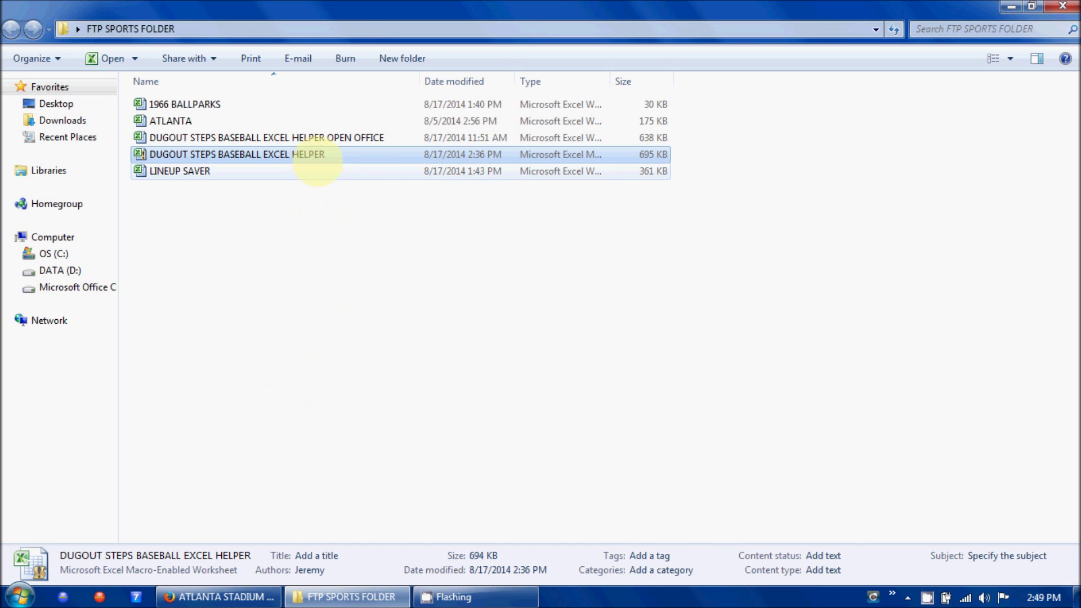
Open the Dugout Steps Baseball Excel Helper, check lineup positions down to 9, and select the pitcher status cell
{"action": "double_click", "coordinate": [315, 155]}
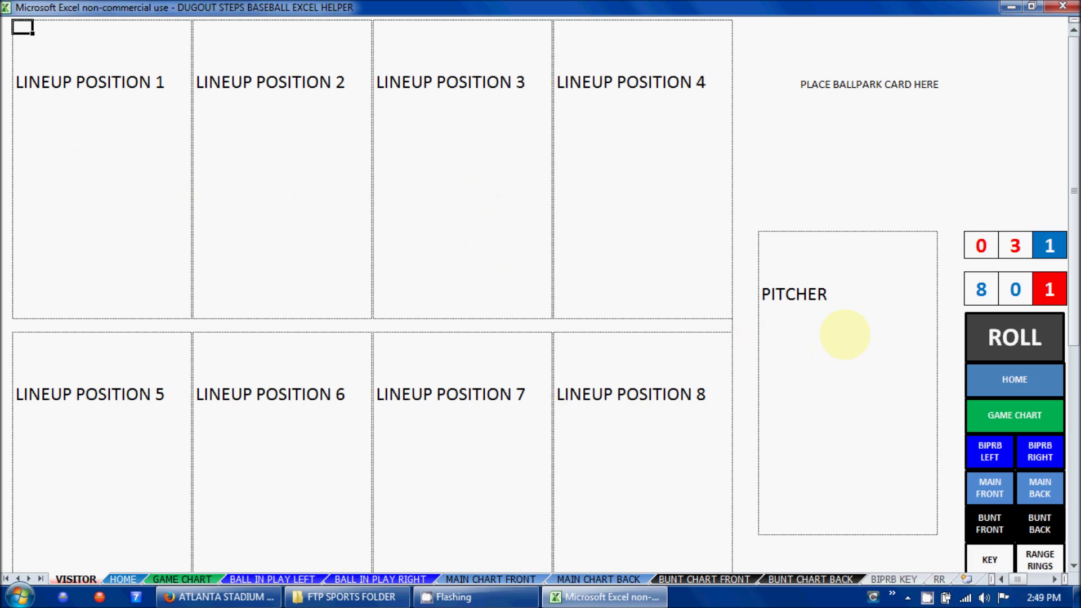
{"action": "scroll", "coordinate": [841, 336], "scroll_direction": "down", "scroll_amount": 5}
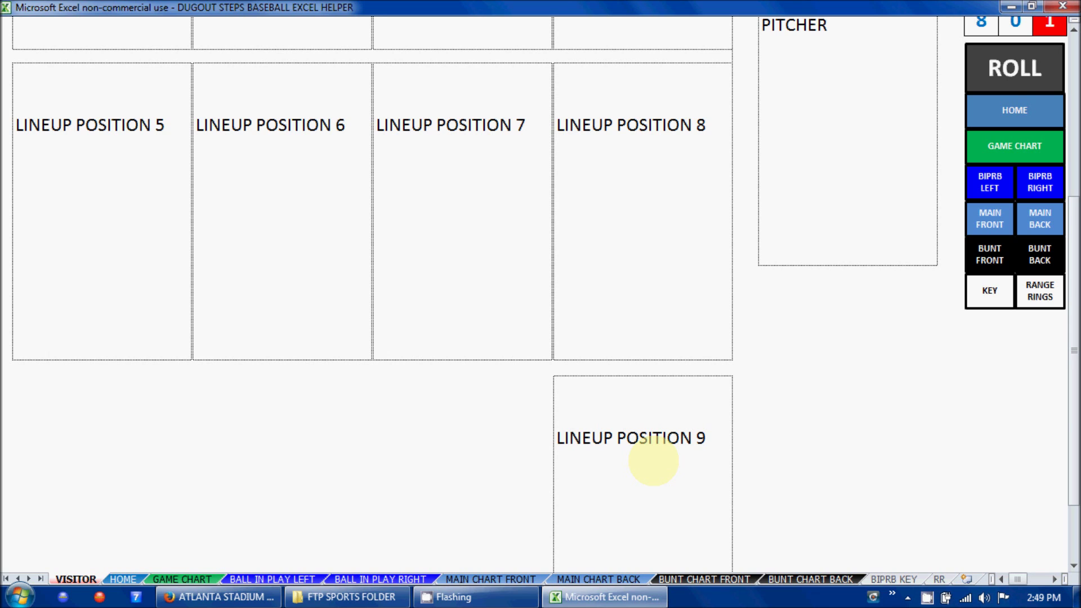
{"action": "scroll", "coordinate": [653, 461], "scroll_direction": "up", "scroll_amount": 5}
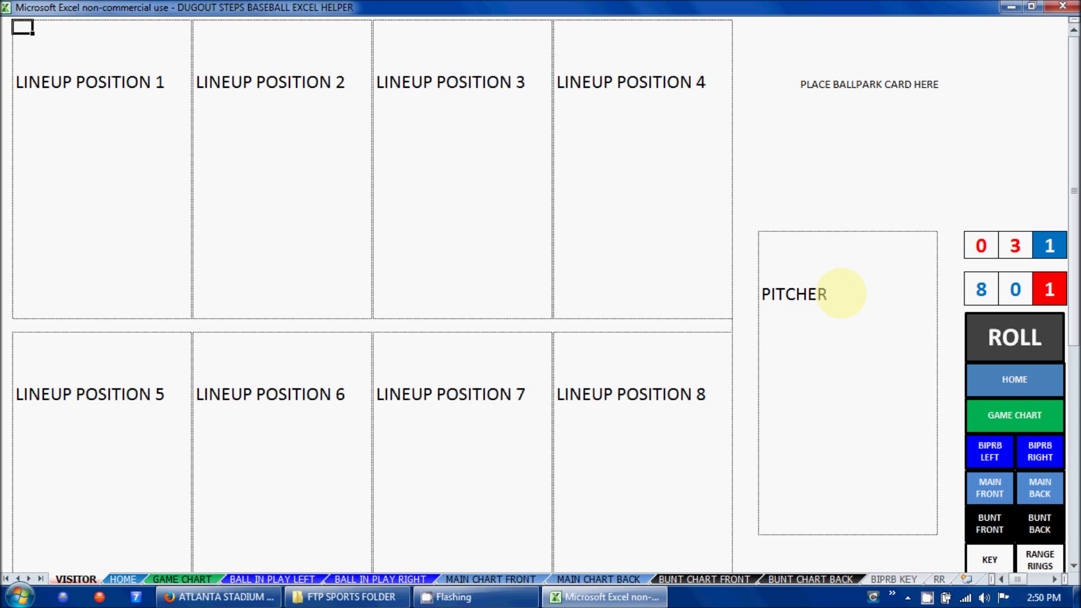
{"action": "left_click", "coordinate": [861, 224]}
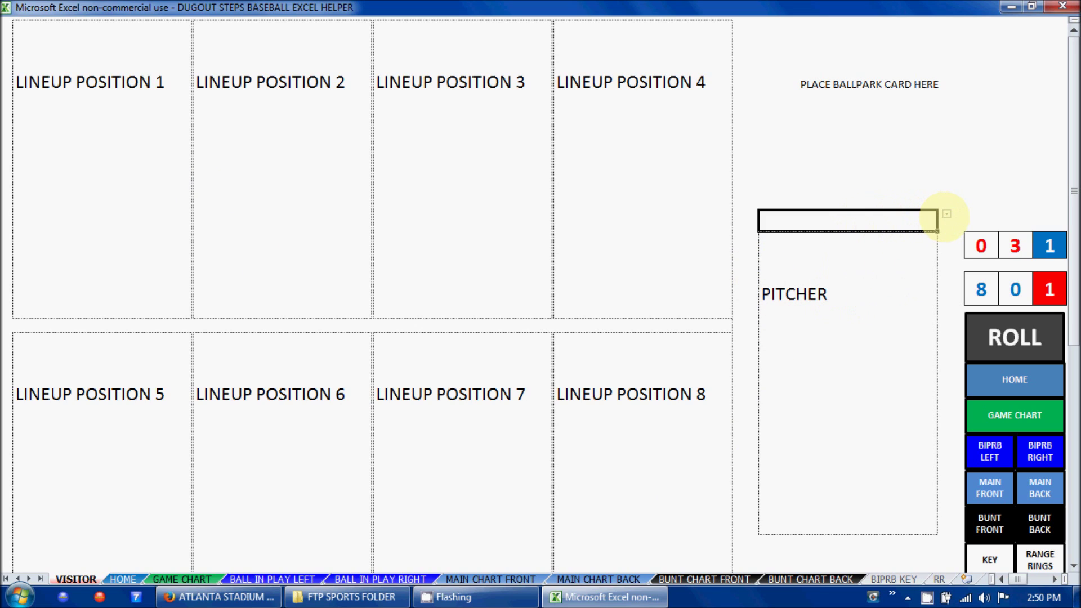
Mark the pitcher GROOVED and set the approach to PITCH TO CONTACT [no + Ks] 5
{"action": "left_click", "coordinate": [946, 214]}
{"action": "left_click", "coordinate": [926, 224]}
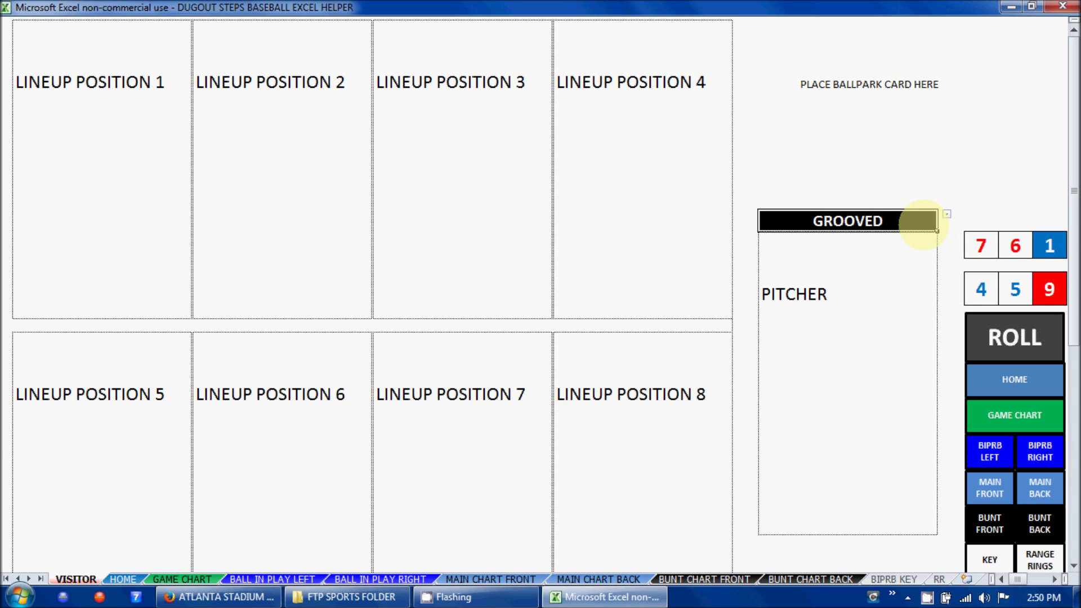
{"action": "left_click", "coordinate": [740, 450]}
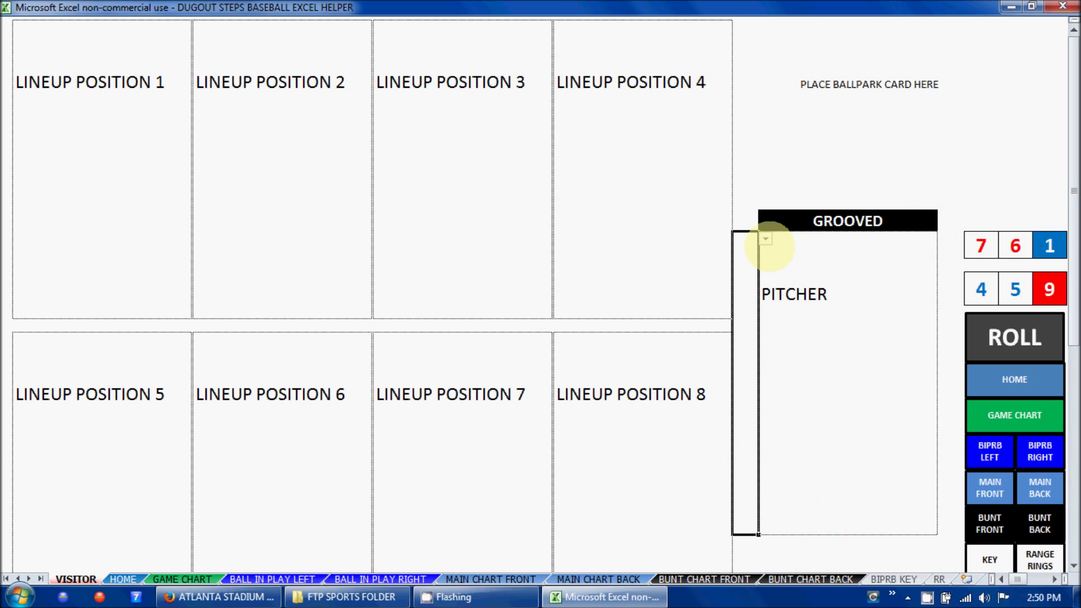
{"action": "left_click", "coordinate": [765, 239]}
{"action": "left_click", "coordinate": [752, 252]}
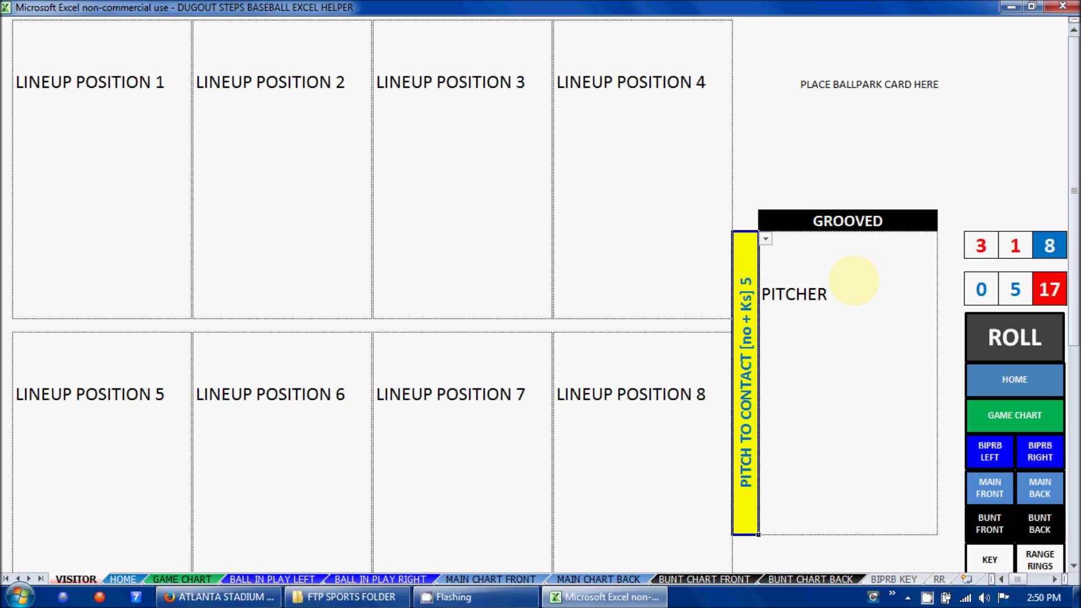
Clear both pitcher entries and roll new dice, getting 4-3-16 and 8-6-5
{"action": "key", "text": "Delete"}
{"action": "left_click", "coordinate": [833, 221]}
{"action": "key", "text": "Delete"}
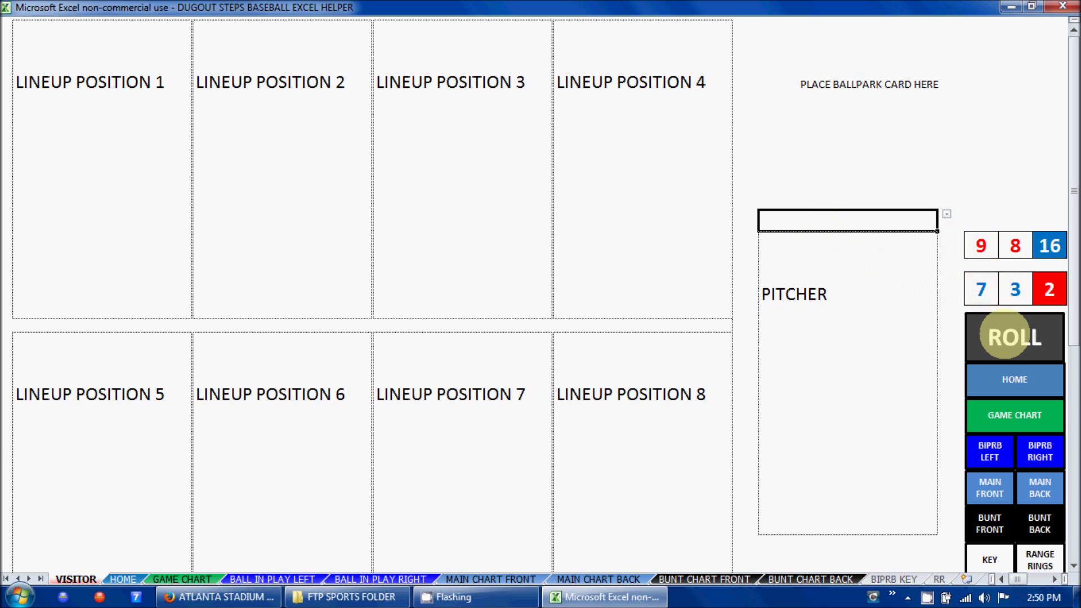
{"action": "left_click", "coordinate": [1007, 337]}
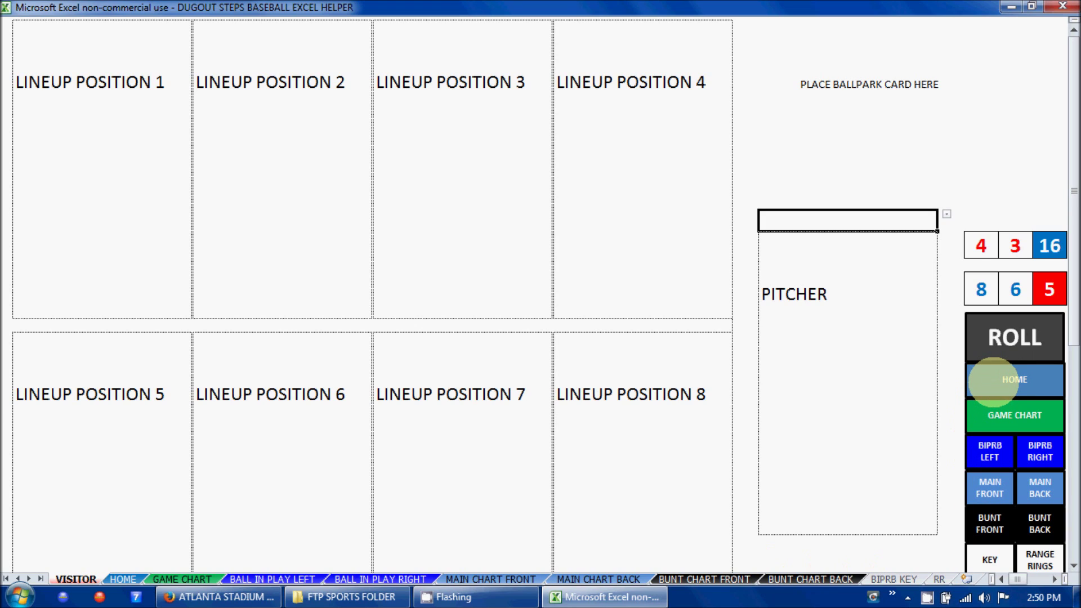
{"action": "left_click", "coordinate": [986, 383]}
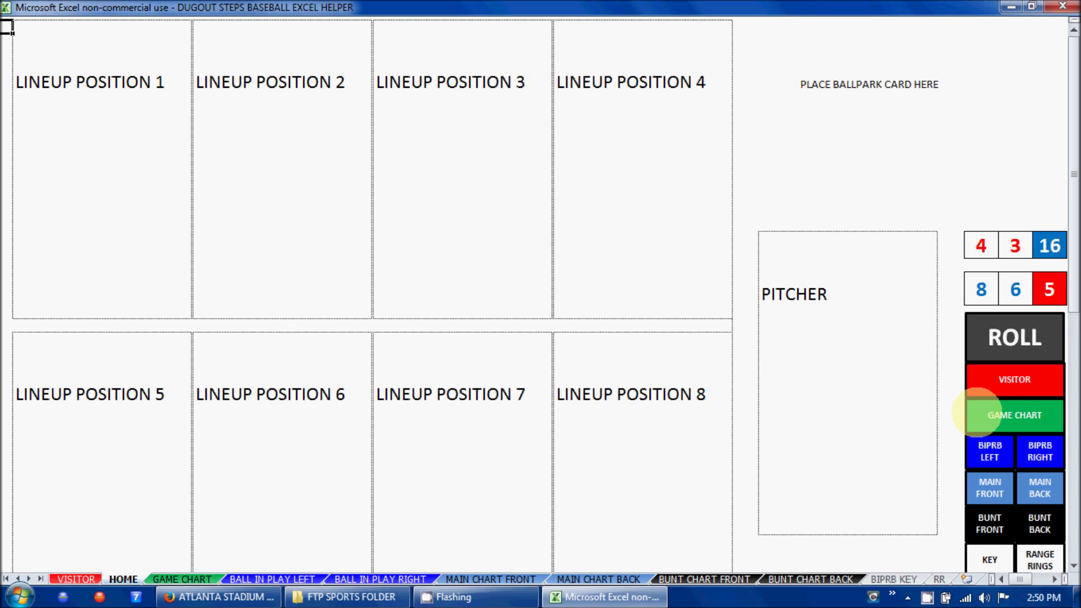
On the GAME CHART sheet, move the red wind-direction marker to 8
{"action": "left_click", "coordinate": [979, 414]}
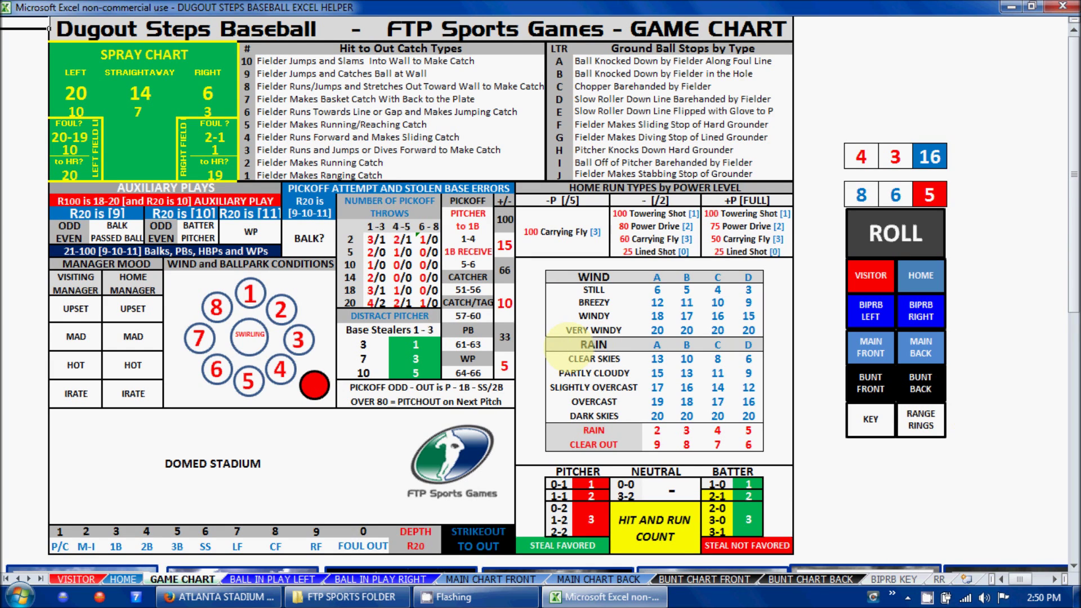
{"action": "scroll", "coordinate": [574, 352], "scroll_direction": "down", "scroll_amount": 4}
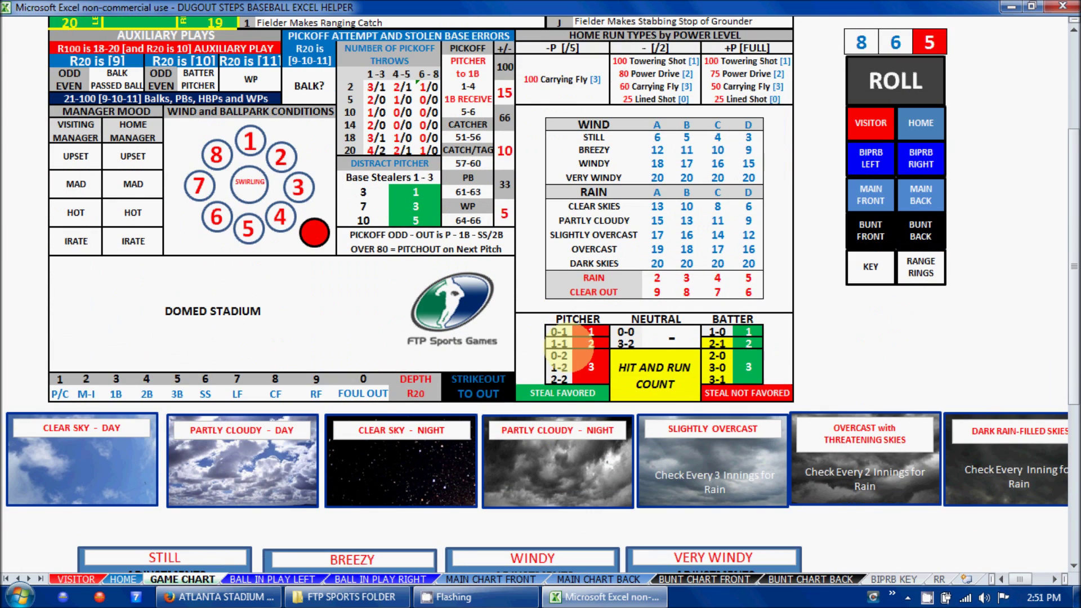
{"action": "scroll", "coordinate": [574, 343], "scroll_direction": "down", "scroll_amount": 1}
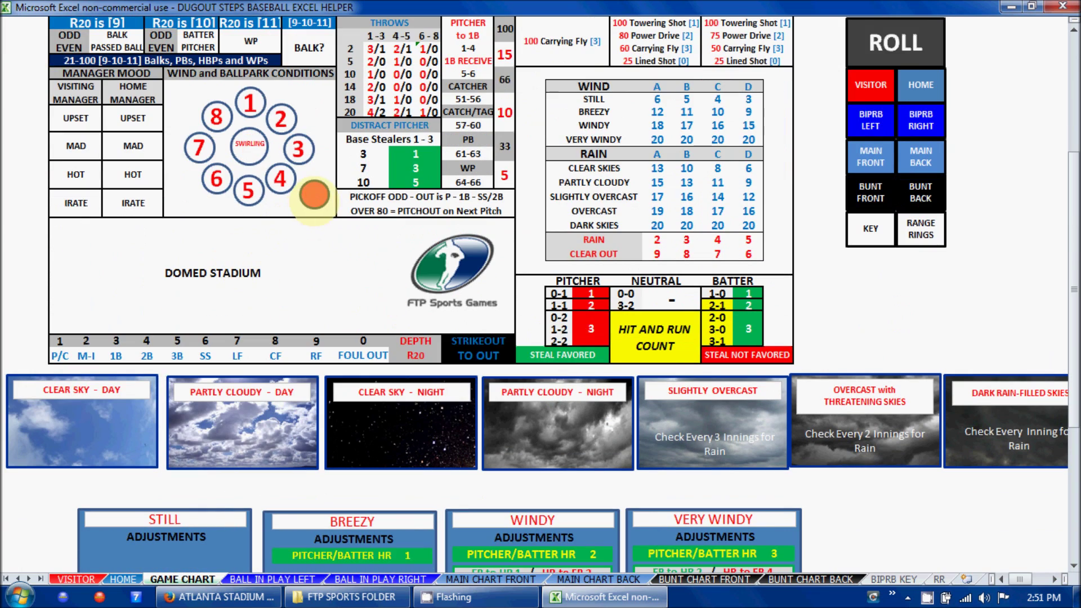
{"action": "left_click", "coordinate": [314, 194]}
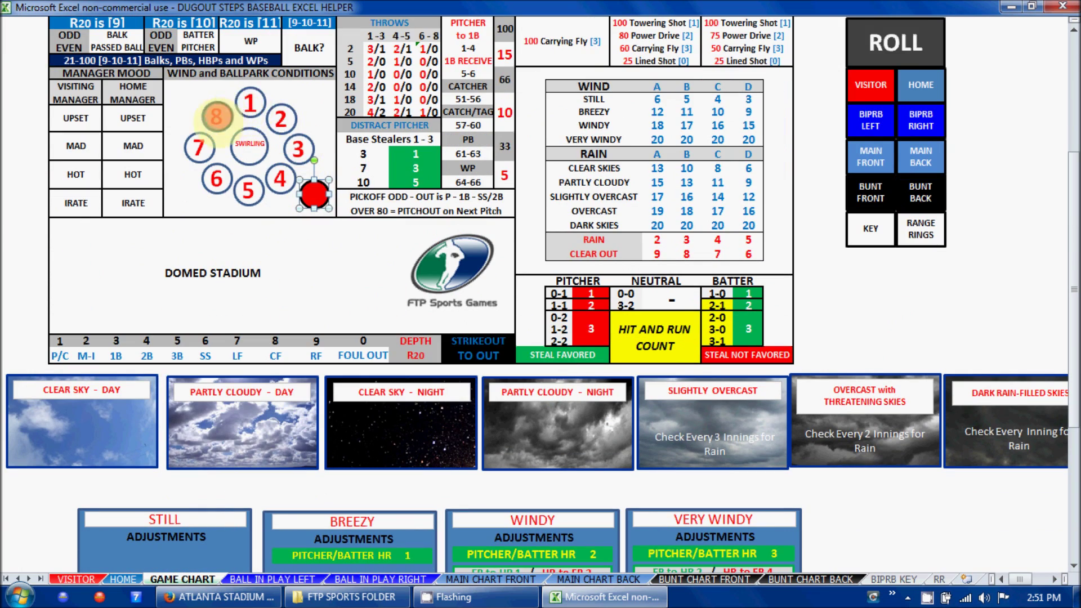
{"action": "left_click_drag", "start_coordinate": [217, 116], "coordinate": [216, 117]}
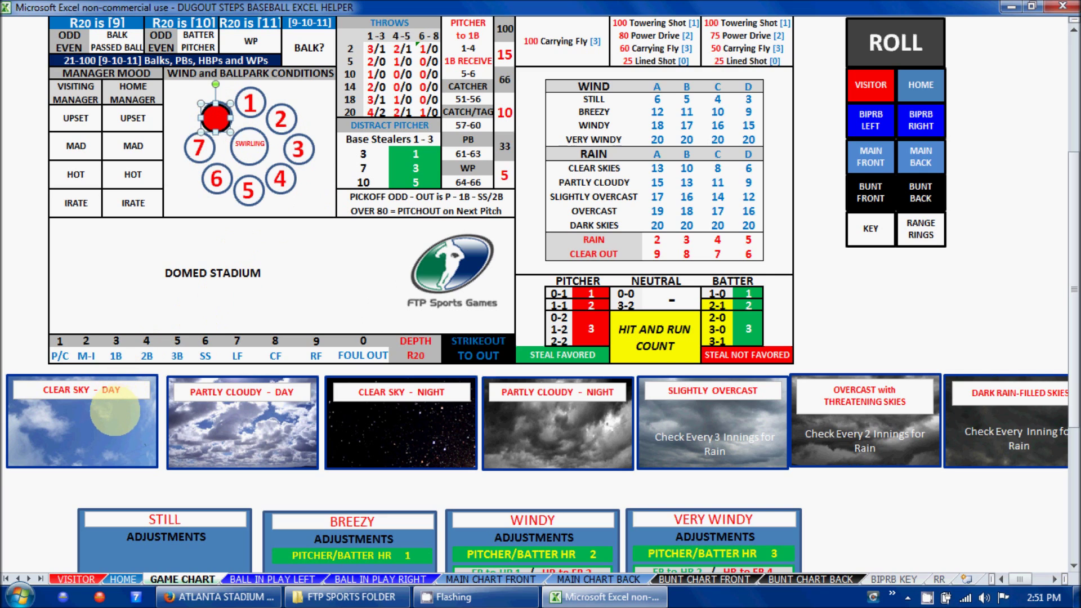
Place the Clear Sky - Day picture and the STILL card into the Domed Stadium box
{"action": "left_click_drag", "start_coordinate": [107, 420], "coordinate": [157, 276]}
{"action": "left_click_drag", "start_coordinate": [223, 541], "coordinate": [369, 262]}
{"action": "scroll", "coordinate": [118, 441], "scroll_direction": "up", "scroll_amount": 5}
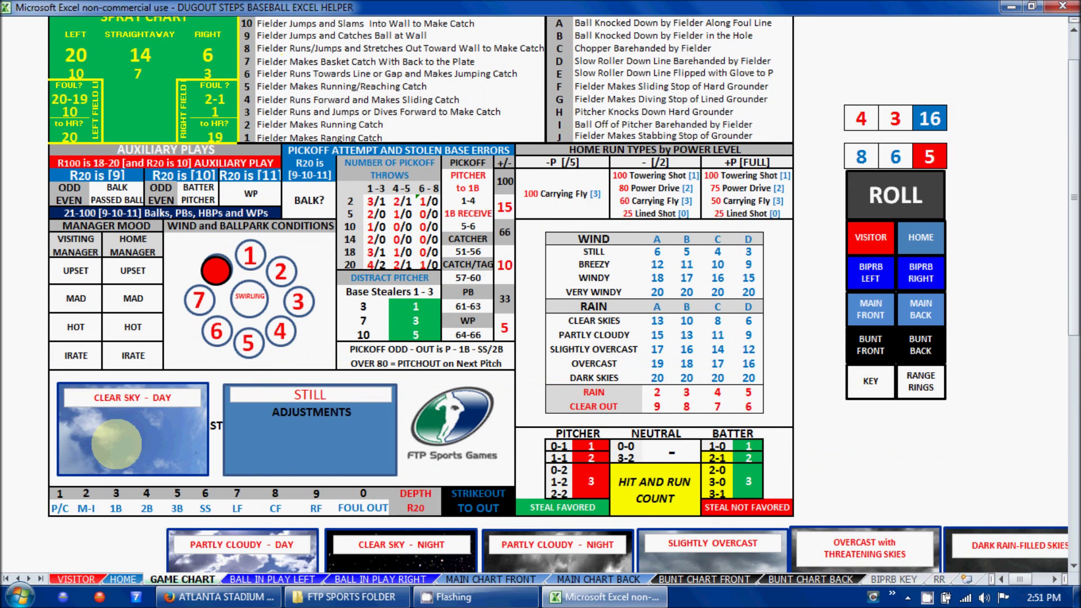
{"action": "scroll", "coordinate": [116, 444], "scroll_direction": "up", "scroll_amount": 1}
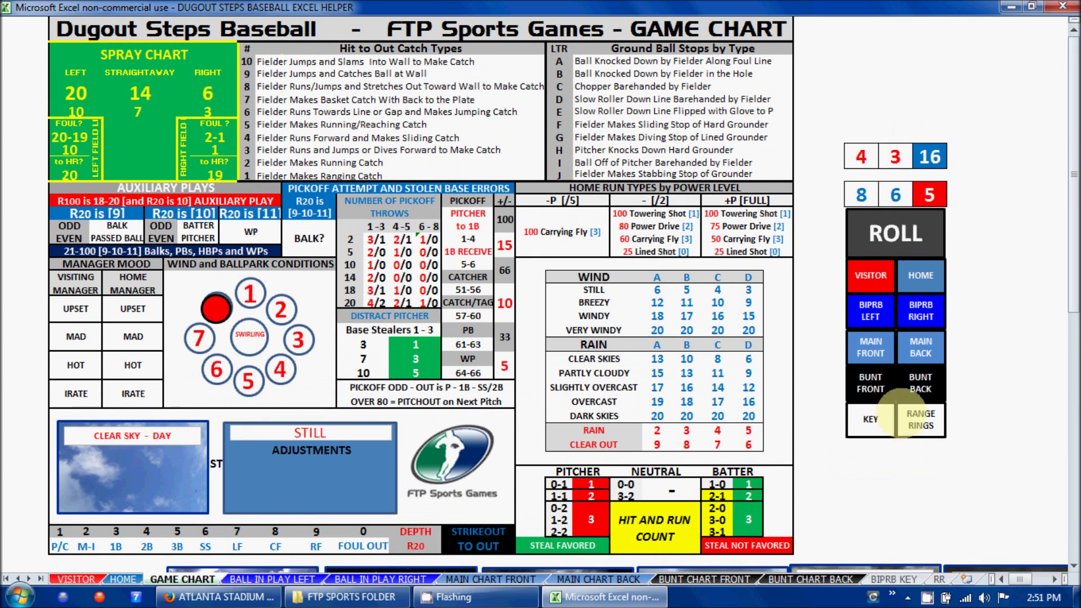
{"action": "left_click", "coordinate": [869, 310]}
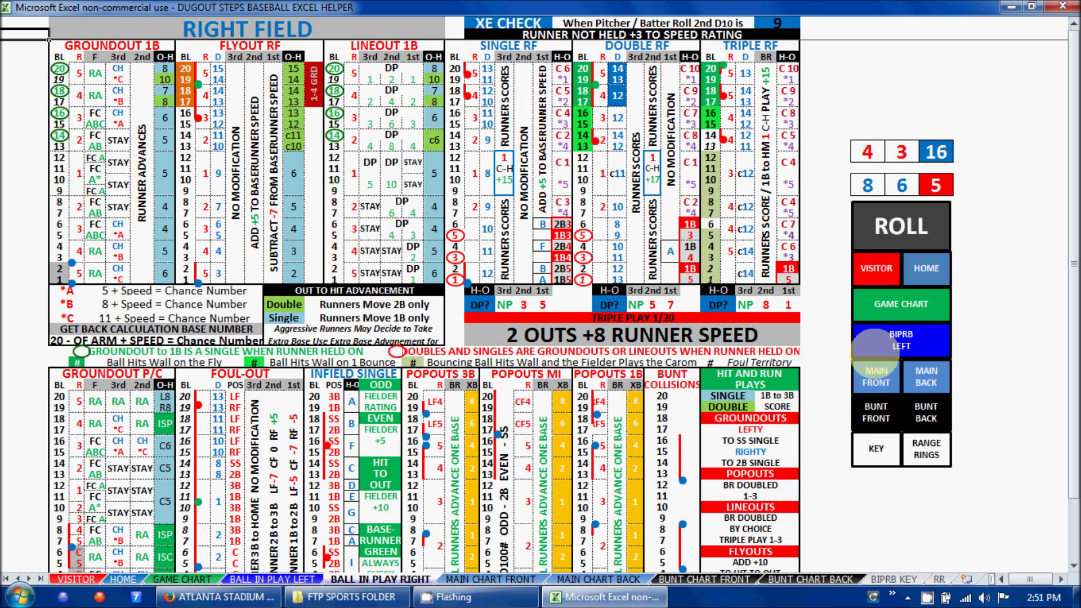
Page through BIPRB RIGHT, MAIN FRONT/BACK, BUNT FRONT/BACK, KEY and RANGE RINGS, back to VISITOR
{"action": "left_click", "coordinate": [889, 339]}
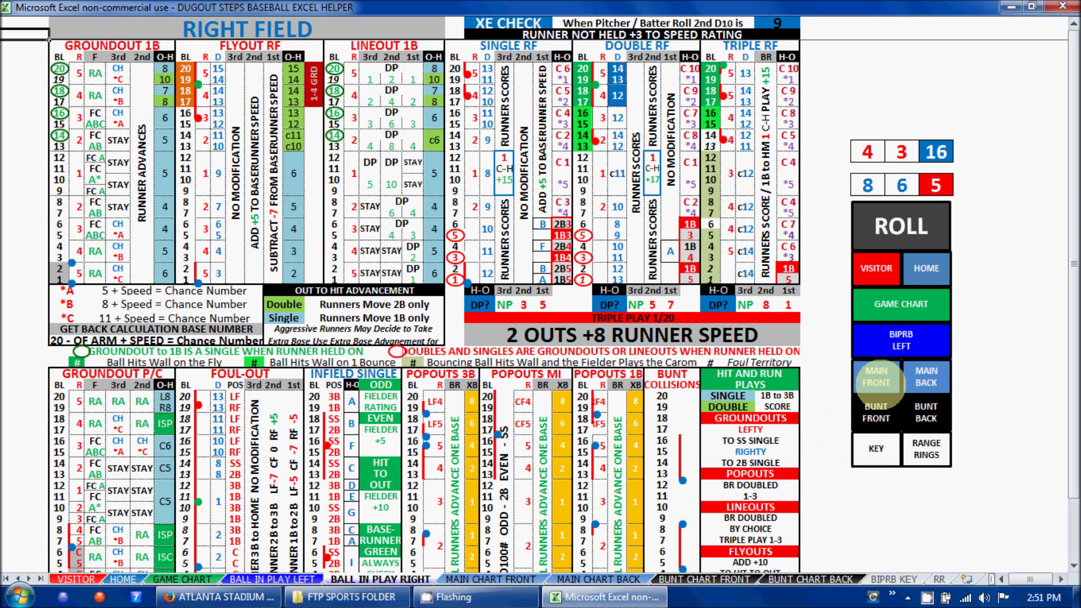
{"action": "left_click", "coordinate": [876, 380]}
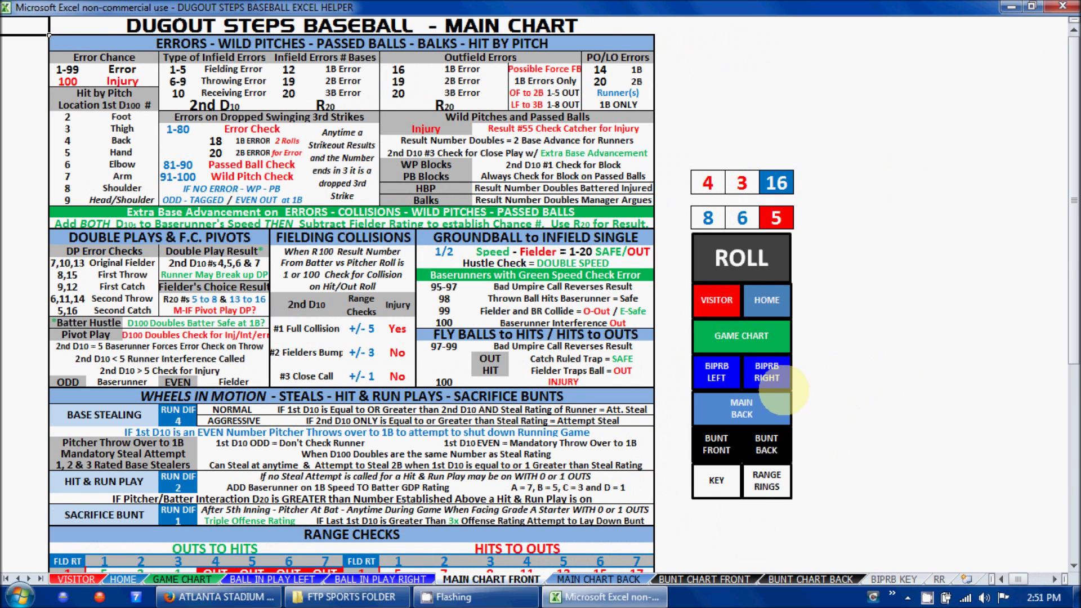
{"action": "left_click", "coordinate": [870, 411]}
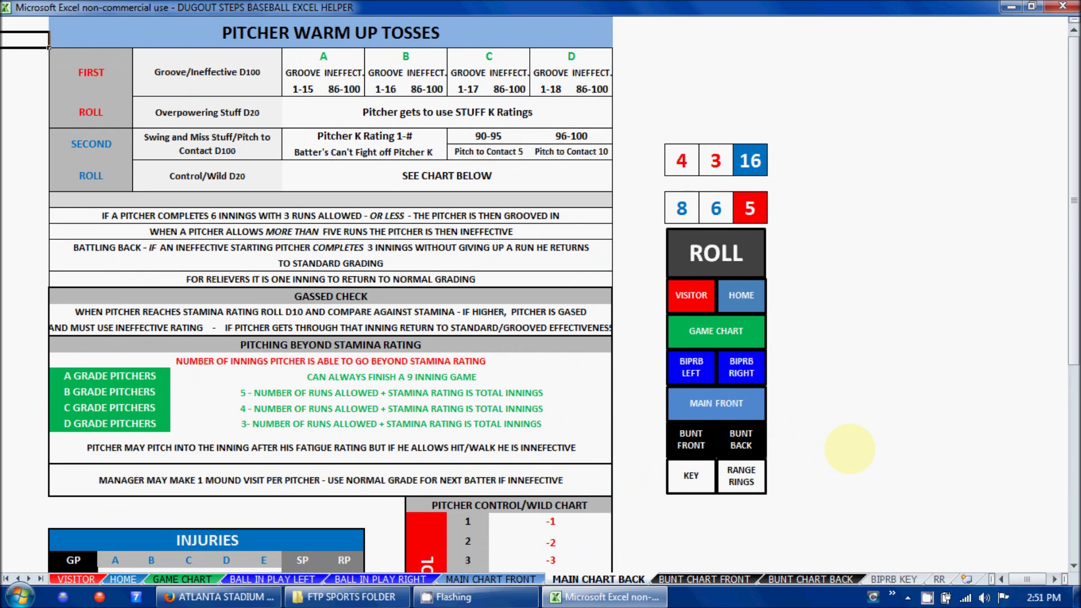
{"action": "left_click", "coordinate": [691, 439]}
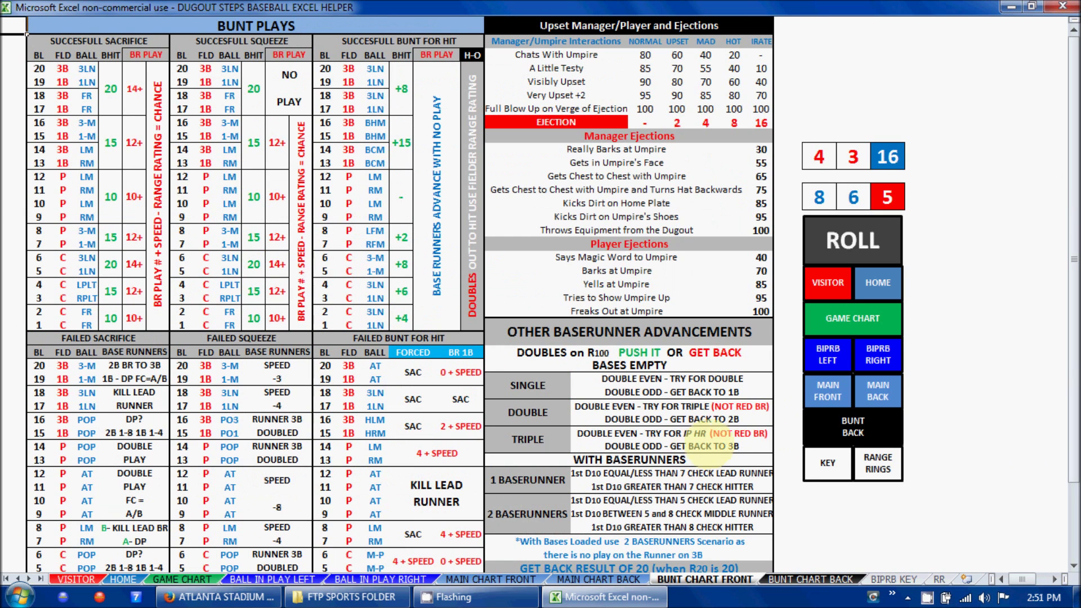
{"action": "left_click", "coordinate": [847, 428]}
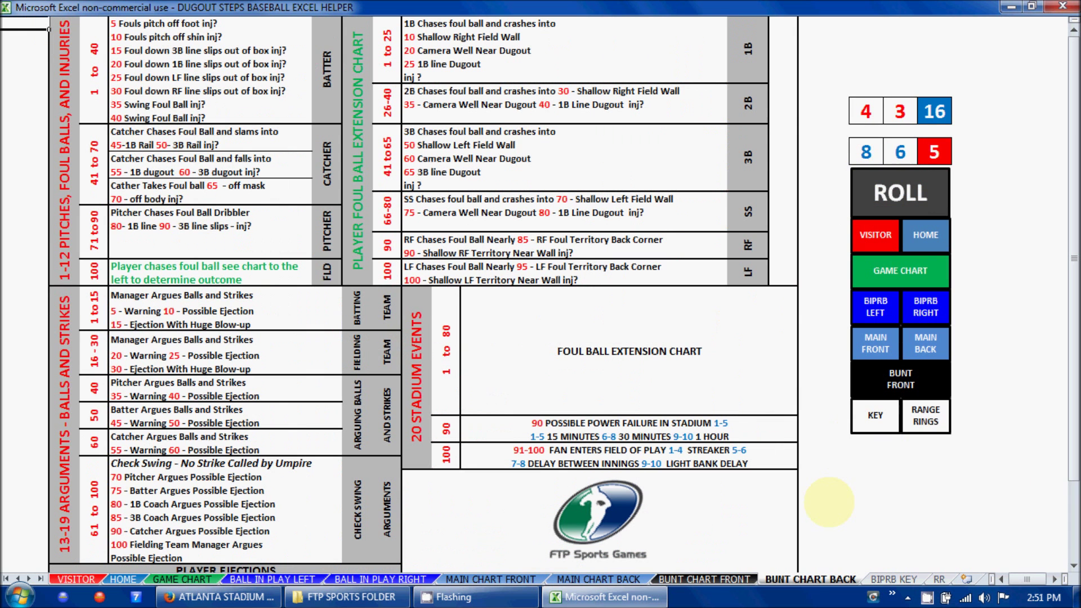
{"action": "left_click", "coordinate": [873, 424]}
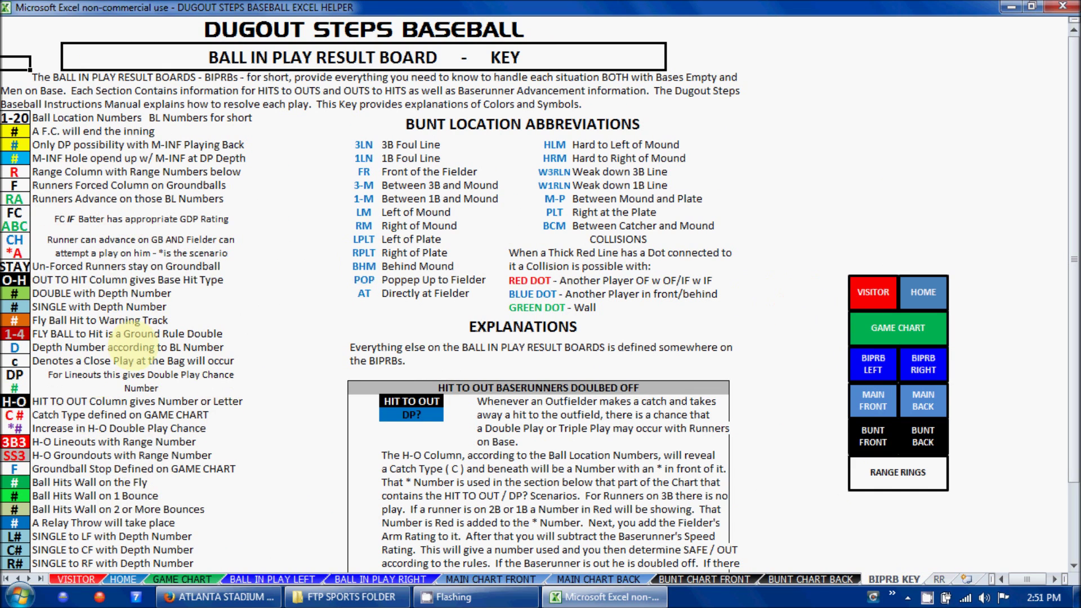
{"action": "left_click", "coordinate": [899, 472]}
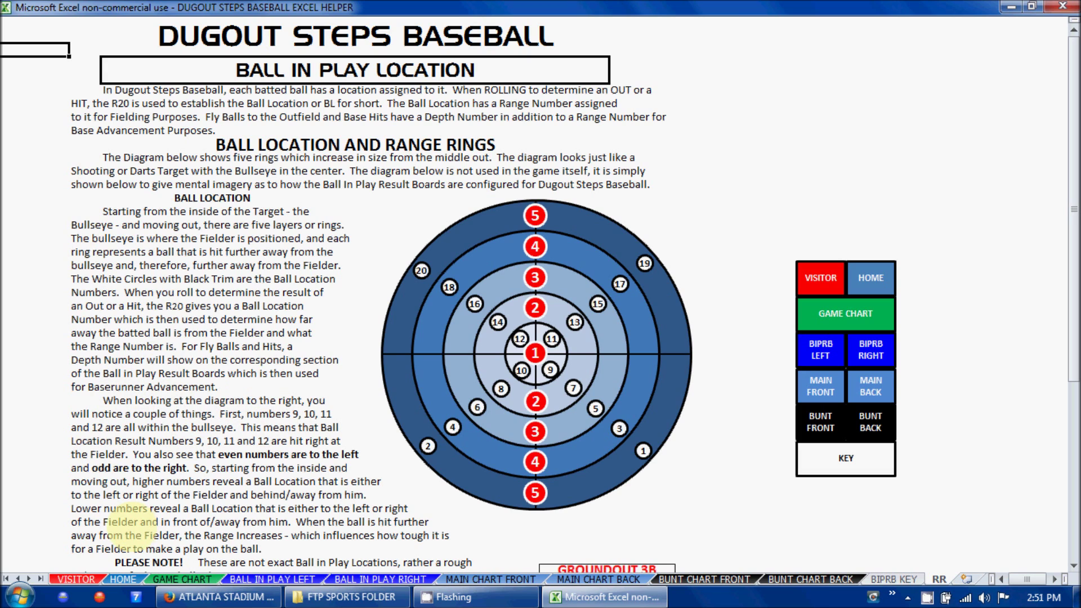
{"action": "left_click", "coordinate": [820, 276]}
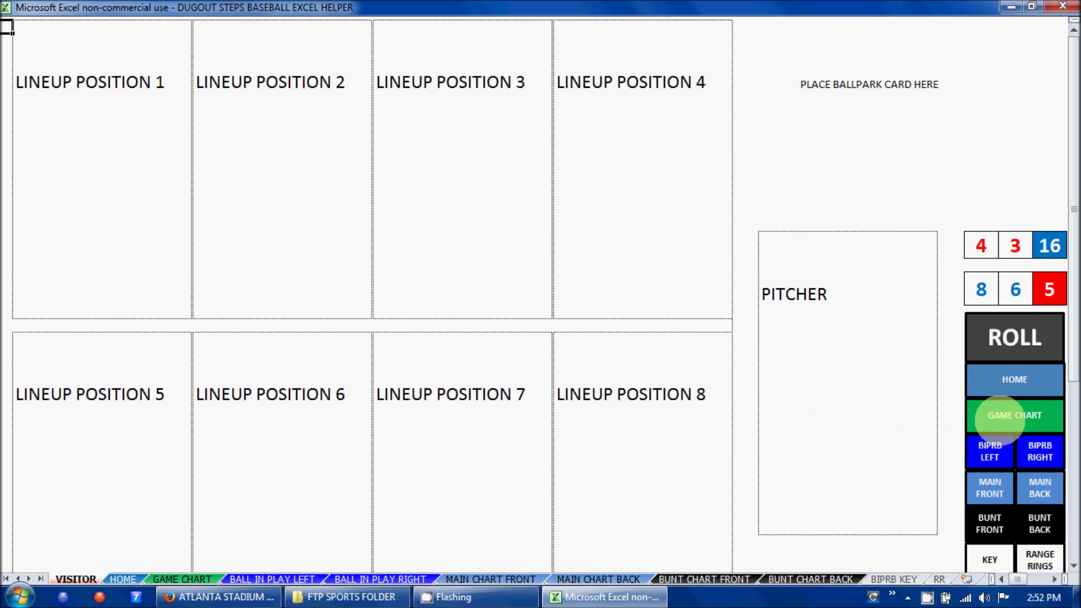
Roll fresh dice (6-4-19, 1-4-10) and go back to a cell in VISITOR's PITCHER box
{"action": "left_click", "coordinate": [989, 450]}
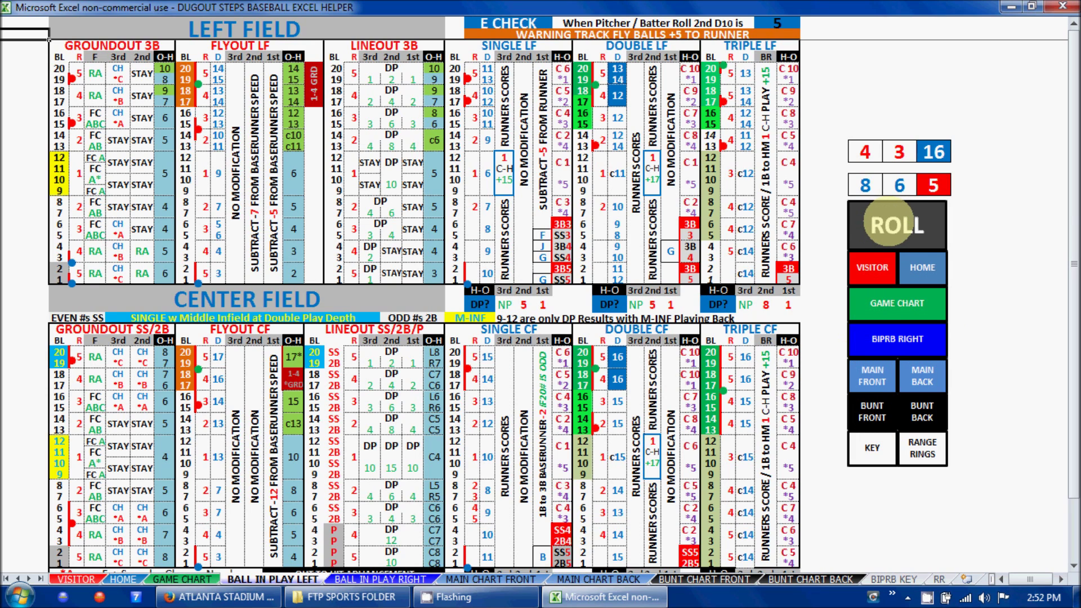
{"action": "left_click", "coordinate": [891, 225]}
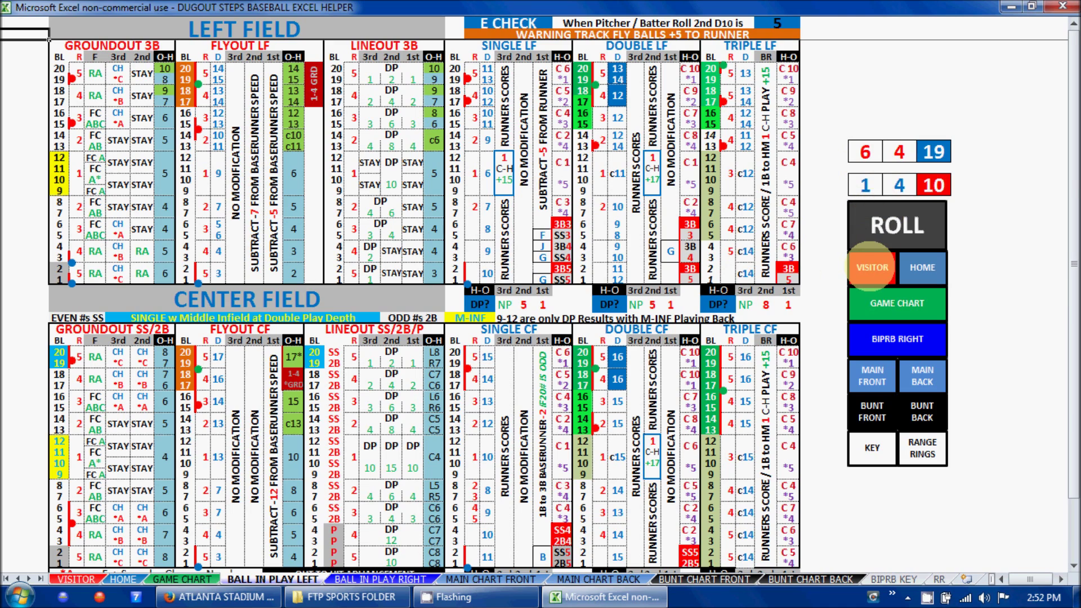
{"action": "left_click", "coordinate": [871, 267]}
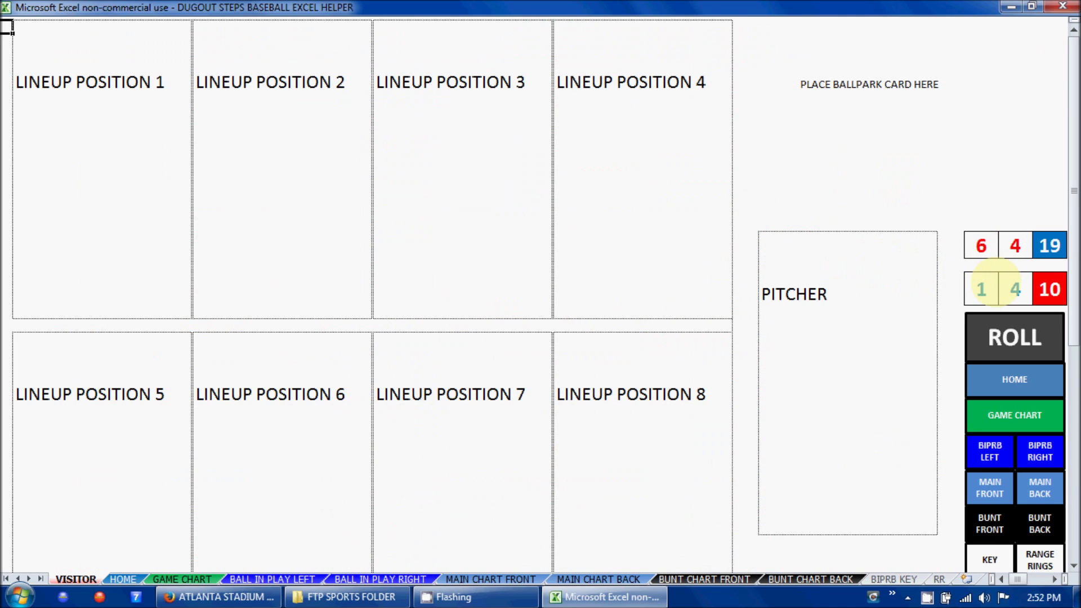
{"action": "left_click", "coordinate": [769, 467]}
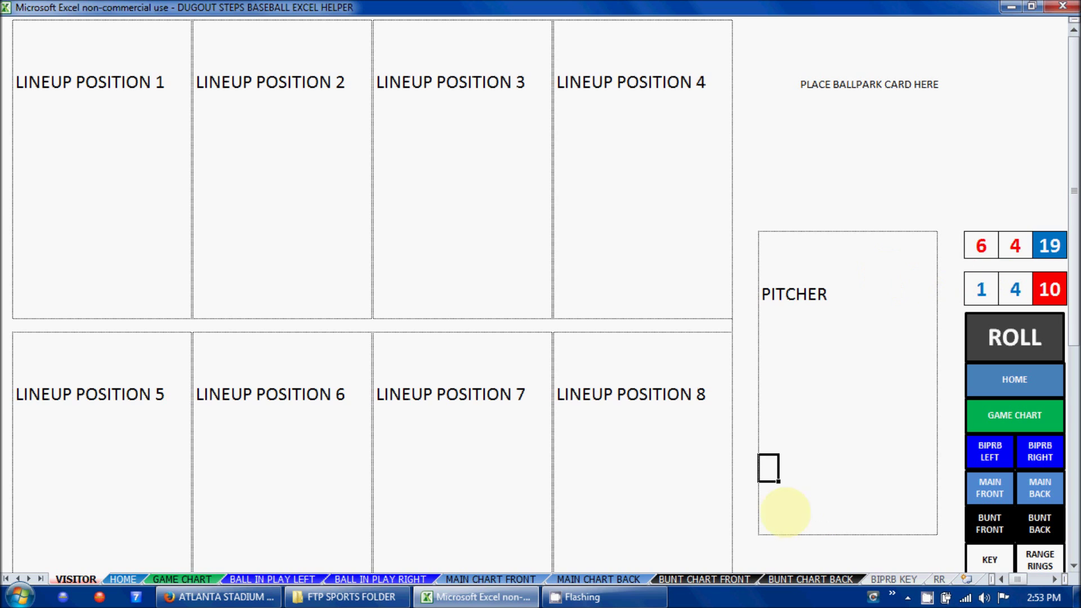
Open the OPEN OFFICE helper from the FTP SPORTS FOLDER and view its HOME and GAME CHART sheets
{"action": "left_click", "coordinate": [347, 597]}
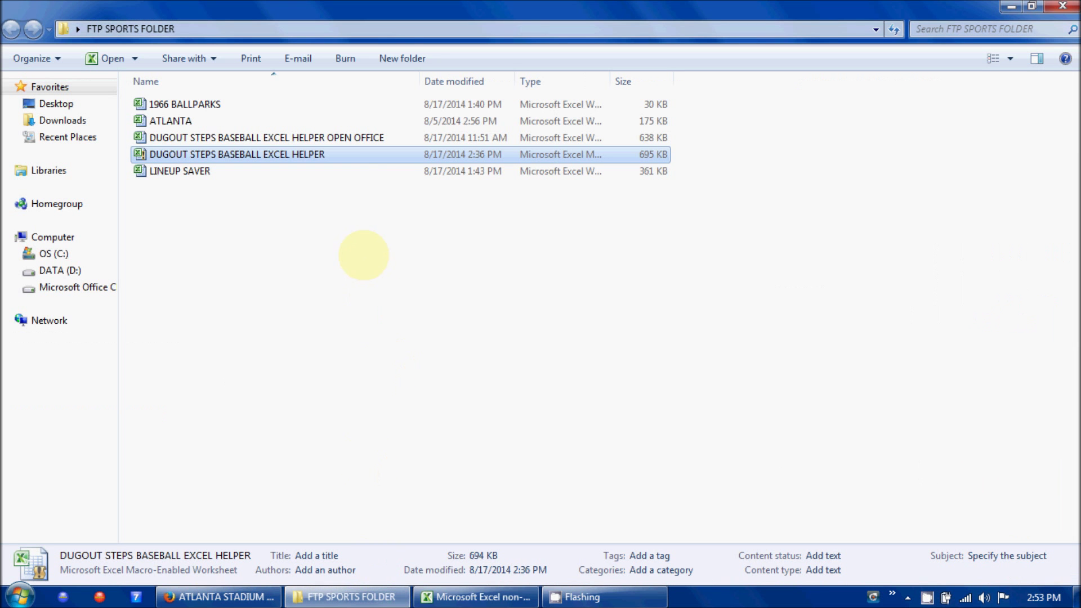
{"action": "double_click", "coordinate": [318, 137]}
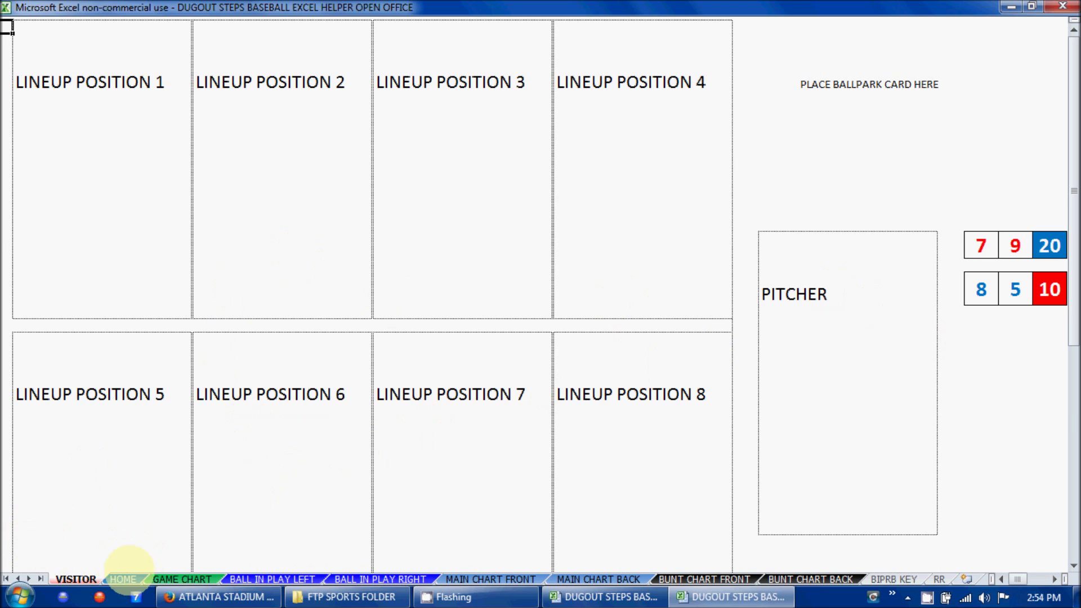
{"action": "left_click", "coordinate": [124, 579]}
{"action": "left_click", "coordinate": [189, 578]}
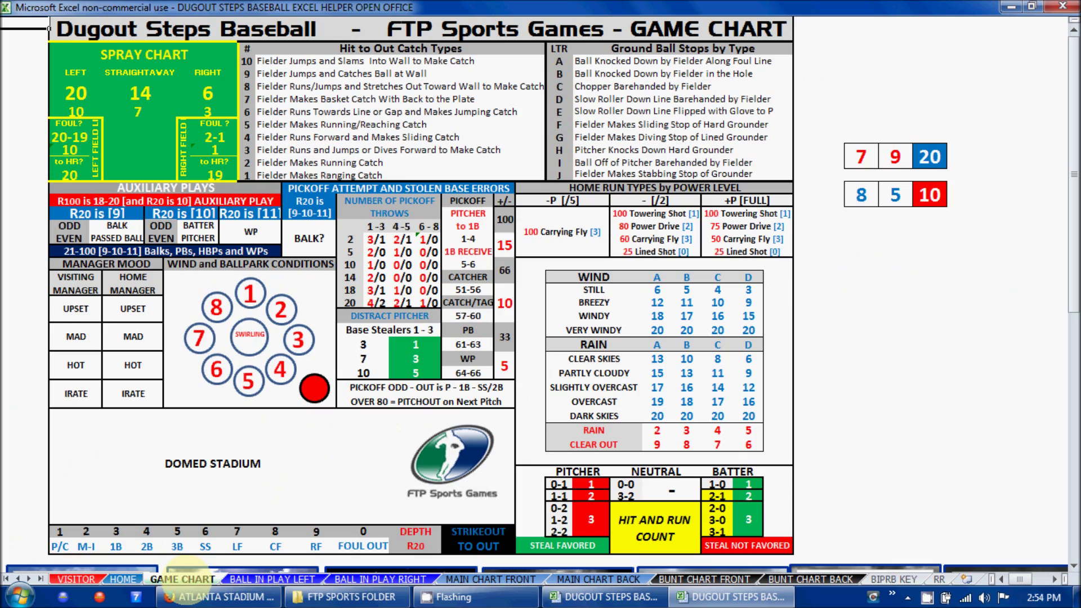
{"action": "left_click", "coordinate": [127, 579]}
Browse its BALL IN PLAY and MAIN CHART FRONT sheets, return to VISITOR, and close it
{"action": "left_click", "coordinate": [180, 579]}
{"action": "left_click", "coordinate": [235, 579]}
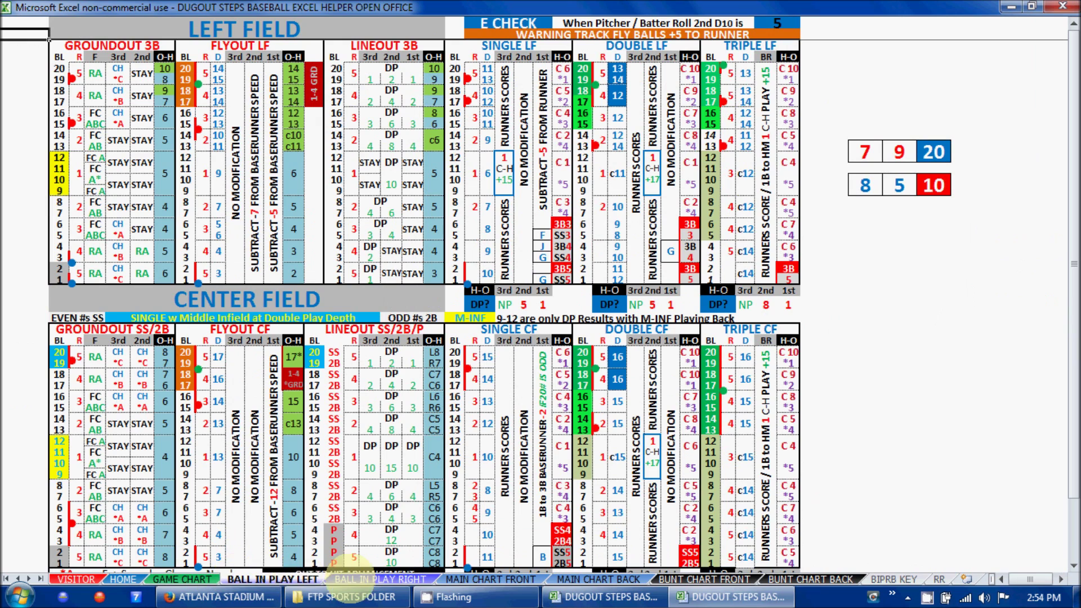
{"action": "left_click", "coordinate": [367, 579]}
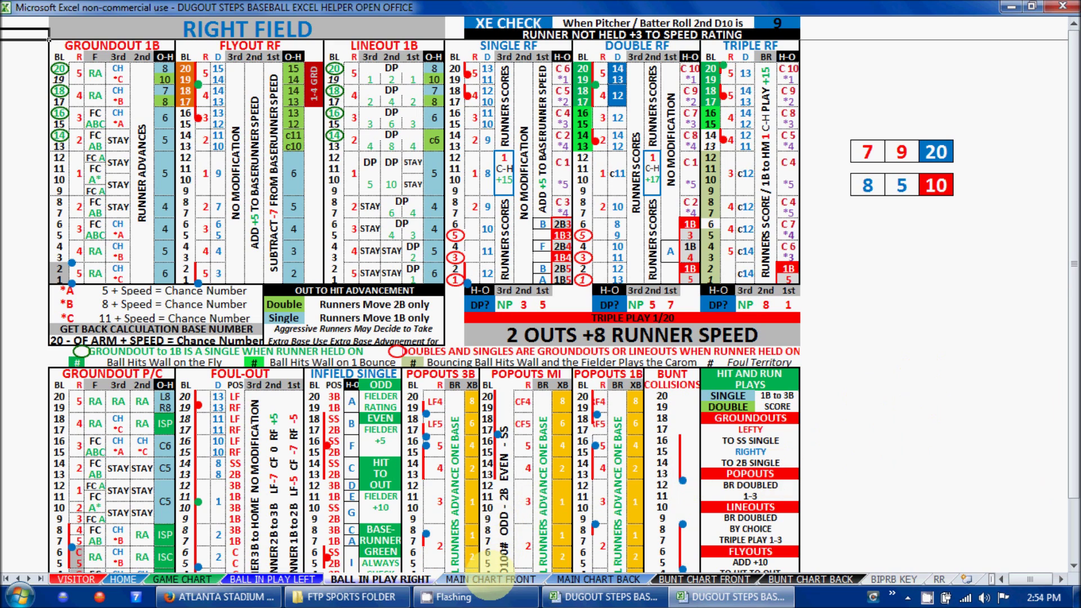
{"action": "left_click", "coordinate": [490, 579]}
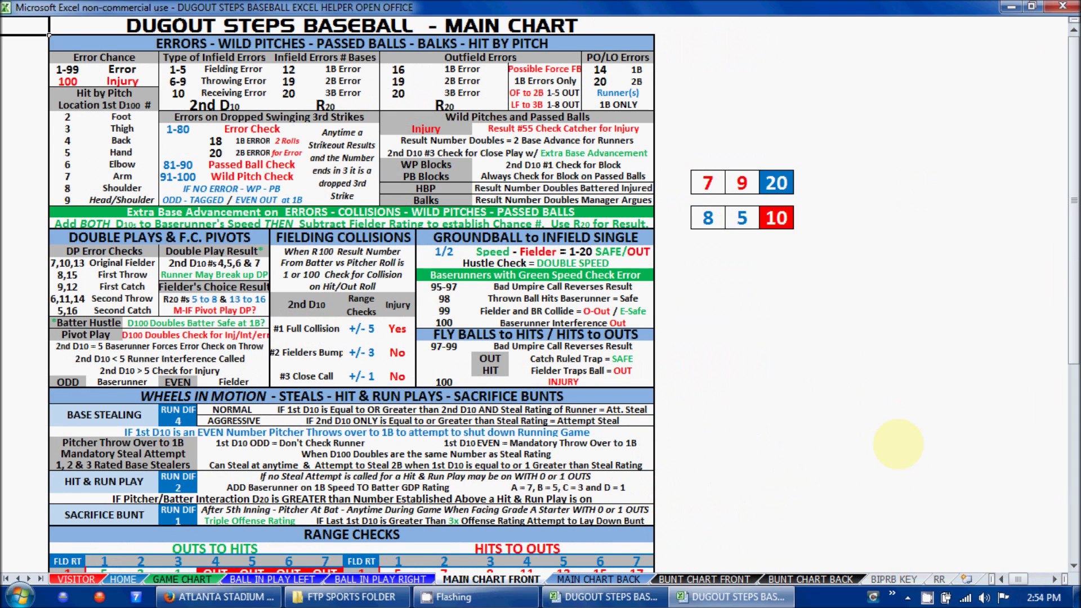
{"action": "left_click", "coordinate": [76, 579]}
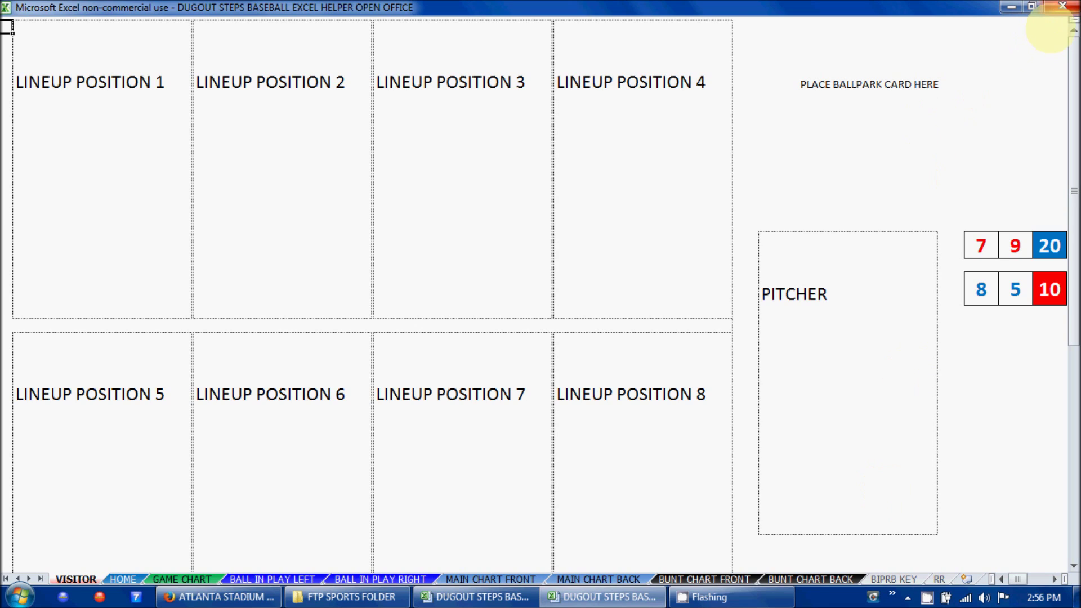
{"action": "left_click", "coordinate": [1062, 6]}
Discard the Open Office workbook's changes and open the ATLANTA team workbook
{"action": "left_click", "coordinate": [541, 320]}
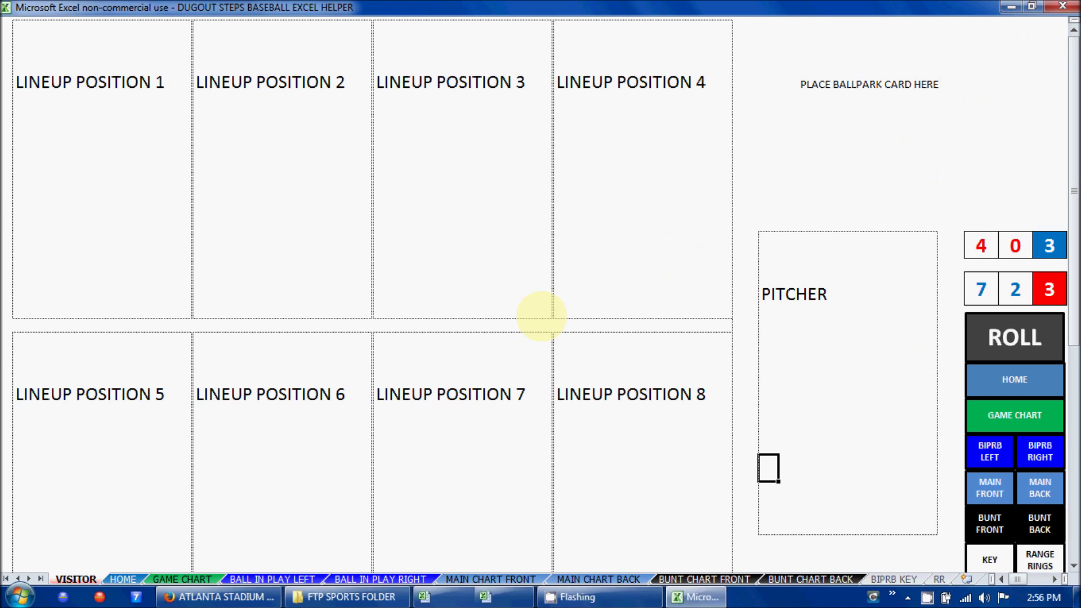
{"action": "left_click", "coordinate": [347, 596]}
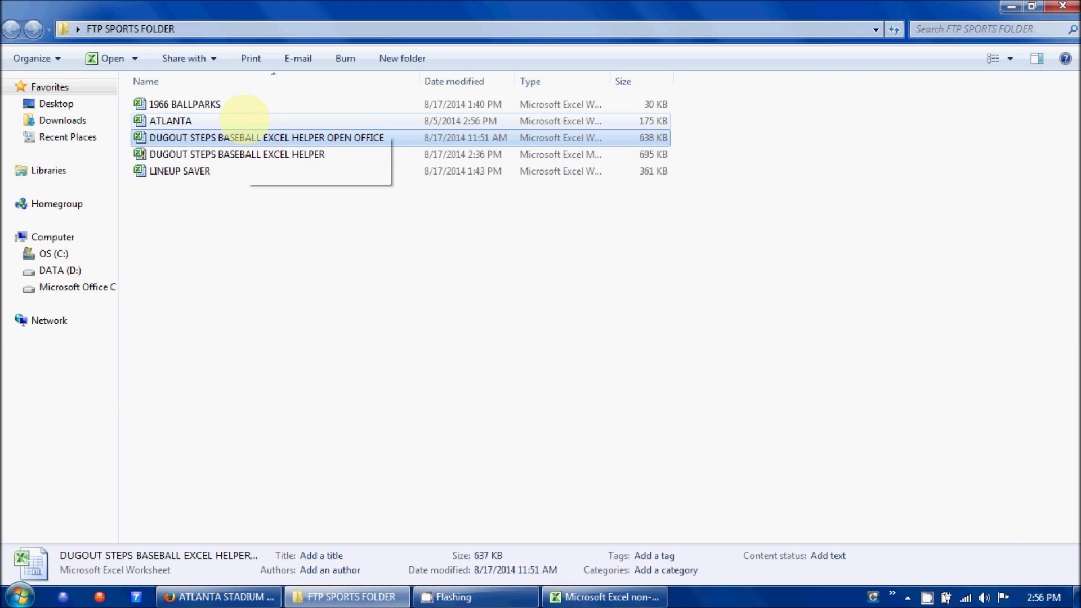
{"action": "double_click", "coordinate": [244, 120]}
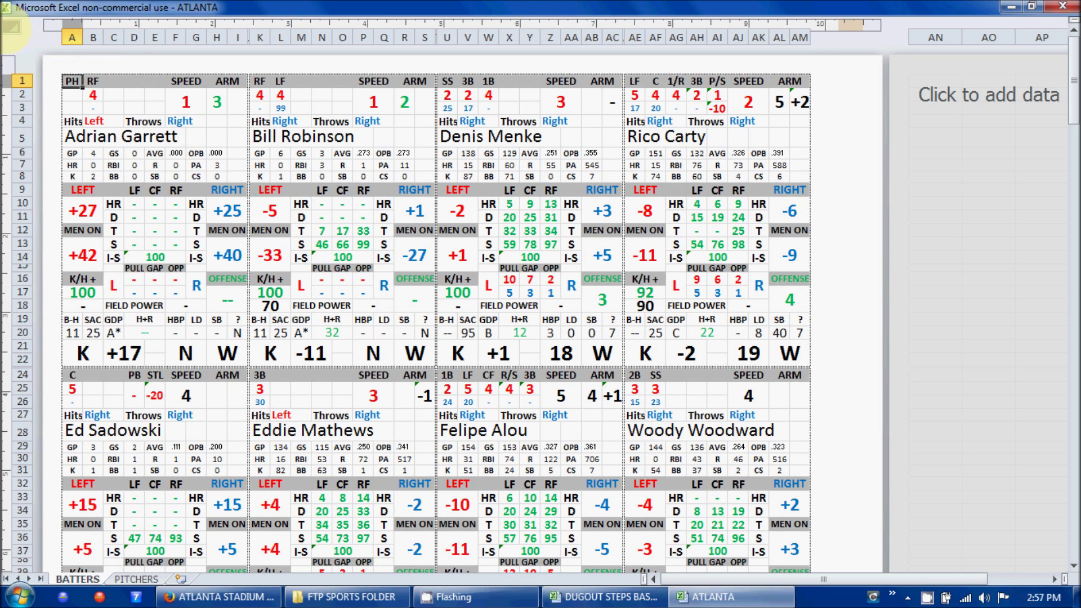
Copy the whole BATTERS sheet and paste it back over itself as values
{"action": "left_click", "coordinate": [13, 26]}
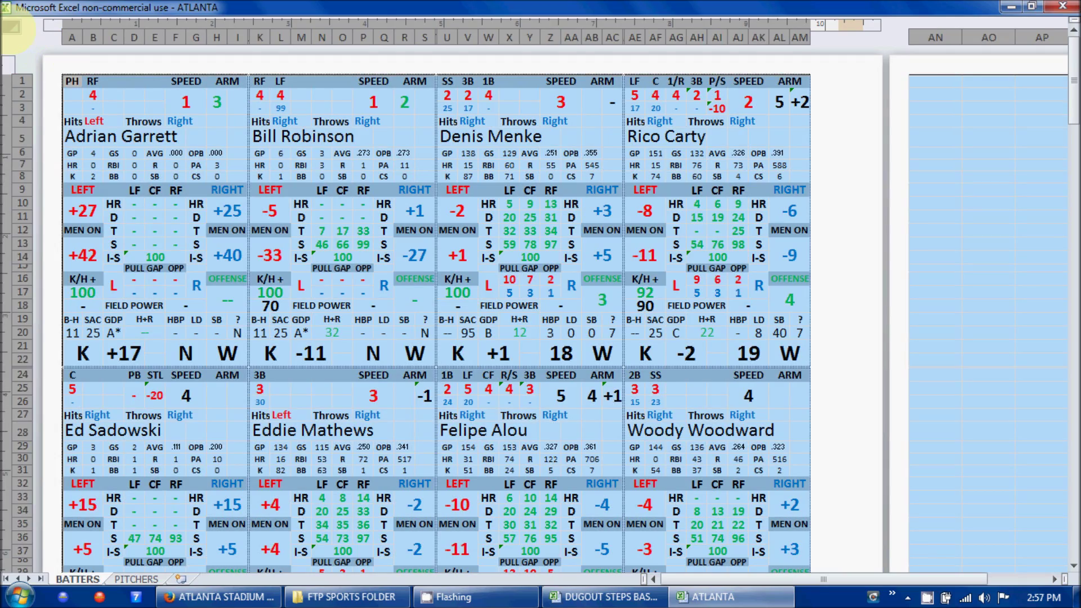
{"action": "scroll", "coordinate": [285, 285], "scroll_direction": "down", "scroll_amount": 20}
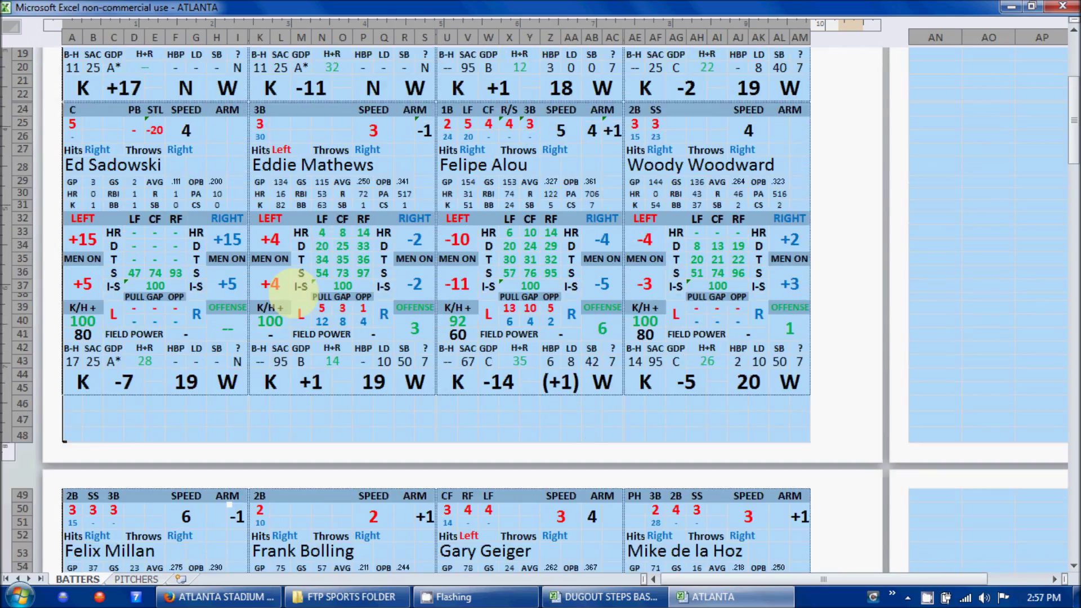
{"action": "scroll", "coordinate": [284, 291], "scroll_direction": "down", "scroll_amount": 12}
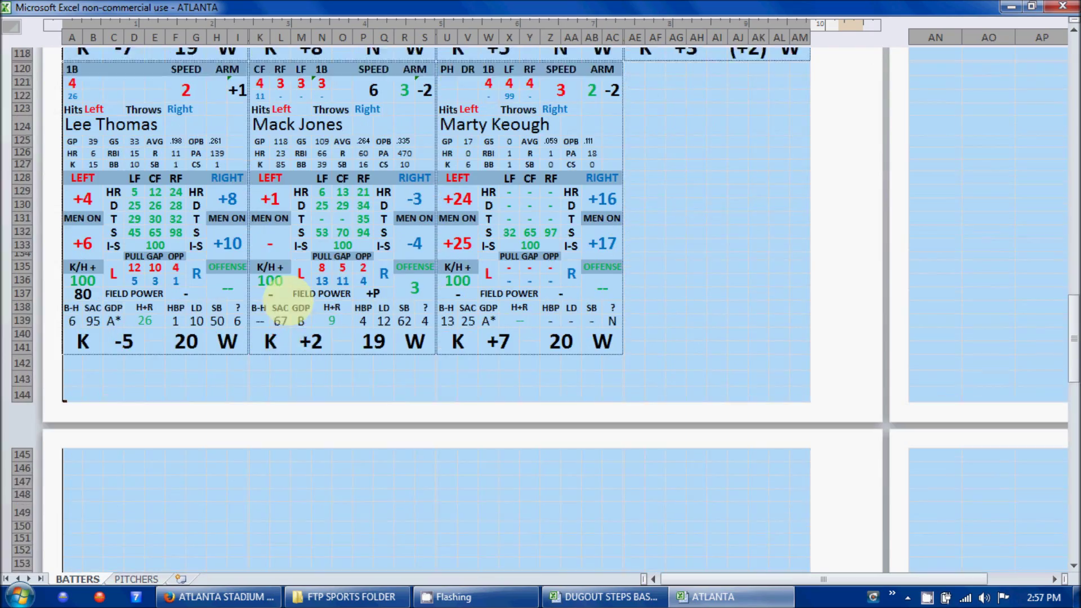
{"action": "scroll", "coordinate": [276, 355], "scroll_direction": "up", "scroll_amount": 16}
{"action": "scroll", "coordinate": [278, 361], "scroll_direction": "up", "scroll_amount": 20}
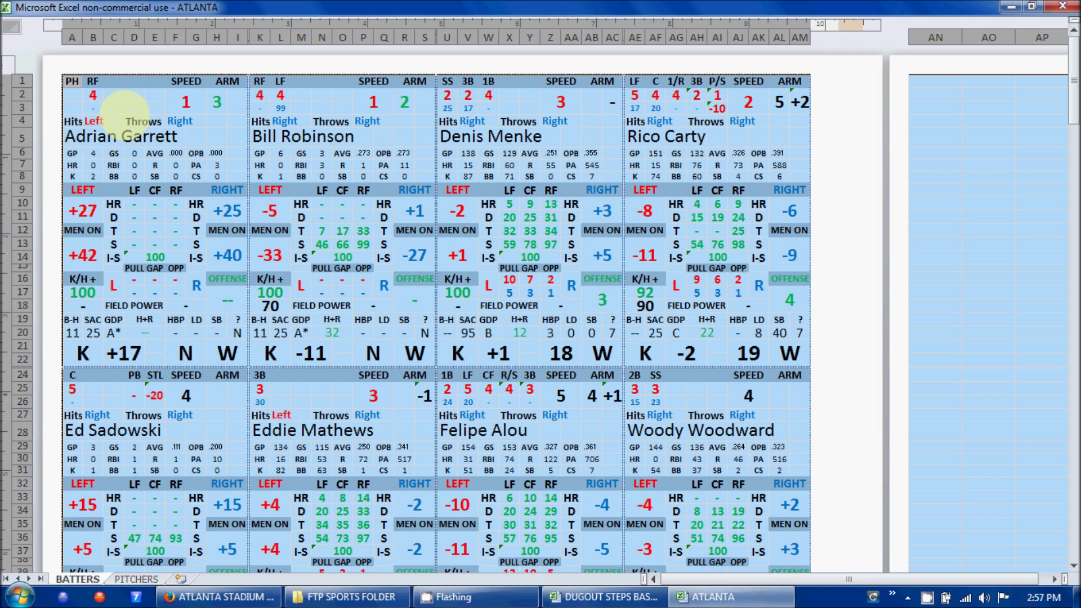
{"action": "right_click", "coordinate": [126, 117]}
{"action": "left_click", "coordinate": [158, 178]}
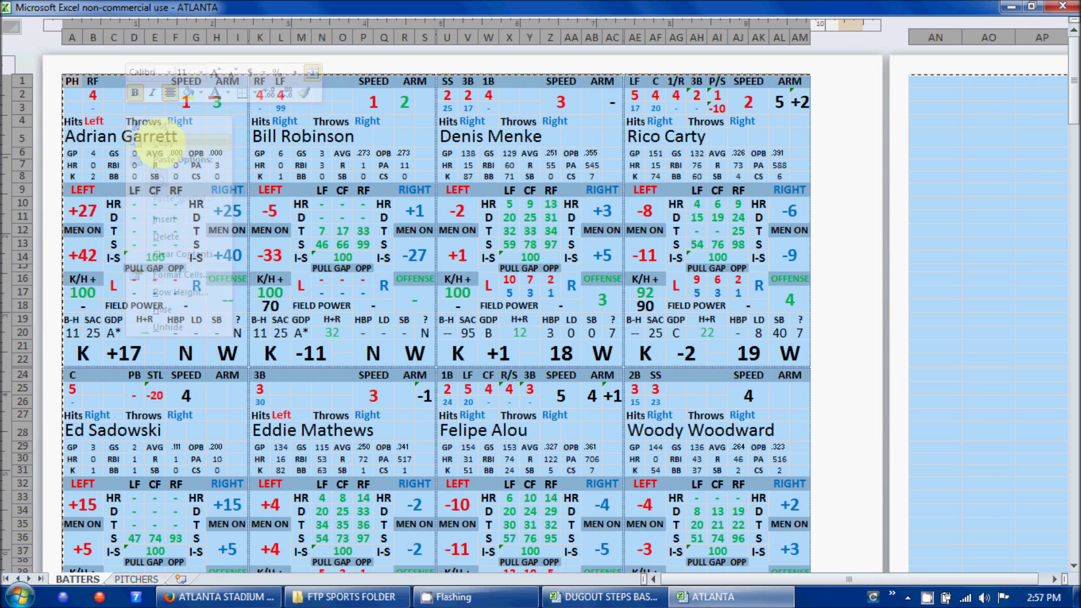
{"action": "right_click", "coordinate": [161, 146]}
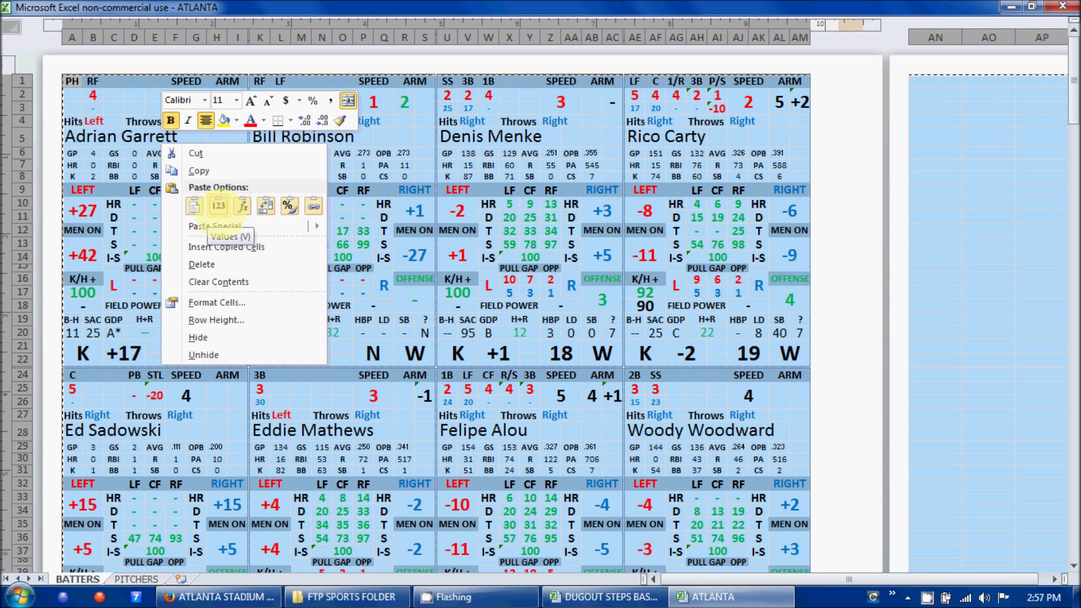
{"action": "left_click", "coordinate": [219, 206]}
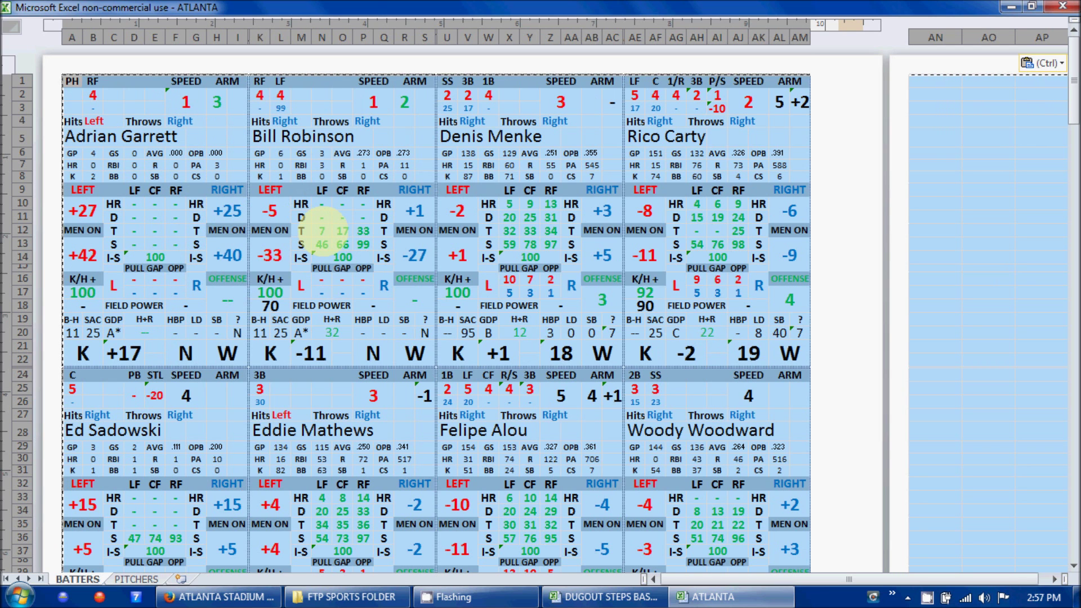
{"action": "double_click", "coordinate": [538, 8]}
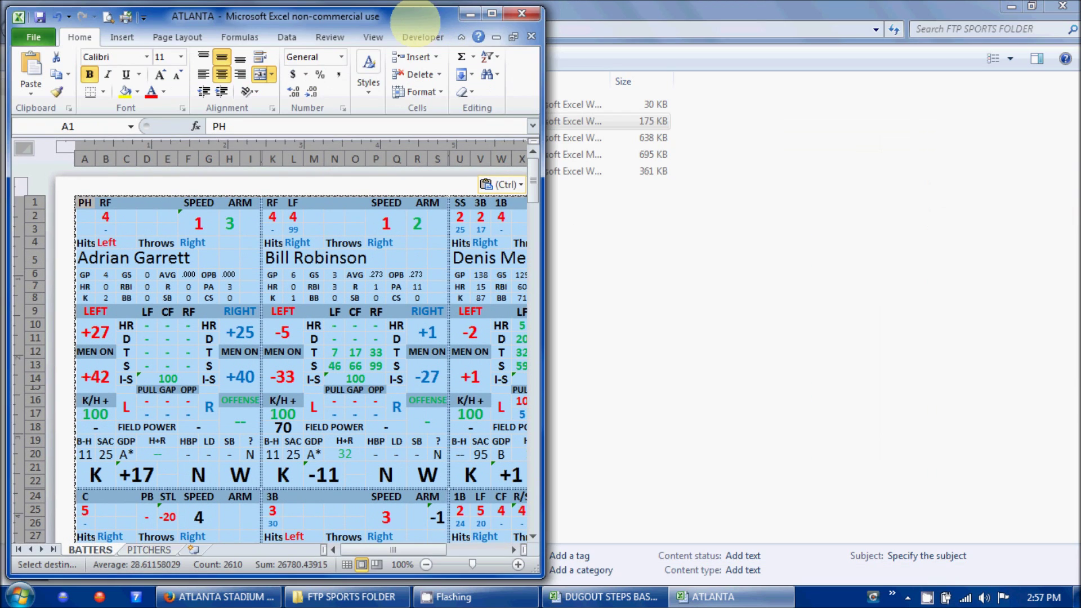
{"action": "double_click", "coordinate": [458, 23]}
{"action": "left_click", "coordinate": [363, 342]}
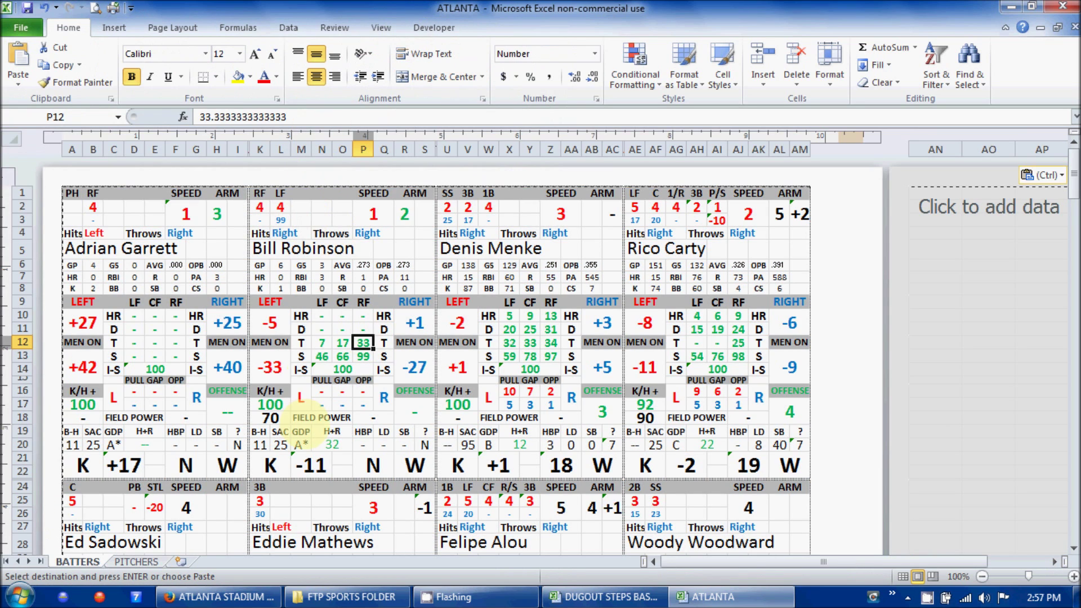
{"action": "left_click", "coordinate": [342, 356]}
{"action": "left_click_drag", "start_coordinate": [413, 366], "coordinate": [386, 356]}
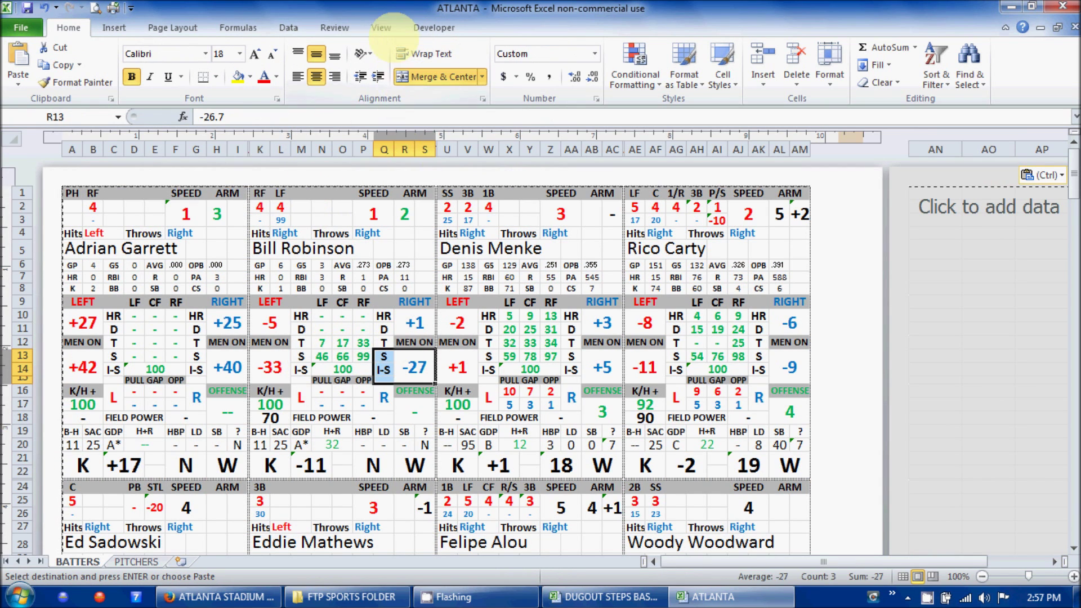
{"action": "left_click", "coordinate": [380, 28]}
{"action": "left_click", "coordinate": [176, 65]}
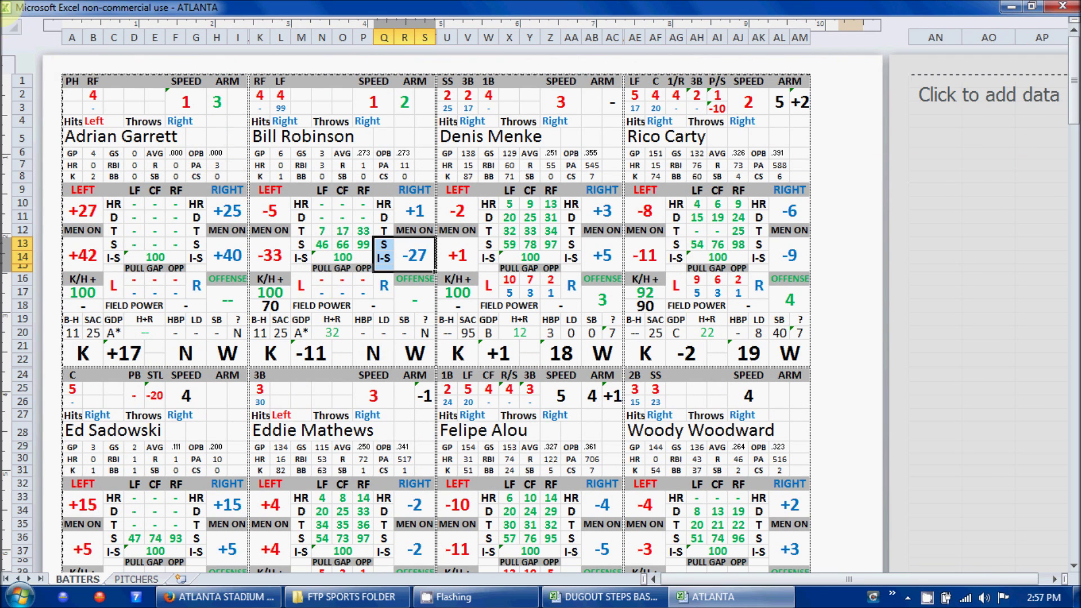
Select all on the PITCHERS sheet, paste it back as values, and return to BATTERS
{"action": "left_click", "coordinate": [137, 579]}
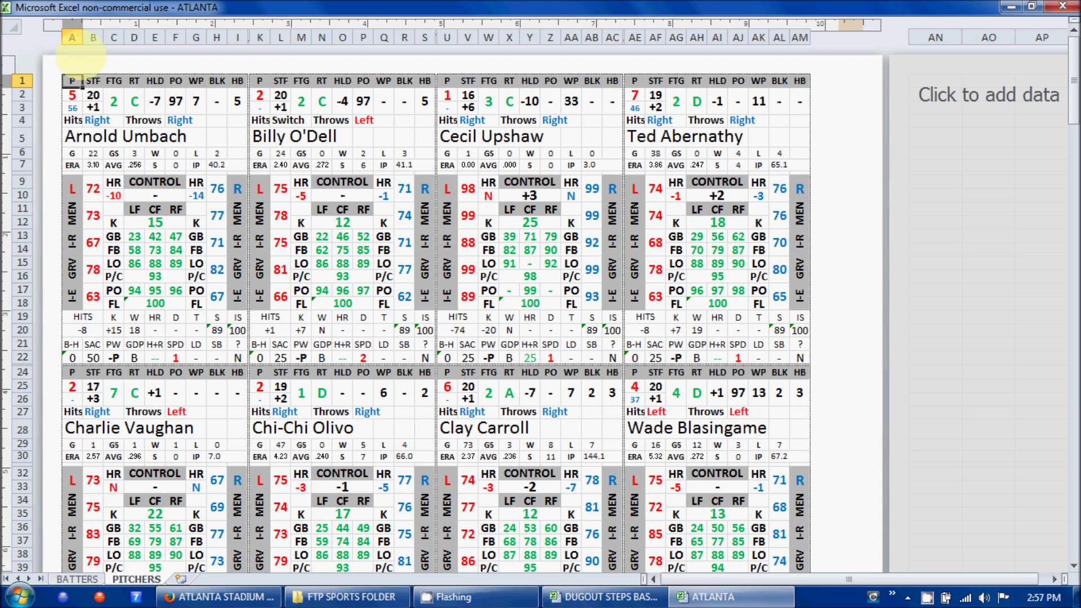
{"action": "left_click", "coordinate": [12, 27]}
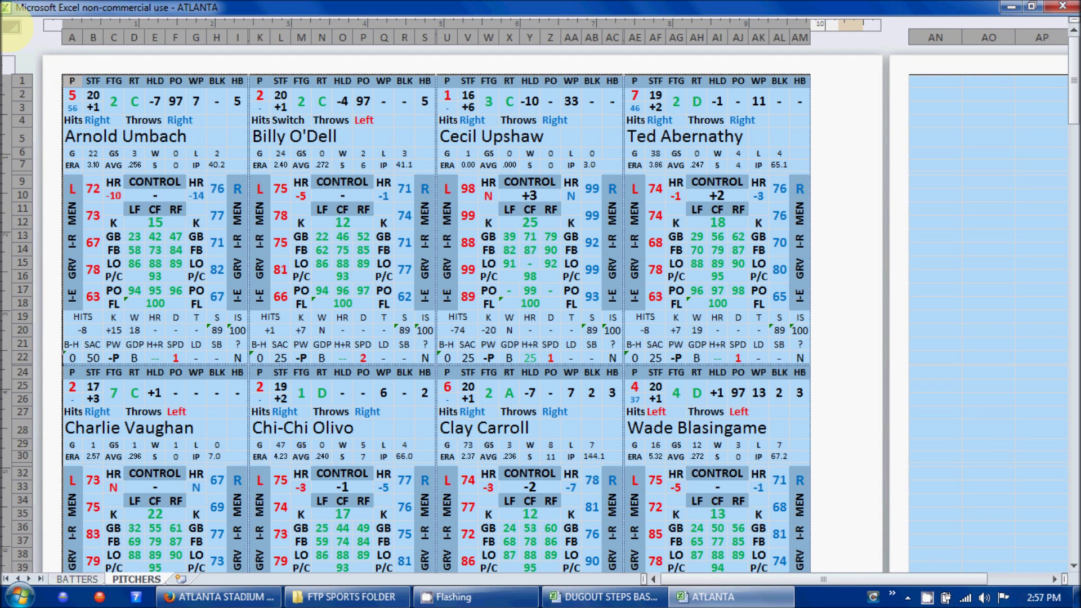
{"action": "right_click", "coordinate": [199, 160]}
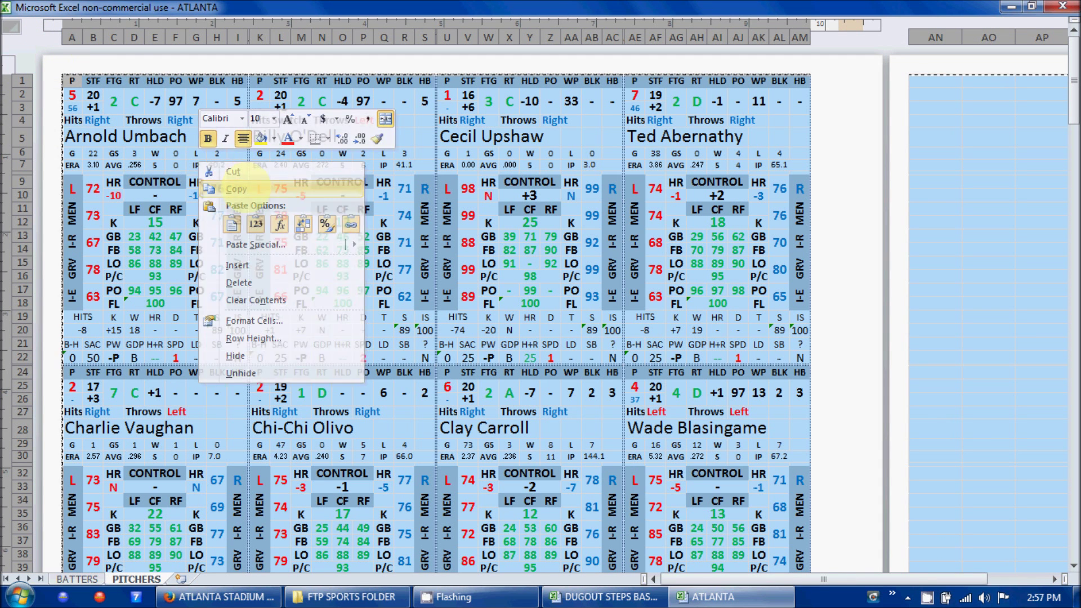
{"action": "right_click", "coordinate": [325, 190]}
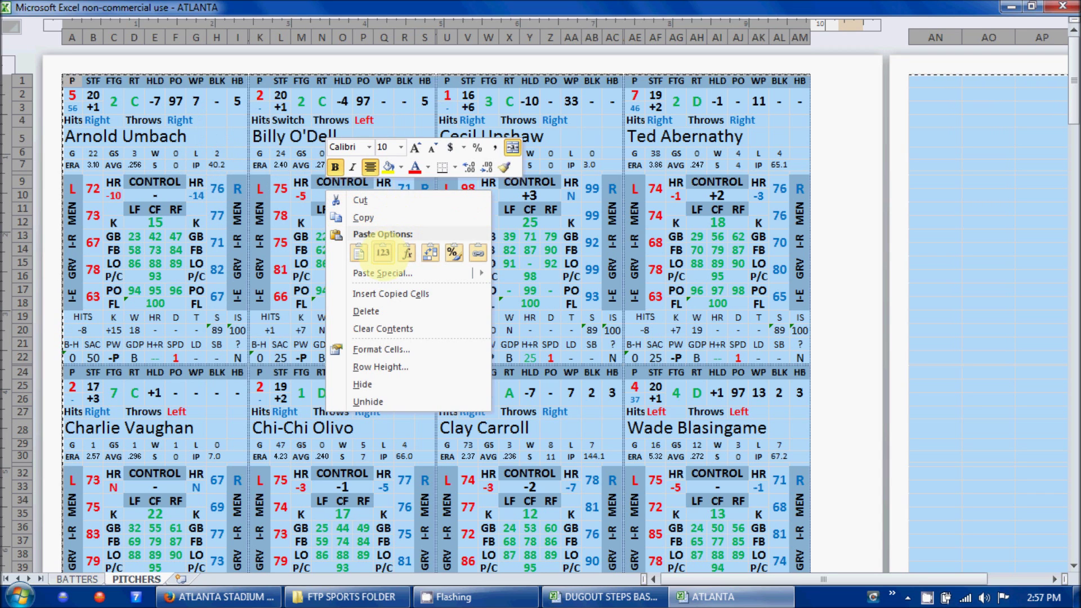
{"action": "left_click", "coordinate": [382, 252]}
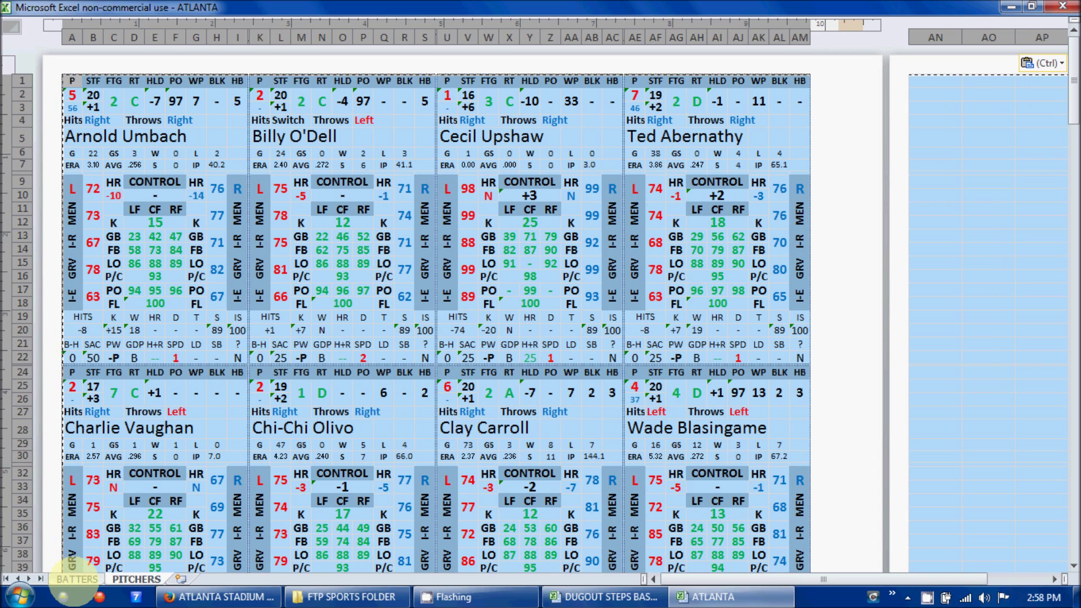
{"action": "left_click", "coordinate": [77, 578]}
{"action": "left_click", "coordinate": [73, 81]}
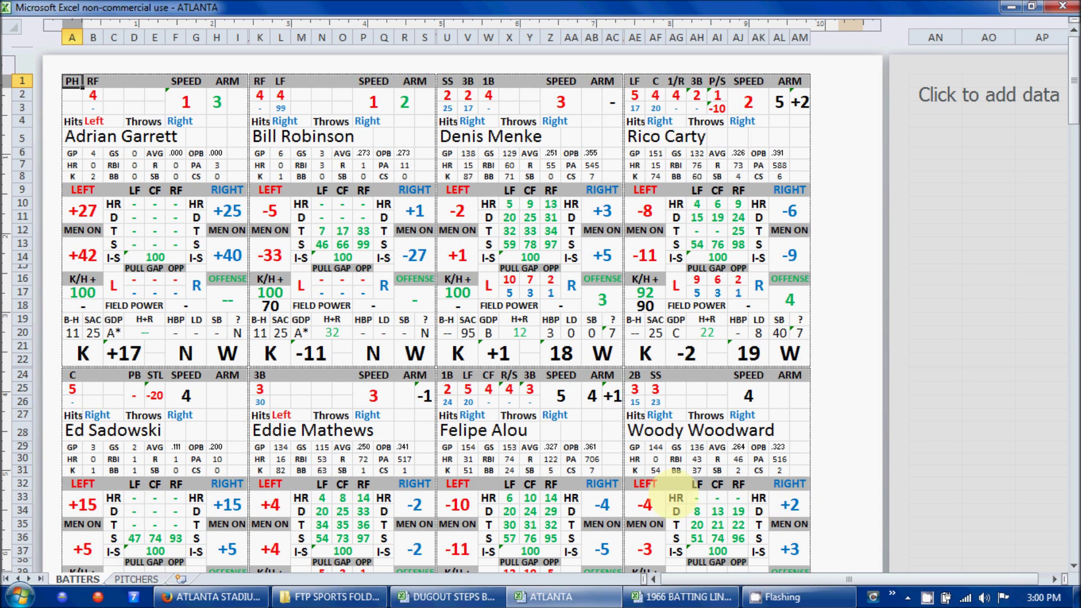
Glance at the Dugout Steps helper, then open LINEUP SAVER from the FTP SPORTS FOLDER
{"action": "left_click", "coordinate": [445, 596]}
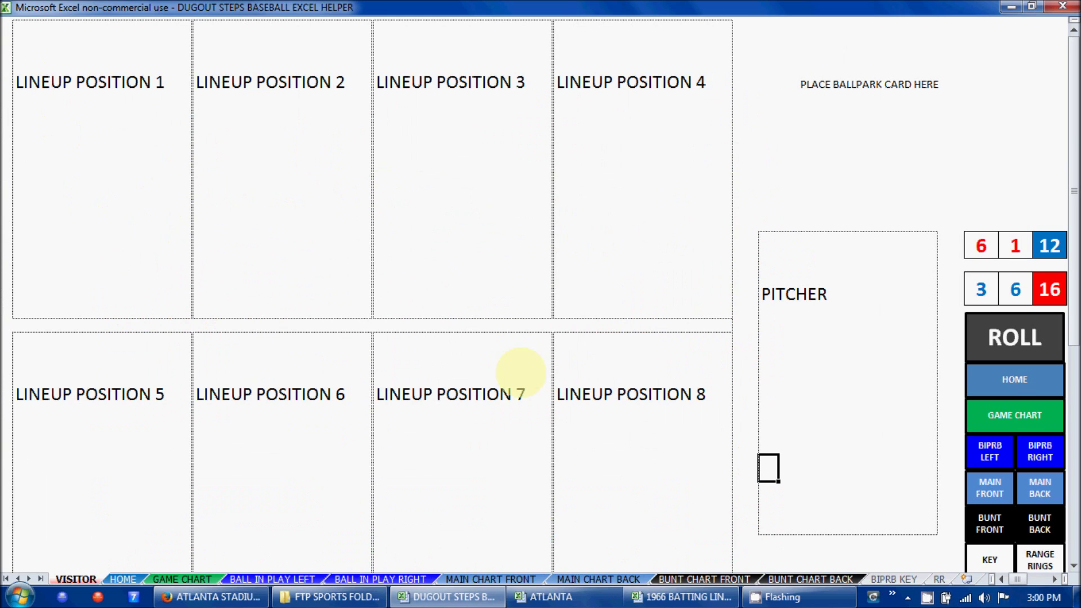
{"action": "scroll", "coordinate": [591, 405], "scroll_direction": "down", "scroll_amount": 5}
{"action": "scroll", "coordinate": [623, 430], "scroll_direction": "up", "scroll_amount": 5}
{"action": "left_click", "coordinate": [331, 597]}
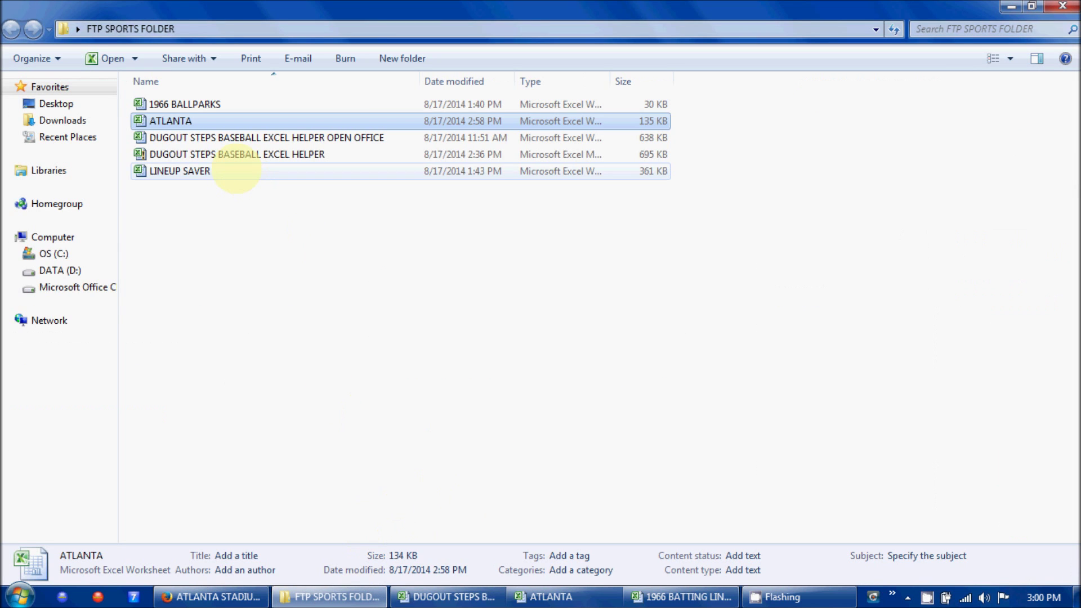
{"action": "double_click", "coordinate": [237, 169]}
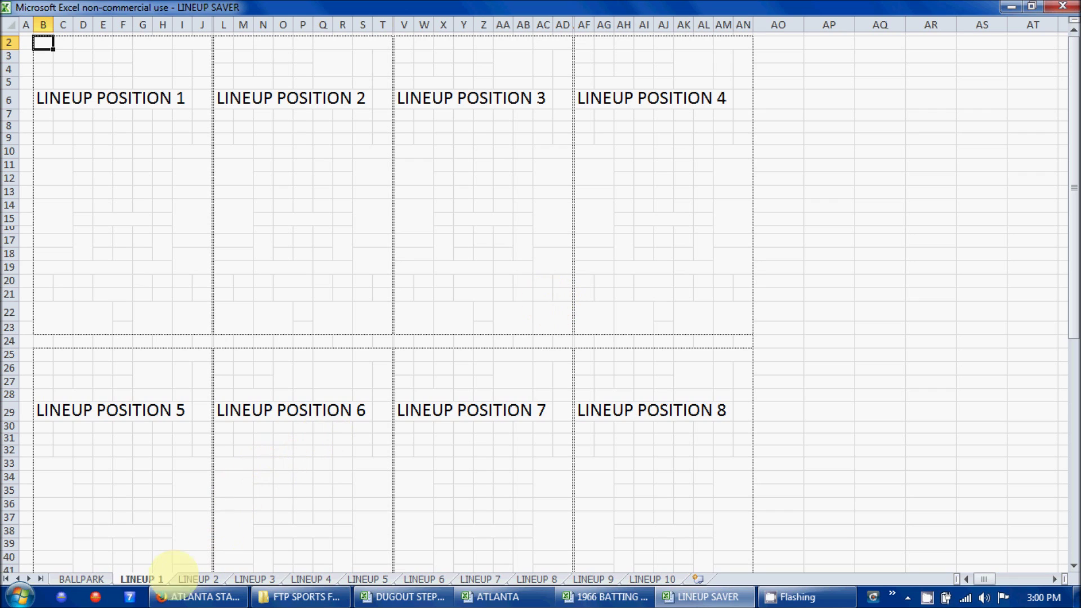
Page through the LINEUP 2 to LINEUP 5 sheets and return to LINEUP 1
{"action": "left_click", "coordinate": [200, 578]}
{"action": "left_click", "coordinate": [253, 579]}
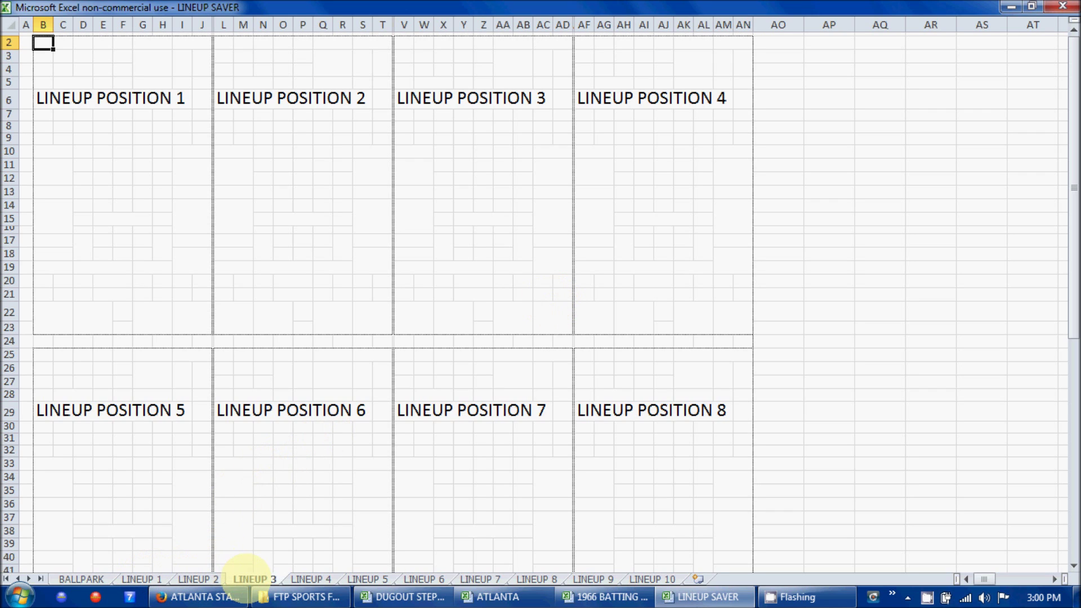
{"action": "left_click", "coordinate": [298, 578]}
{"action": "left_click", "coordinate": [369, 578]}
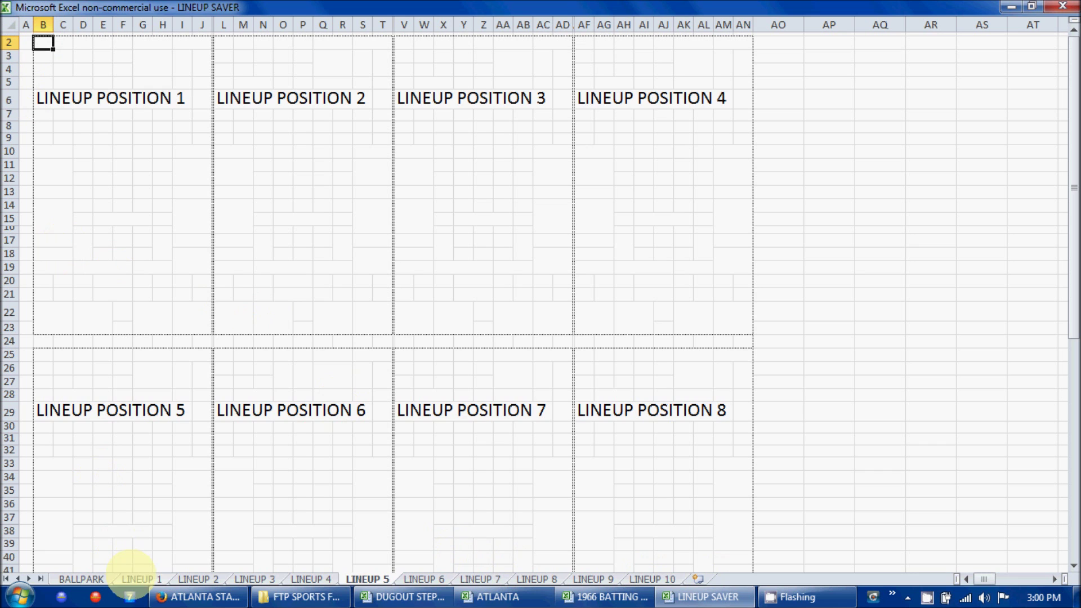
{"action": "left_click", "coordinate": [141, 578]}
Select LINEUP 1's card grid, reset to B2, and bring up the 1966 BATTING LINEUPS workbook
{"action": "left_click_drag", "start_coordinate": [45, 48], "coordinate": [733, 561]}
{"action": "scroll", "coordinate": [572, 430], "scroll_direction": "up", "scroll_amount": 9}
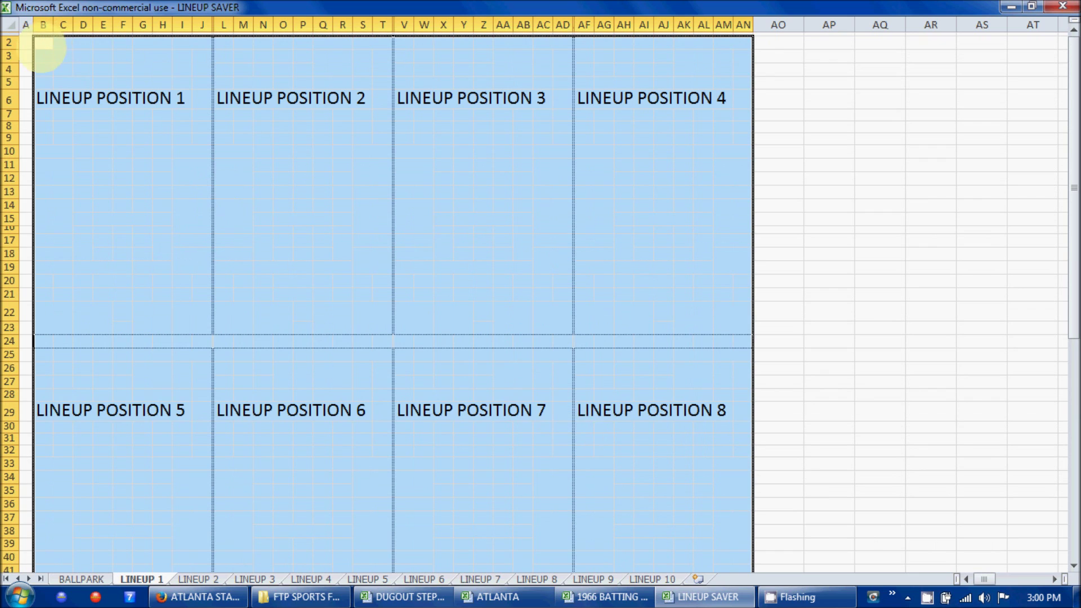
{"action": "left_click", "coordinate": [43, 45]}
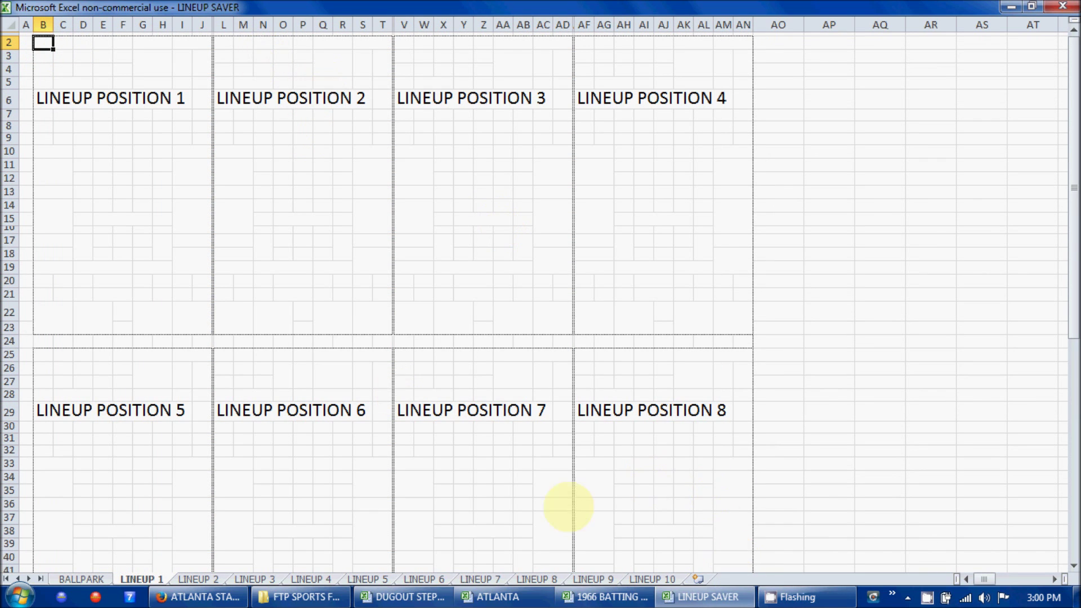
{"action": "left_click", "coordinate": [419, 597]}
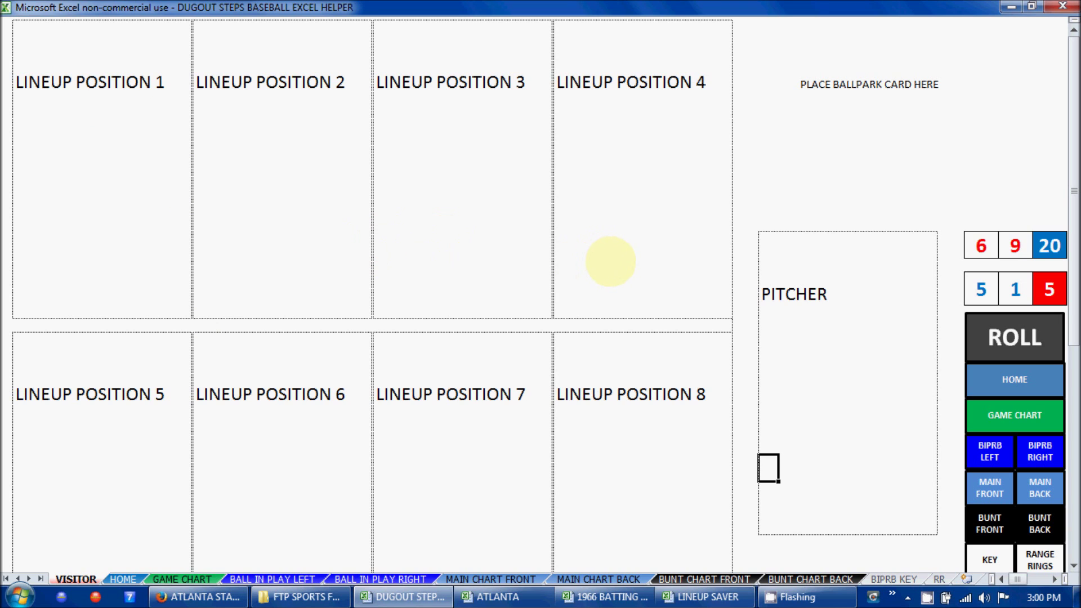
{"action": "left_click", "coordinate": [708, 597]}
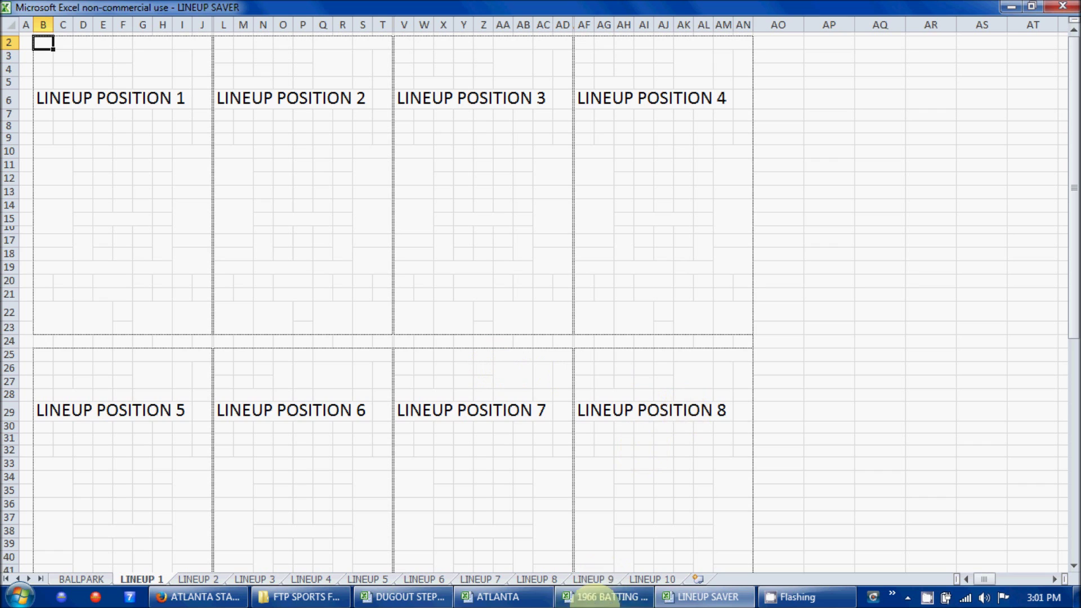
{"action": "left_click", "coordinate": [605, 597]}
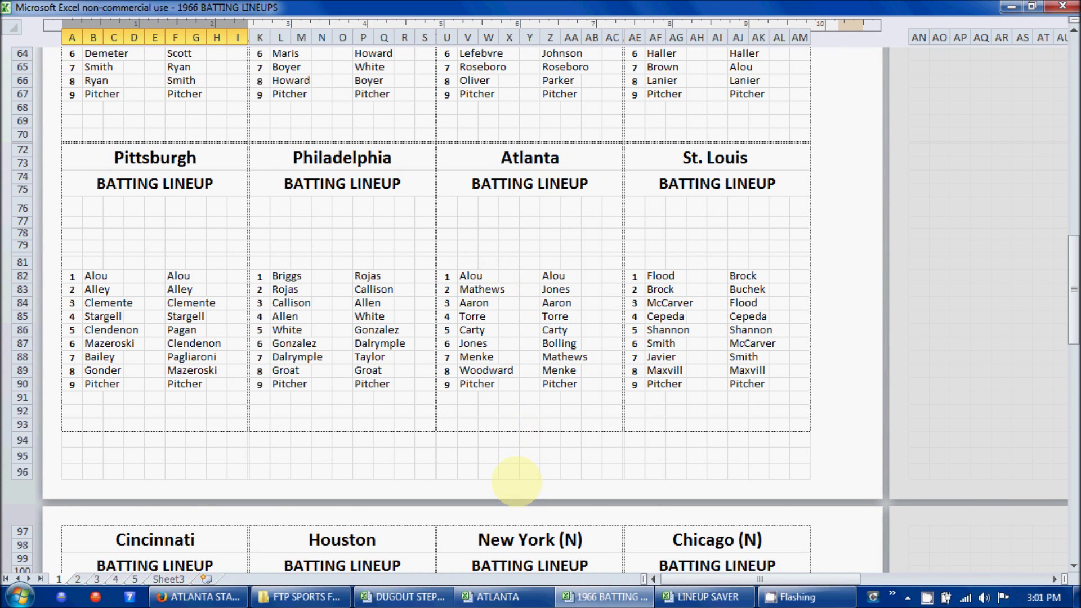
Copy Felipe Alou's player card from the ATLANTA workbook
{"action": "left_click", "coordinate": [490, 597]}
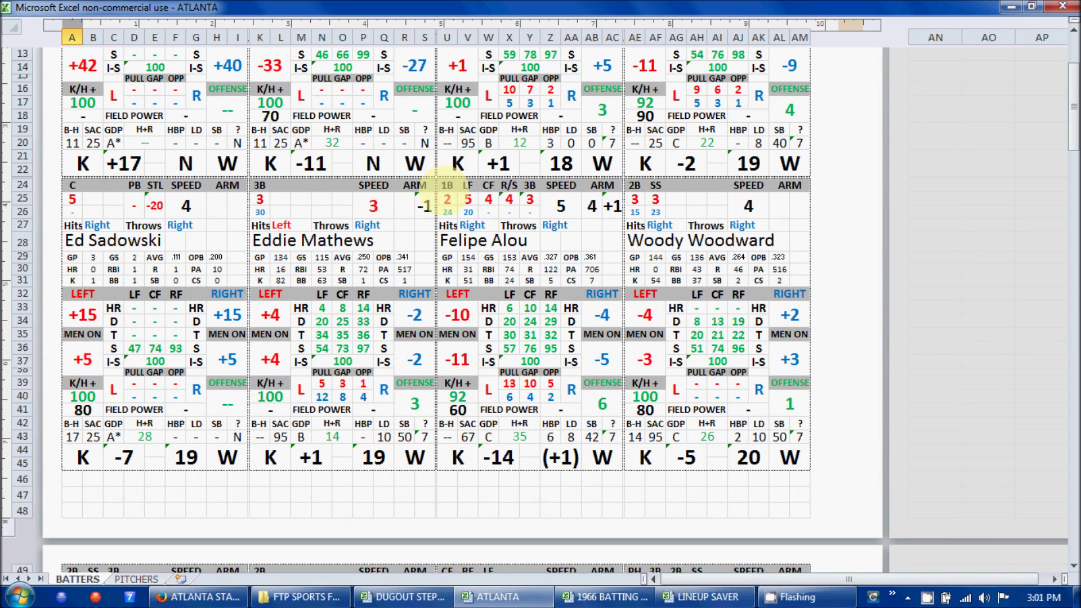
{"action": "left_click_drag", "start_coordinate": [445, 187], "coordinate": [607, 459]}
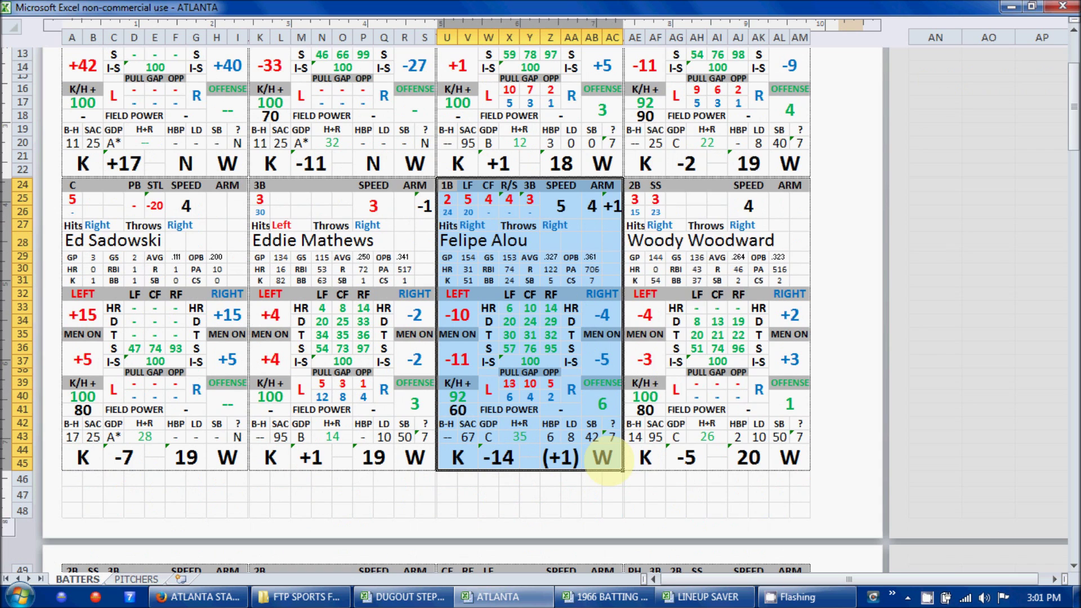
{"action": "right_click", "coordinate": [604, 457]}
{"action": "left_click", "coordinate": [647, 186]}
Paste Alou's card into lineup position 1 of the helper's VISITOR sheet
{"action": "left_click", "coordinate": [402, 597]}
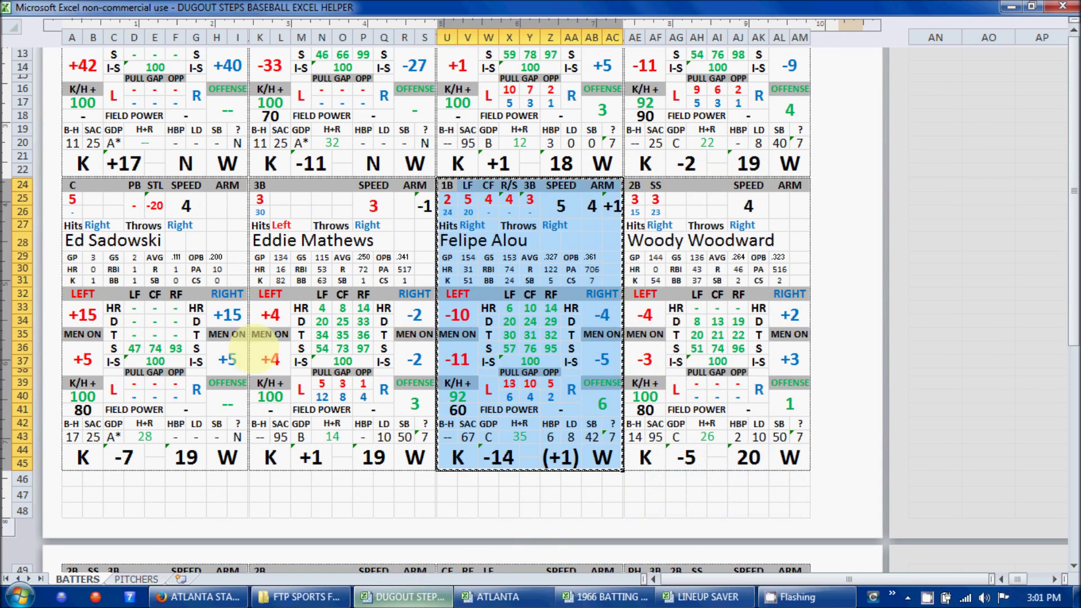
{"action": "left_click", "coordinate": [20, 25]}
{"action": "right_click", "coordinate": [22, 28]}
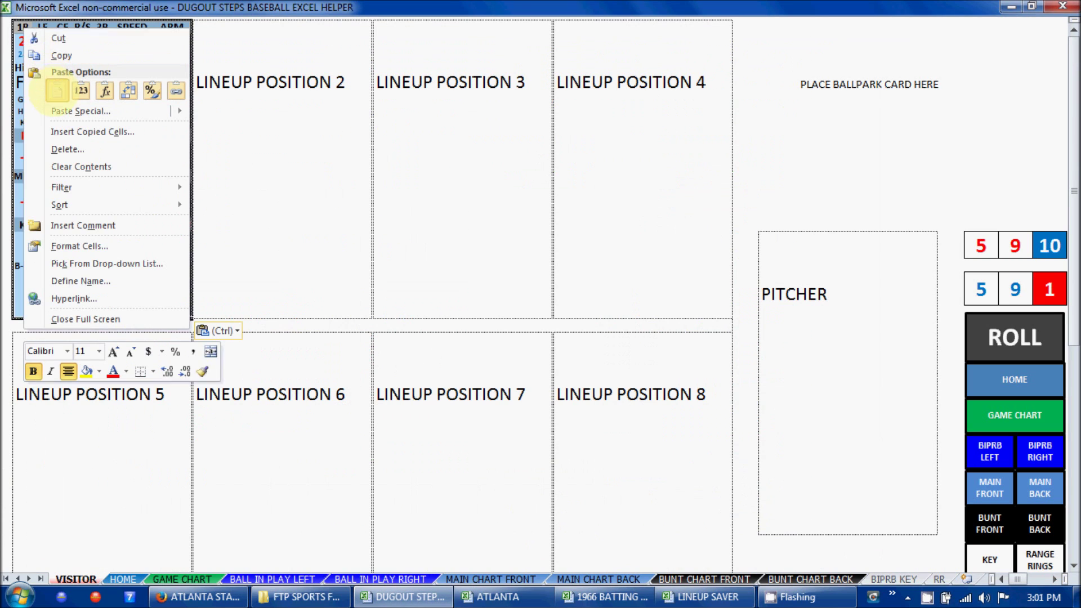
{"action": "left_click", "coordinate": [57, 90]}
Paste Alou's card at B2 of LINEUP SAVER's LINEUP 1 and recheck the Atlanta batting order
{"action": "left_click", "coordinate": [701, 597]}
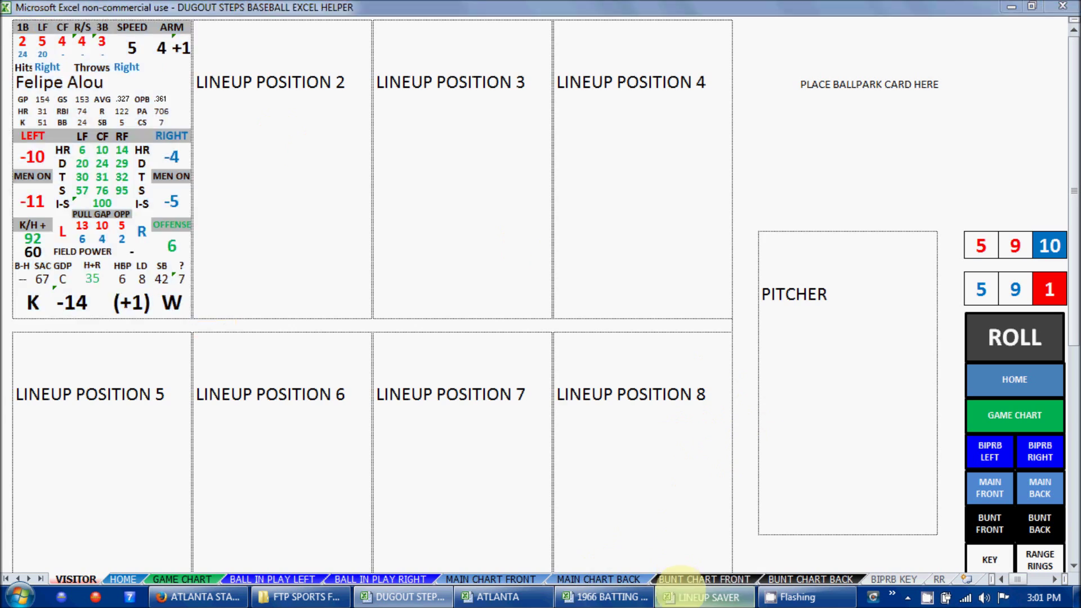
{"action": "right_click", "coordinate": [43, 42]}
{"action": "left_click", "coordinate": [76, 106]}
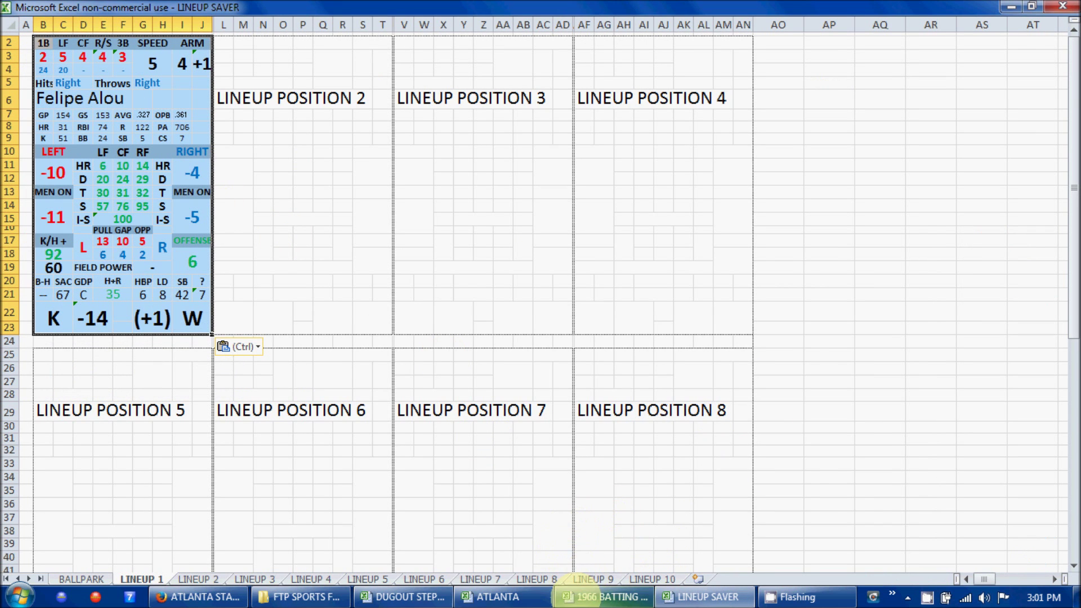
{"action": "left_click", "coordinate": [605, 597]}
{"action": "left_click", "coordinate": [490, 597]}
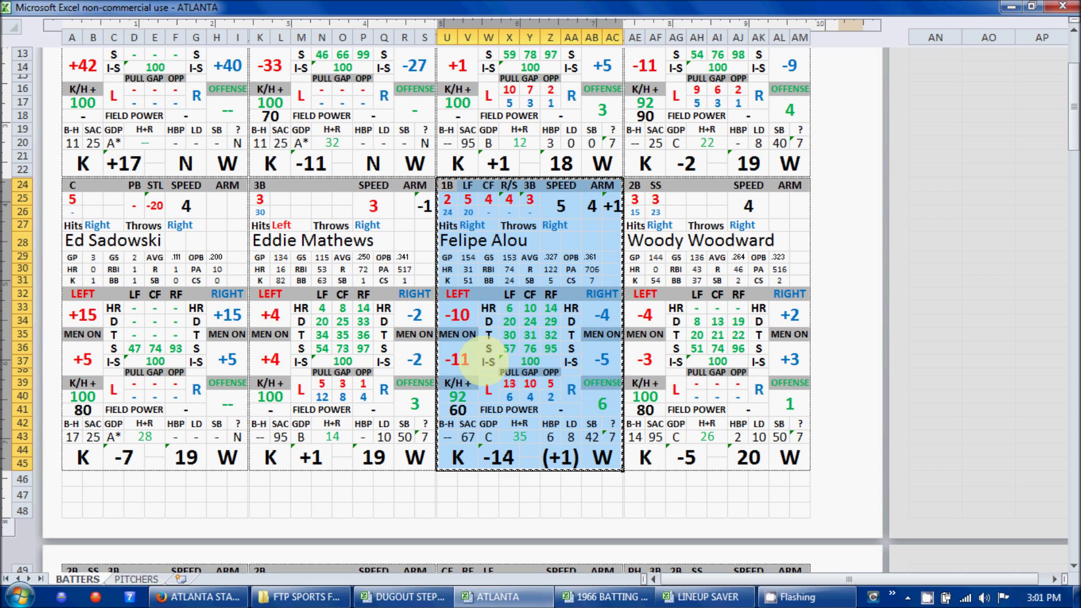
Copy Eddie Mathews's player card from the ATLANTA batters workbook
{"action": "key", "text": "alt+Tab"}
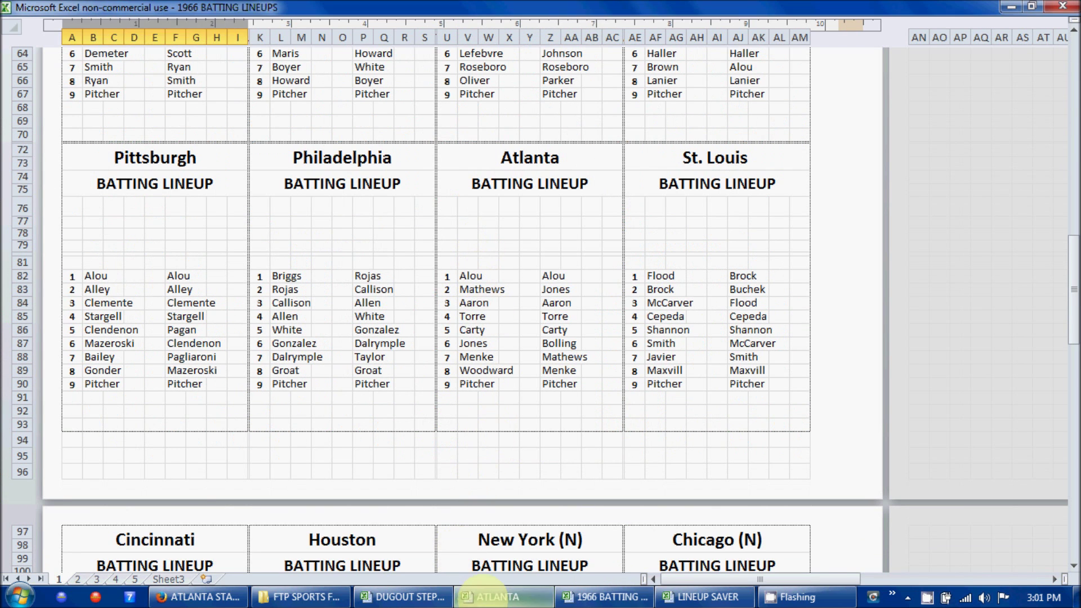
{"action": "left_click", "coordinate": [484, 597]}
{"action": "left_click_drag", "start_coordinate": [269, 185], "coordinate": [428, 468]}
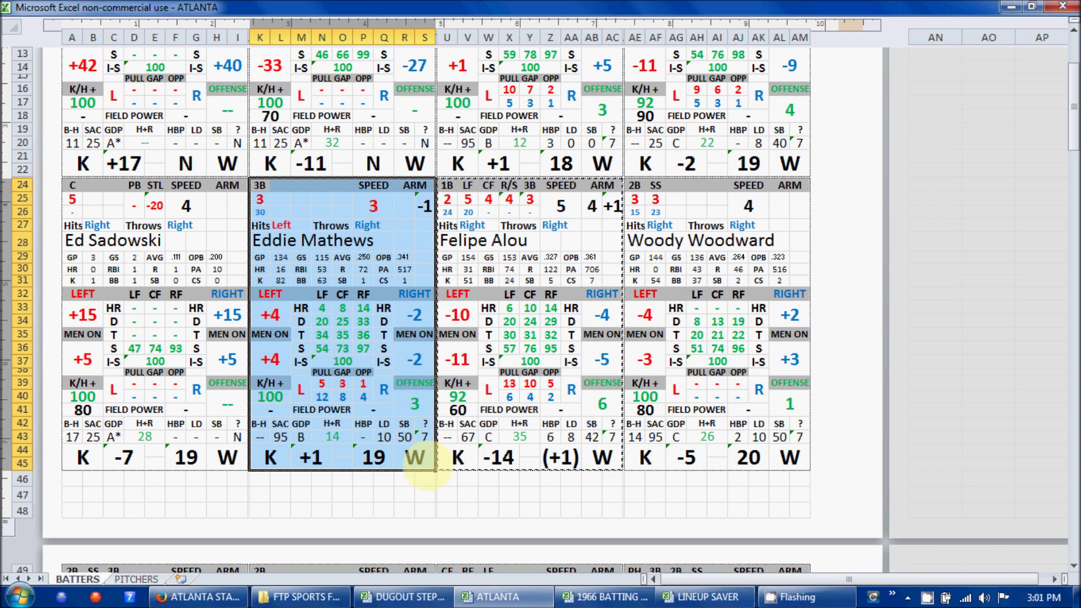
{"action": "right_click", "coordinate": [428, 469]}
{"action": "left_click", "coordinate": [450, 185]}
Paste Mathews's card into lineup position 2 of the helper and at L2 of LINEUP SAVER
{"action": "left_click", "coordinate": [405, 597]}
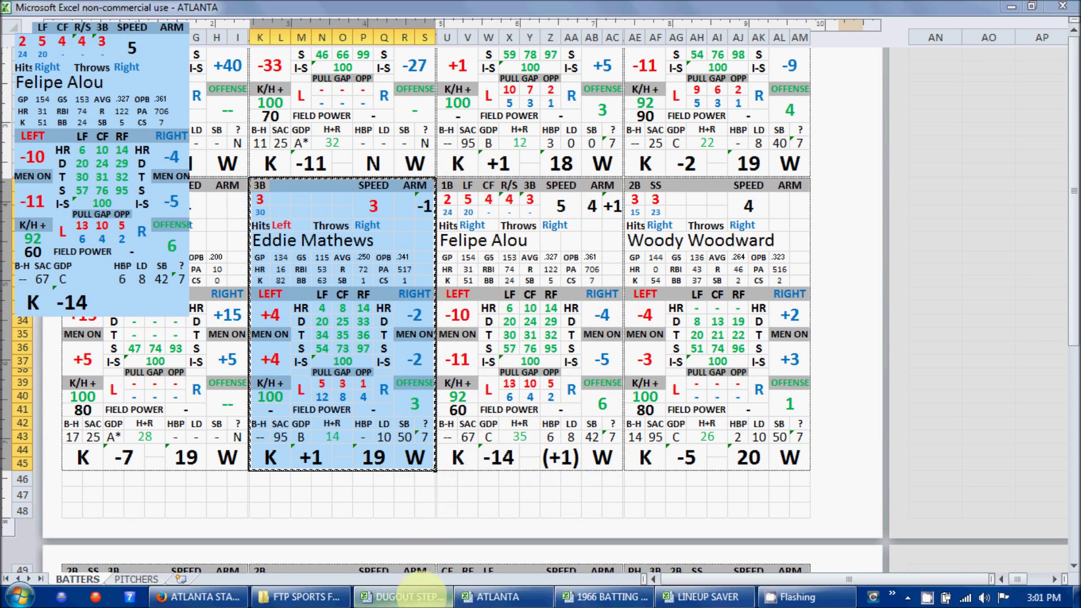
{"action": "left_click", "coordinate": [202, 28]}
{"action": "right_click", "coordinate": [201, 28]}
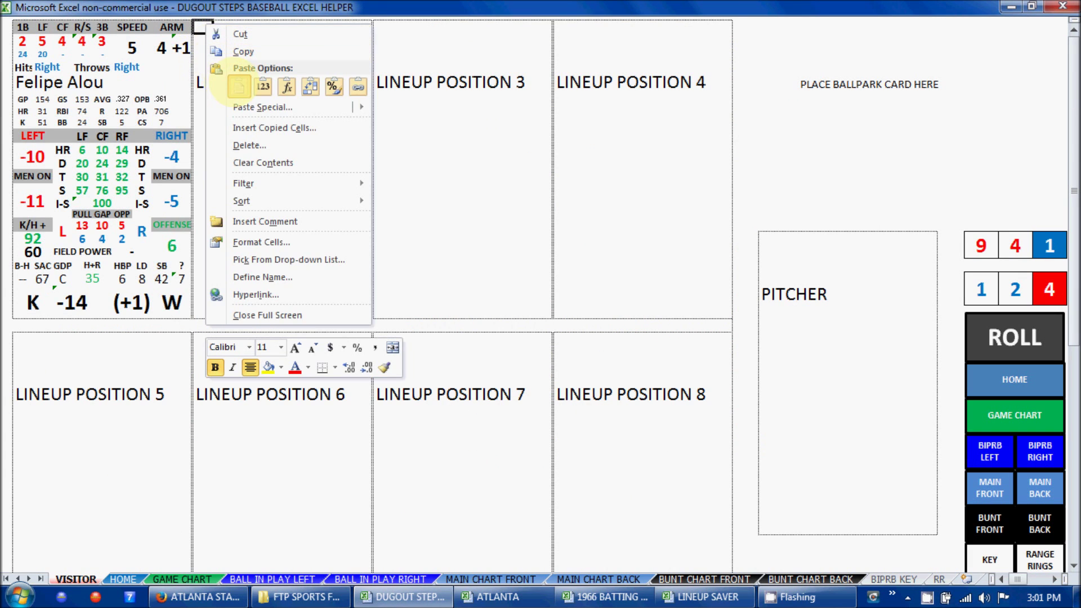
{"action": "left_click", "coordinate": [238, 86]}
{"action": "left_click", "coordinate": [700, 597]}
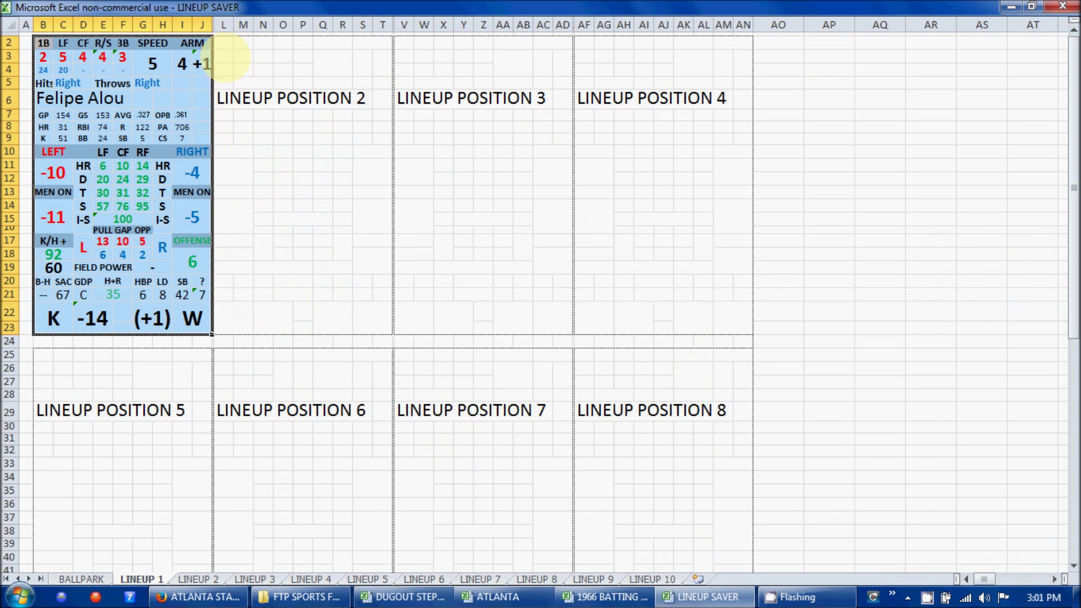
{"action": "right_click", "coordinate": [221, 41]}
{"action": "left_click", "coordinate": [258, 107]}
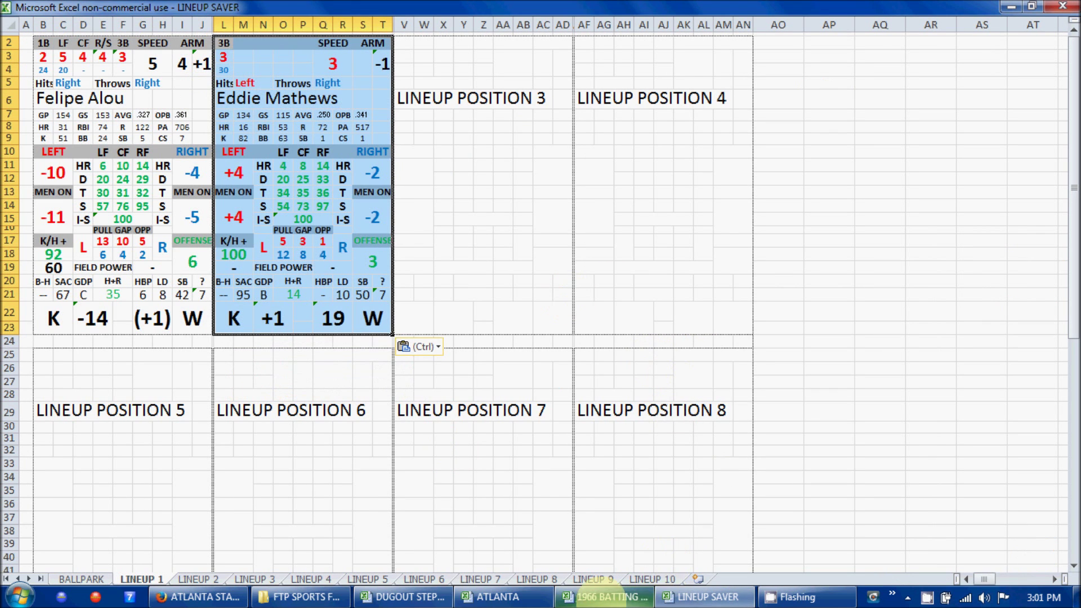
Return to the ATLANTA player cards workbook and scroll through the cards
{"action": "mouse_move", "coordinate": [588, 594]}
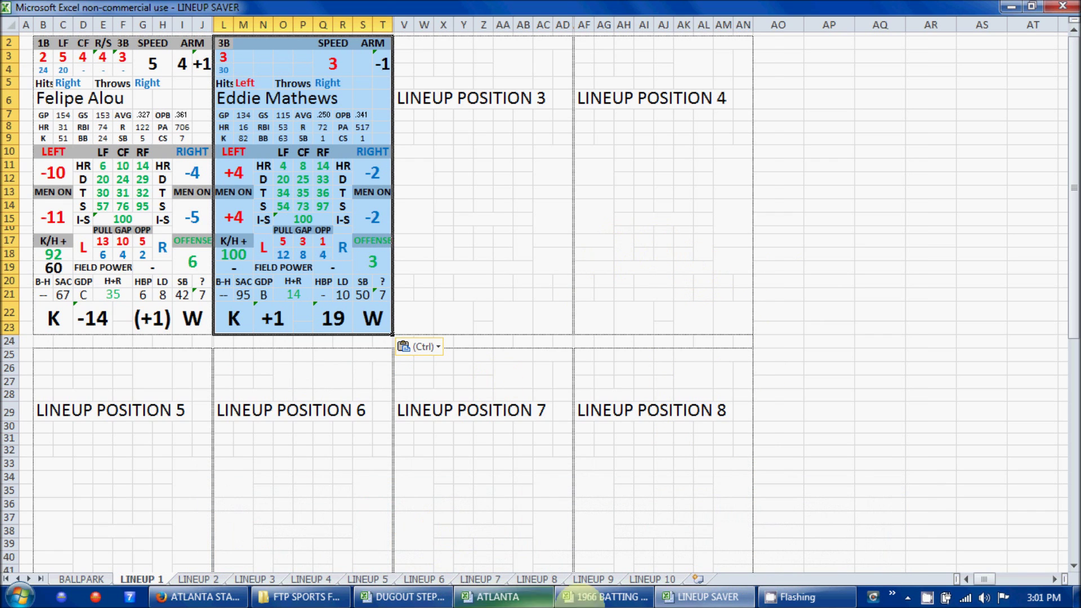
{"action": "left_click", "coordinate": [589, 595]}
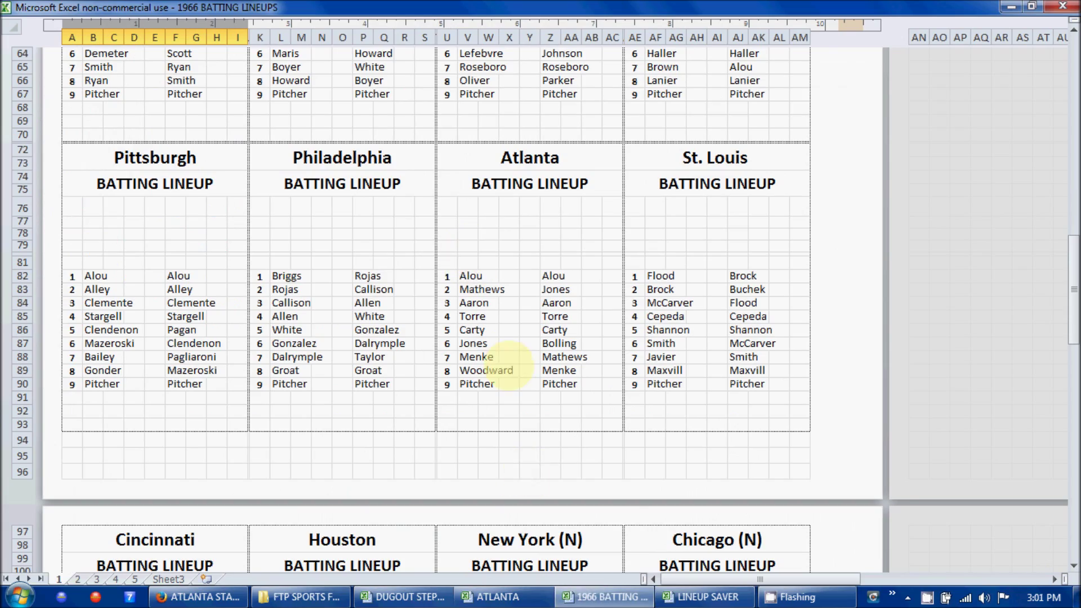
{"action": "mouse_move", "coordinate": [457, 596]}
{"action": "left_click", "coordinate": [460, 519]}
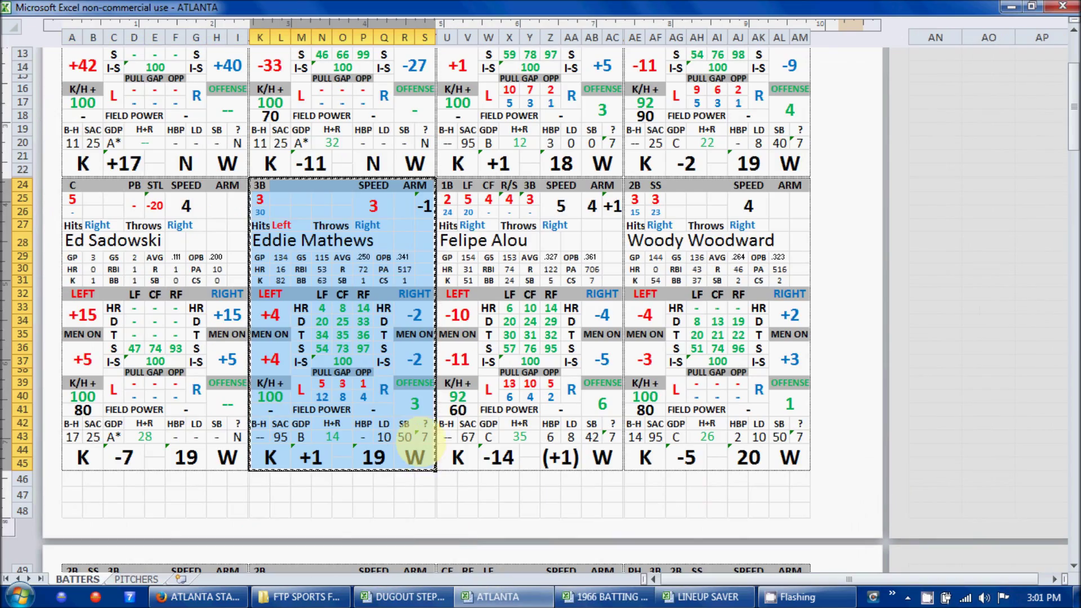
{"action": "scroll", "coordinate": [457, 394], "scroll_direction": "down", "scroll_amount": 7}
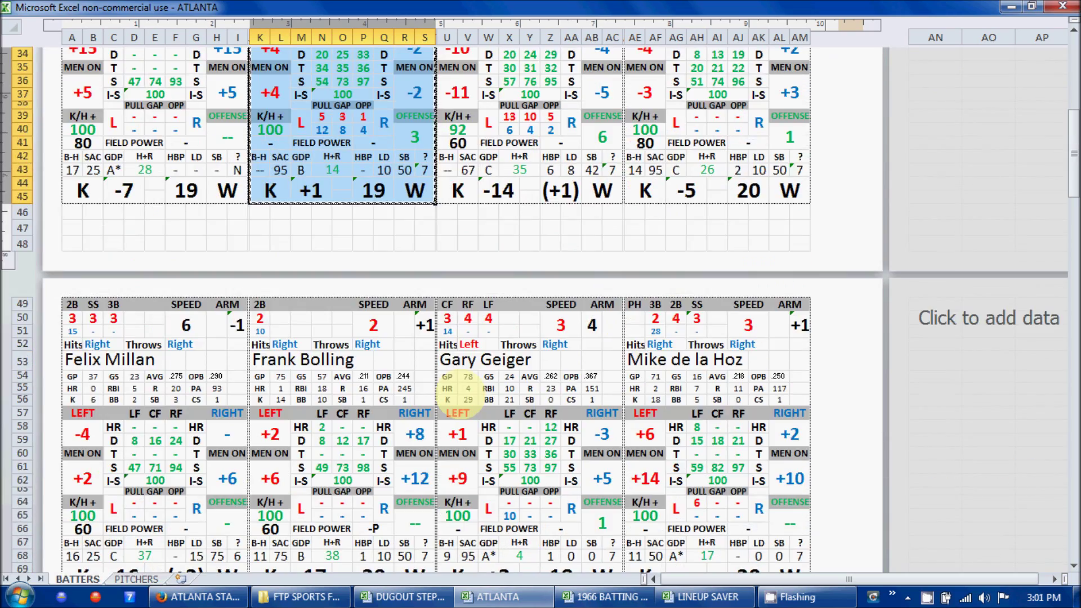
{"action": "scroll", "coordinate": [459, 391], "scroll_direction": "up", "scroll_amount": 8}
{"action": "scroll", "coordinate": [467, 394], "scroll_direction": "down", "scroll_amount": 20}
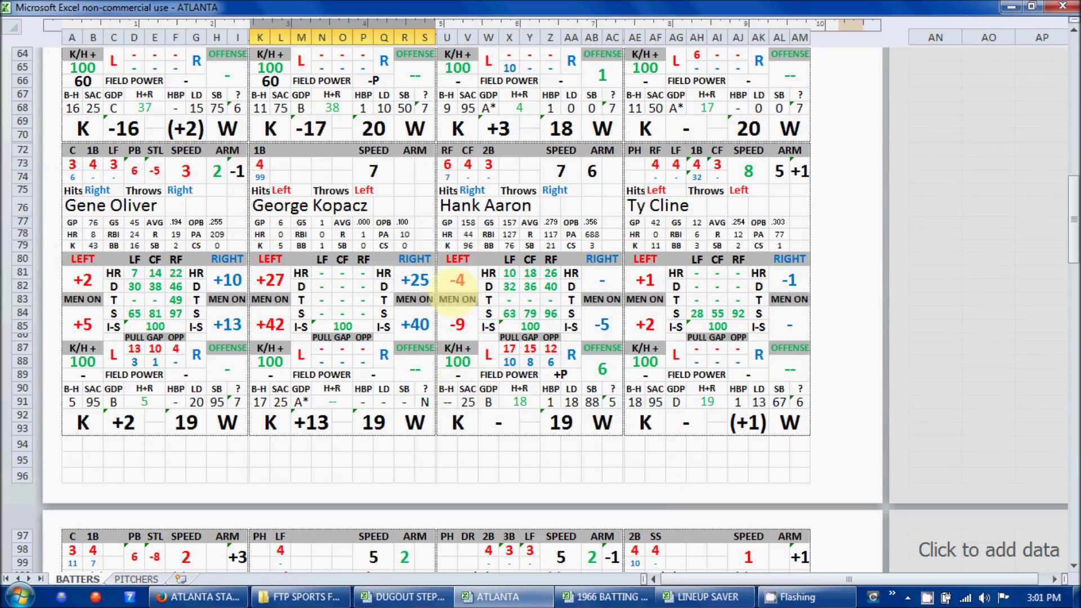
Copy Hank Aaron's card and paste it into position 3 of the helper and LINEUP SAVER
{"action": "left_click_drag", "start_coordinate": [445, 151], "coordinate": [591, 421]}
{"action": "right_click", "coordinate": [591, 421]}
{"action": "left_click", "coordinate": [628, 147]}
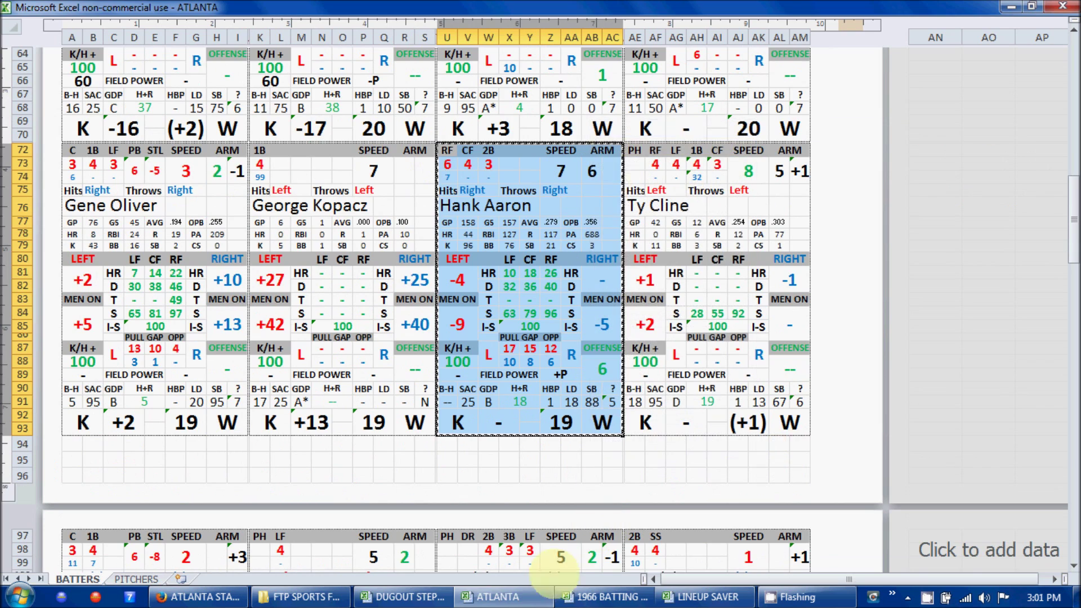
{"action": "left_click", "coordinate": [402, 597]}
{"action": "left_click", "coordinate": [382, 26]}
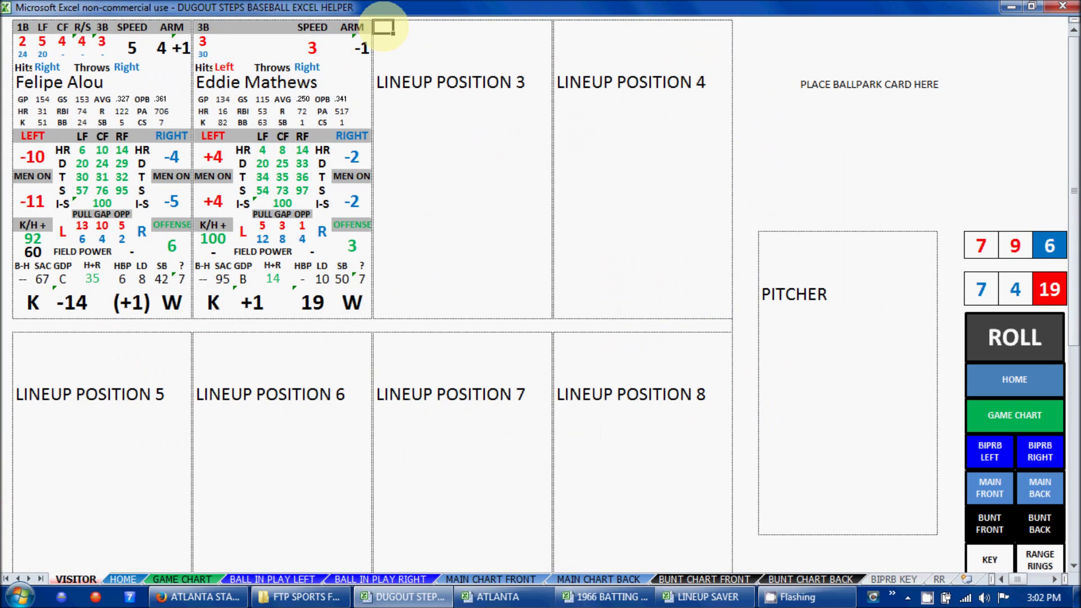
{"action": "right_click", "coordinate": [383, 26]}
{"action": "left_click", "coordinate": [417, 89]}
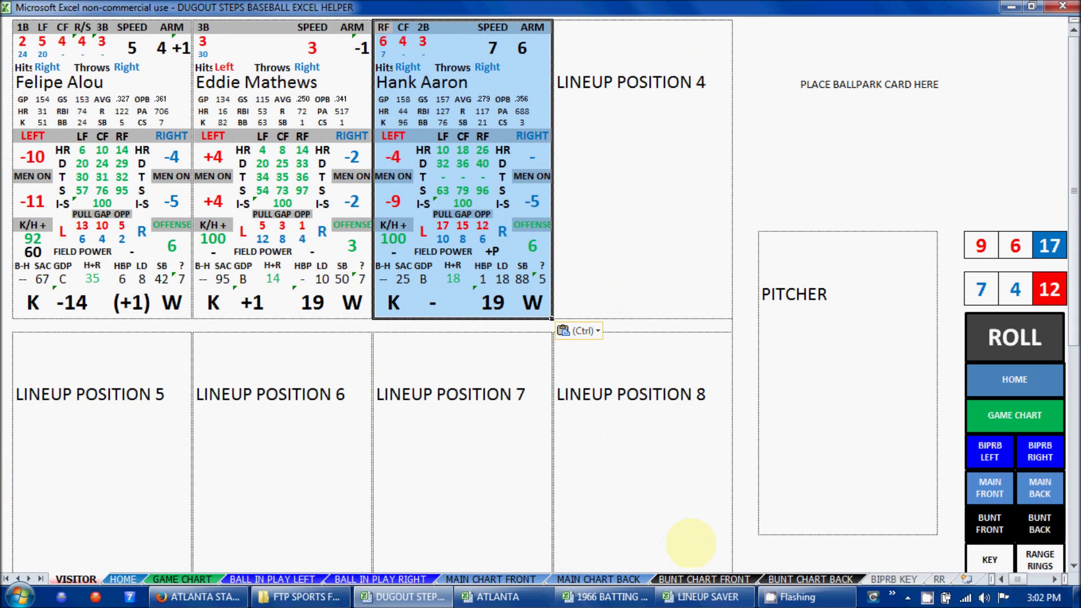
{"action": "left_click", "coordinate": [693, 596]}
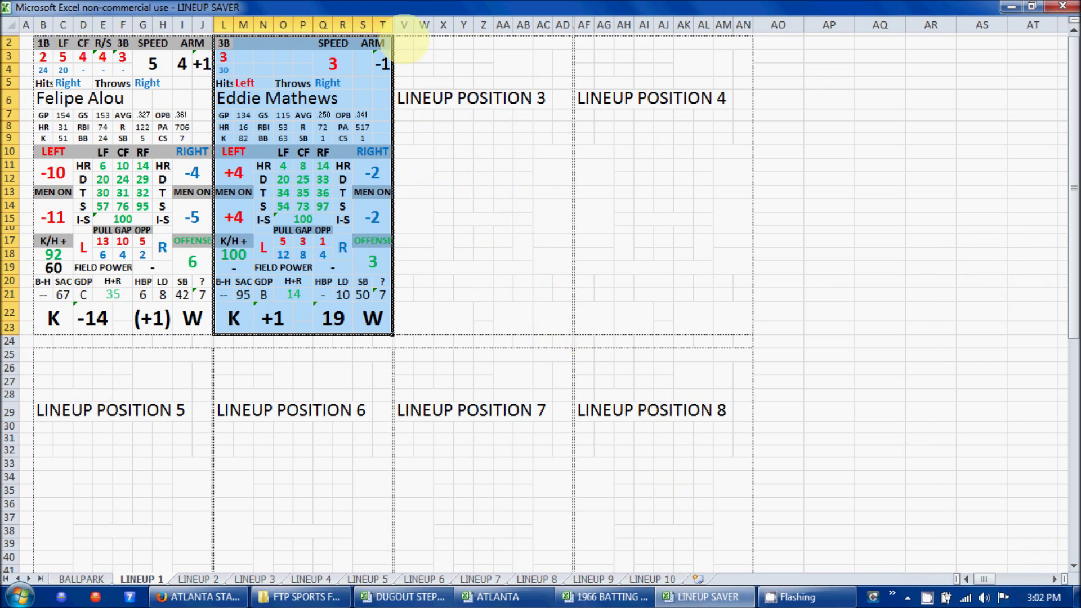
{"action": "right_click", "coordinate": [406, 29]}
{"action": "left_click", "coordinate": [440, 102]}
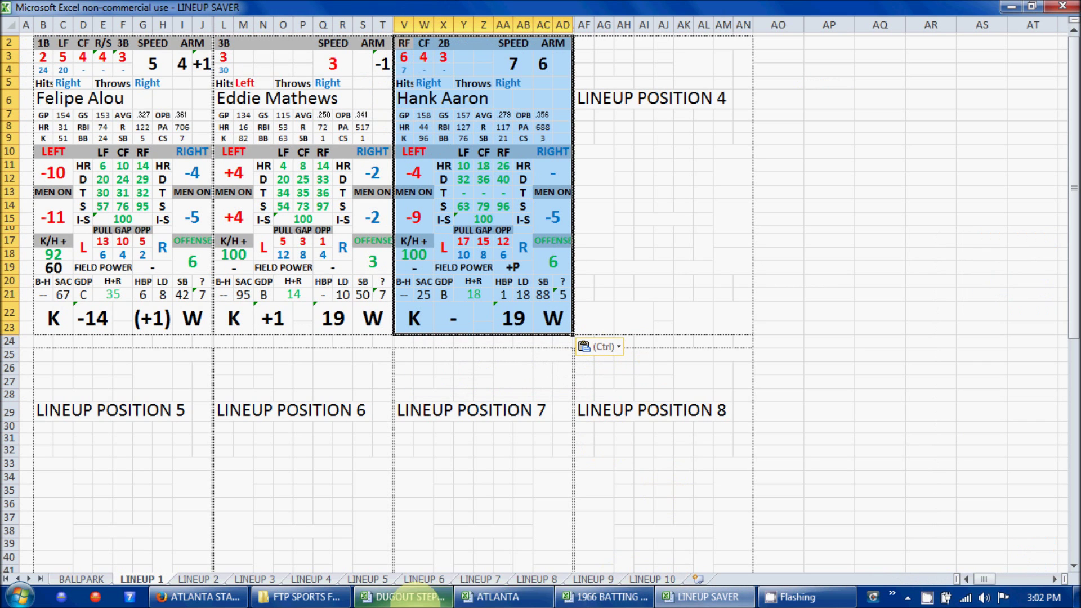
Copy Ty Cline's card from ATLANTA and paste it over the helper's lineup position 2
{"action": "mouse_move", "coordinate": [599, 595]}
{"action": "left_click", "coordinate": [495, 597]}
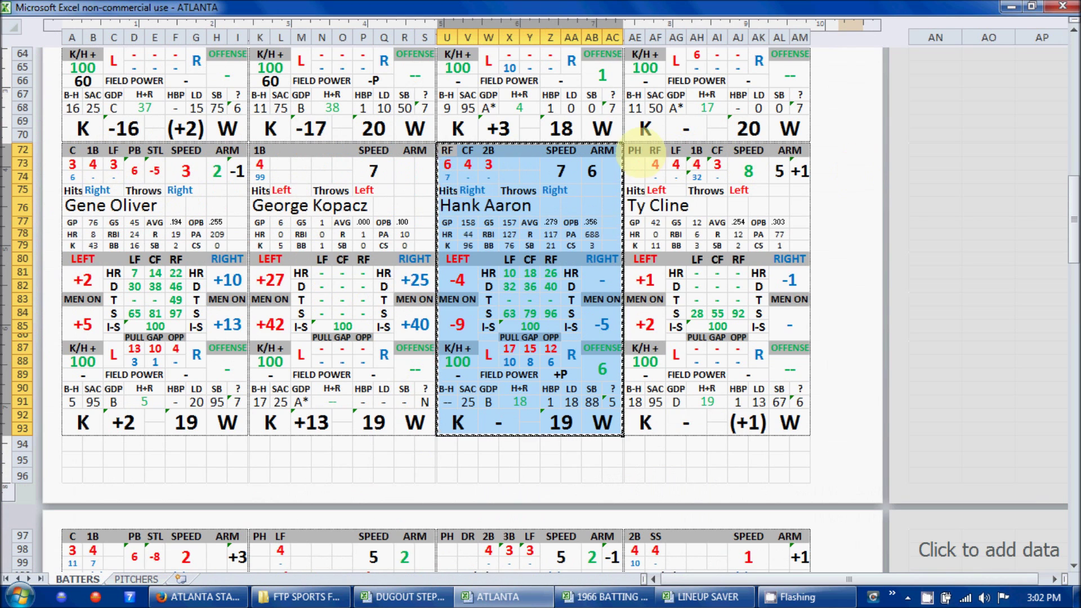
{"action": "left_click_drag", "start_coordinate": [632, 151], "coordinate": [771, 417]}
{"action": "right_click", "coordinate": [771, 417]}
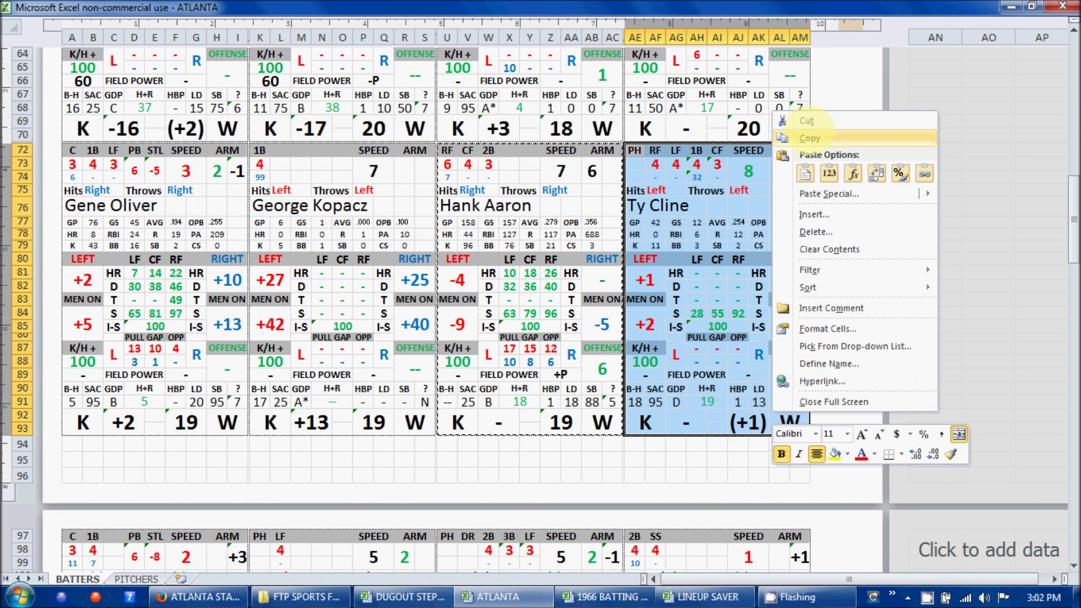
{"action": "left_click", "coordinate": [820, 121]}
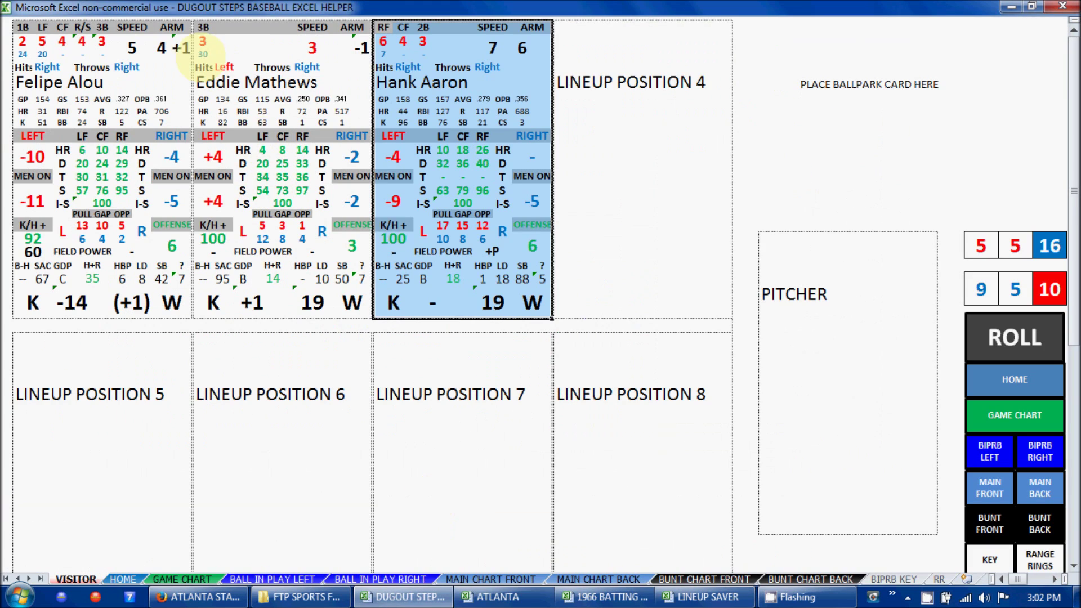
{"action": "right_click", "coordinate": [204, 28]}
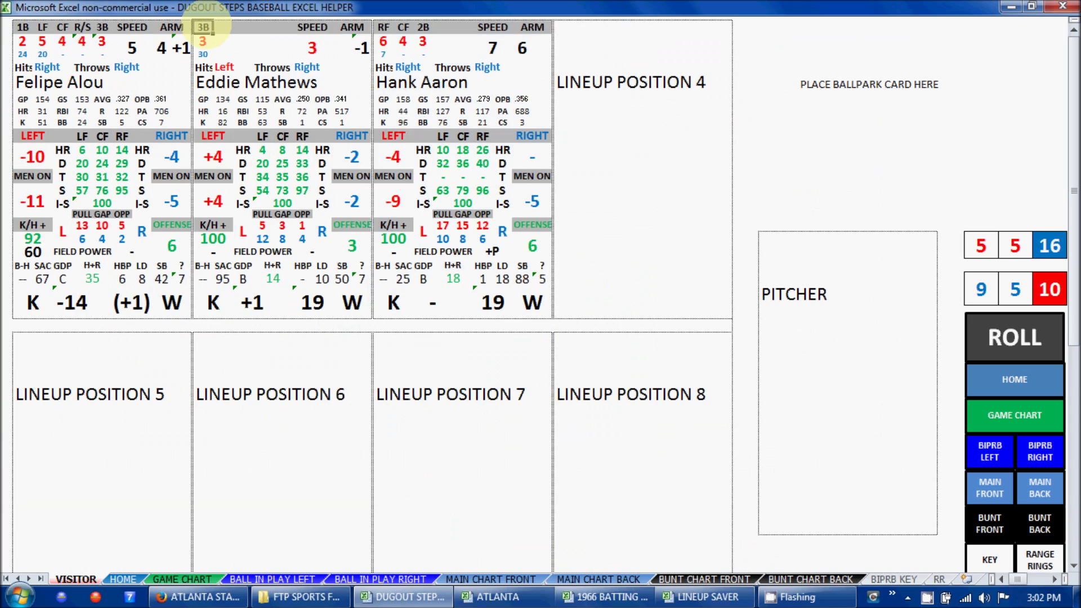
{"action": "left_click", "coordinate": [241, 87]}
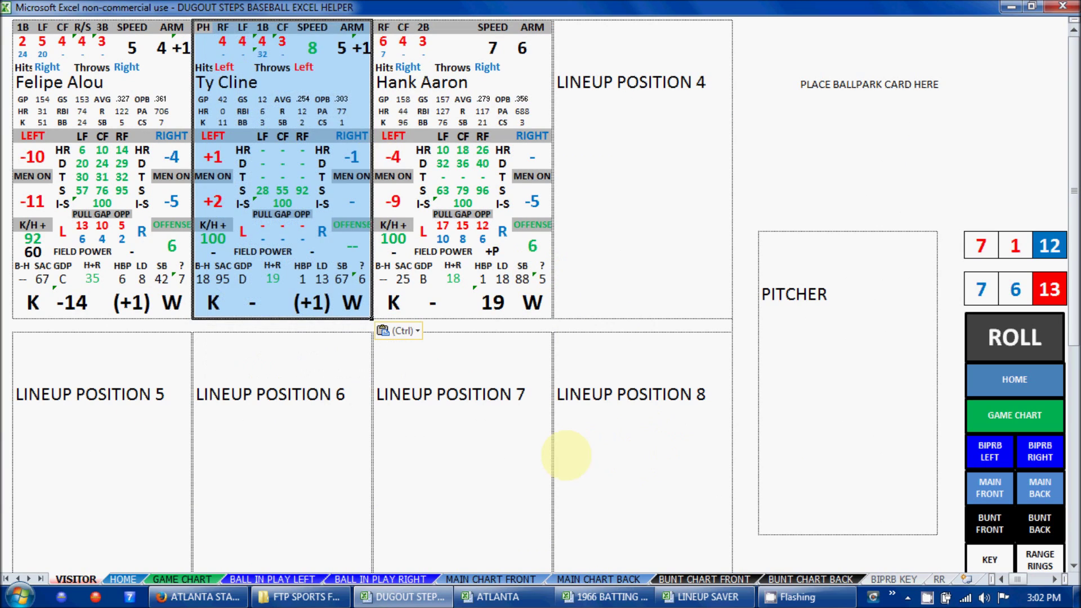
{"action": "left_click", "coordinate": [570, 458]}
Copy Denny Lemaster's card from the ATLANTA PITCHERS sheet
{"action": "left_click", "coordinate": [489, 597]}
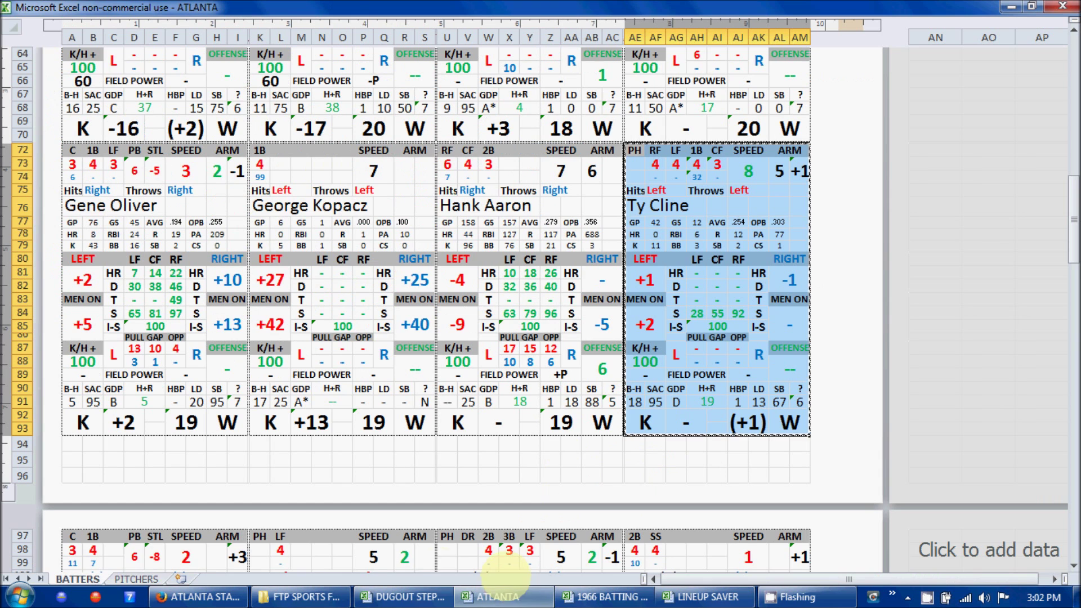
{"action": "left_click", "coordinate": [124, 579]}
{"action": "left_click", "coordinate": [384, 304]}
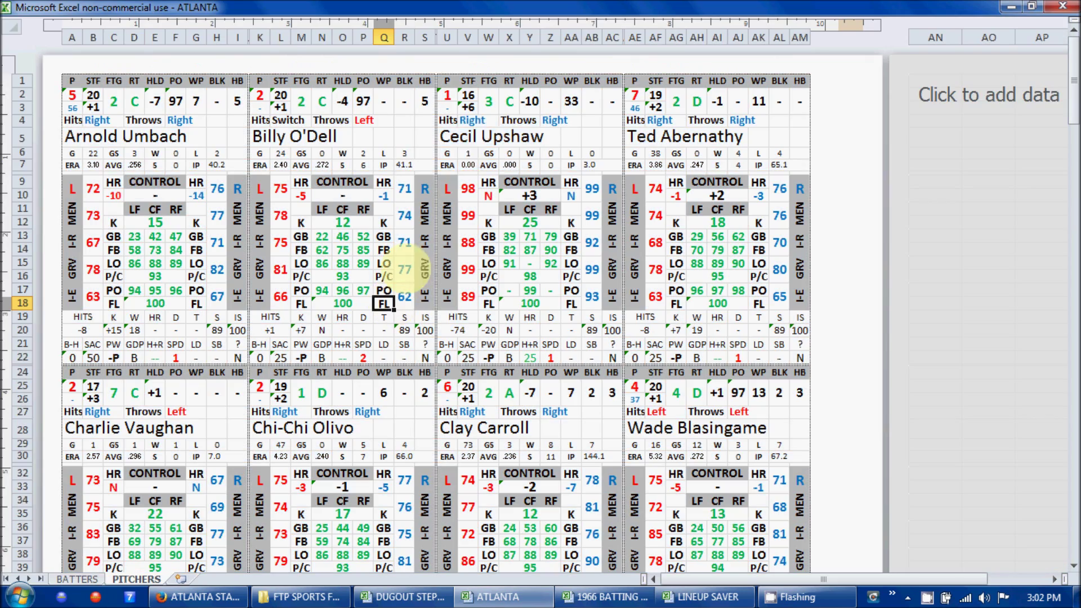
{"action": "scroll", "coordinate": [633, 408], "scroll_direction": "down", "scroll_amount": 12}
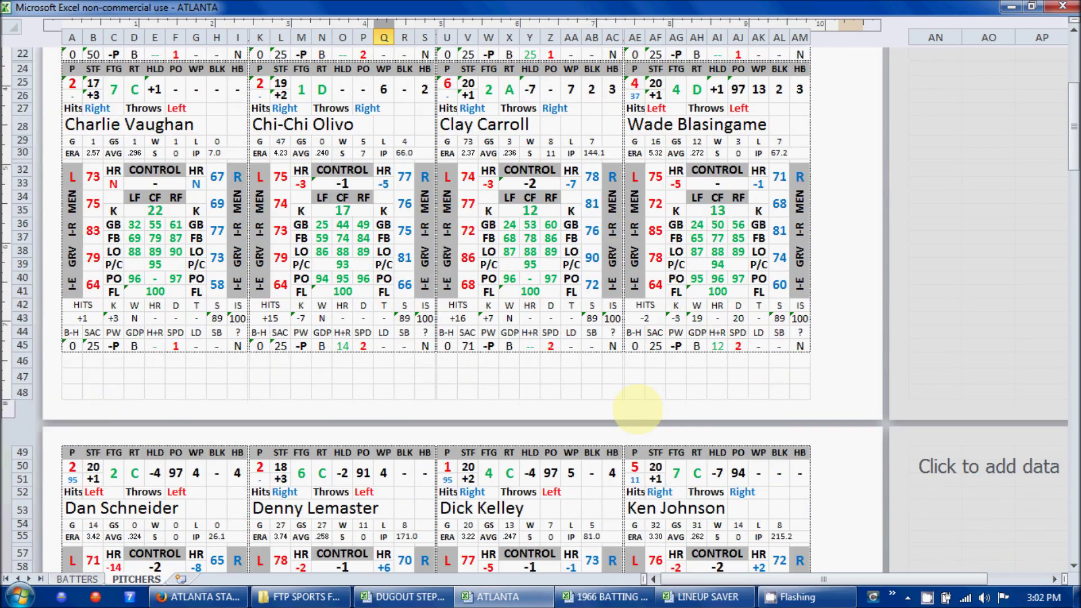
{"action": "scroll", "coordinate": [634, 404], "scroll_direction": "down", "scroll_amount": 2}
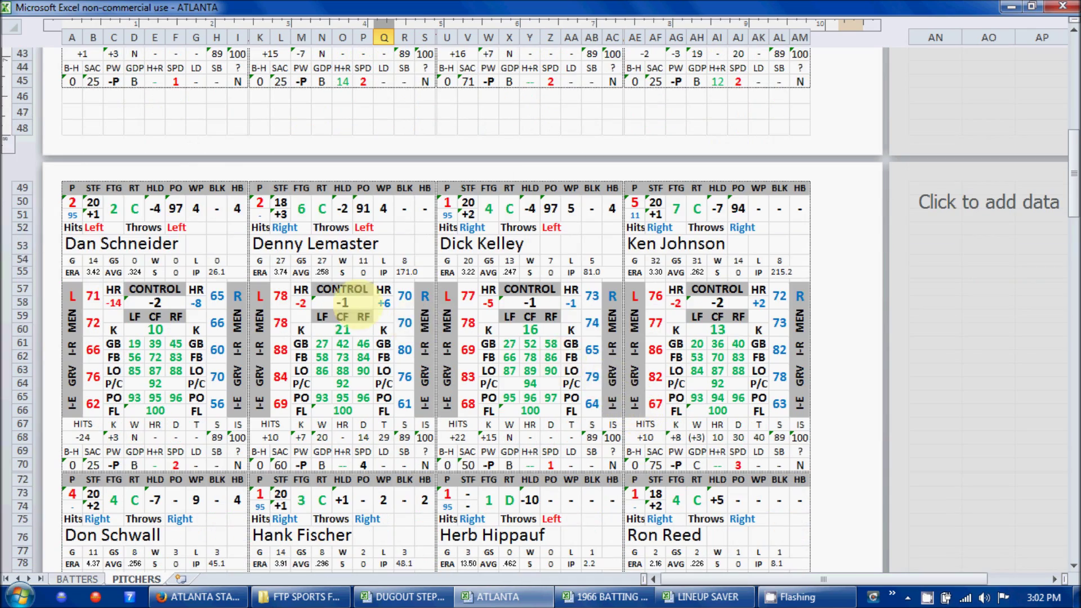
{"action": "left_click_drag", "start_coordinate": [261, 187], "coordinate": [412, 459]}
{"action": "right_click", "coordinate": [412, 459]}
{"action": "left_click", "coordinate": [450, 184]}
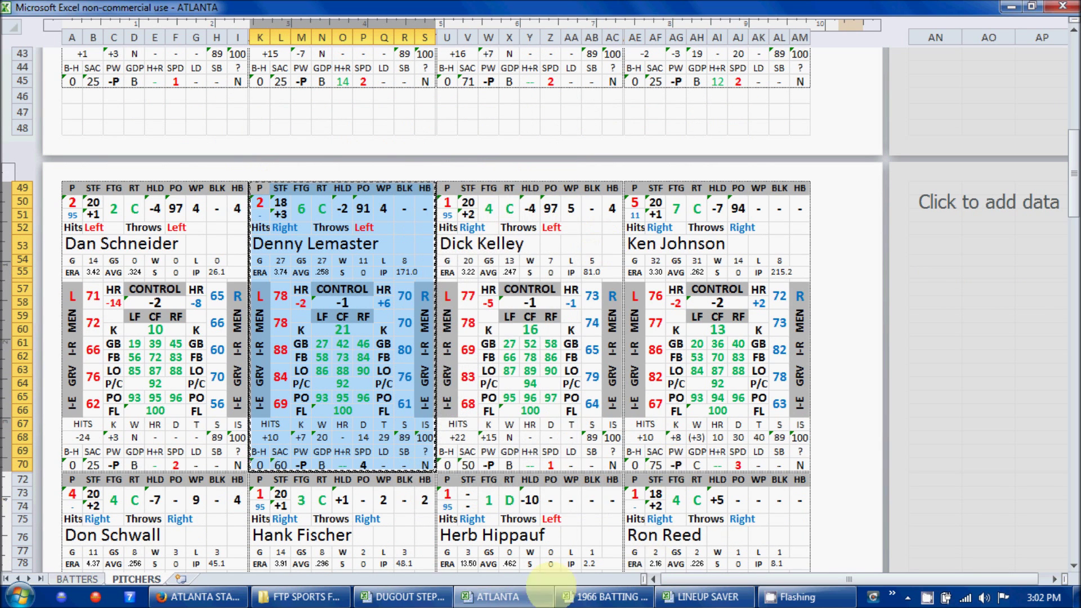
Paste the Lemaster card into the Dugout Steps helper's PITCHER box
{"action": "left_click", "coordinate": [402, 596]}
{"action": "left_click", "coordinate": [769, 238]}
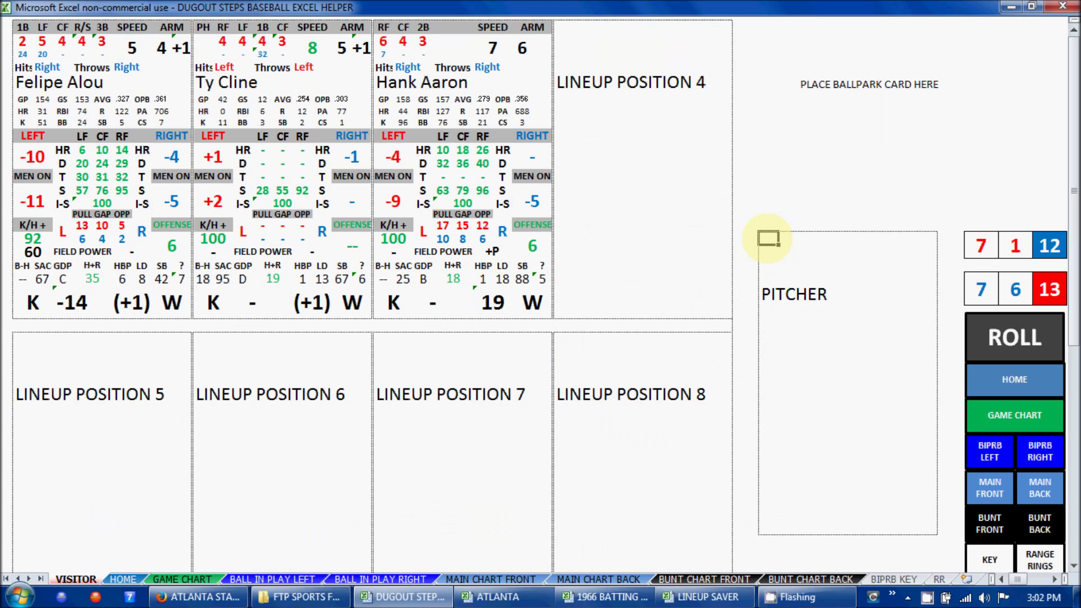
{"action": "right_click", "coordinate": [769, 239]}
{"action": "left_click", "coordinate": [792, 302]}
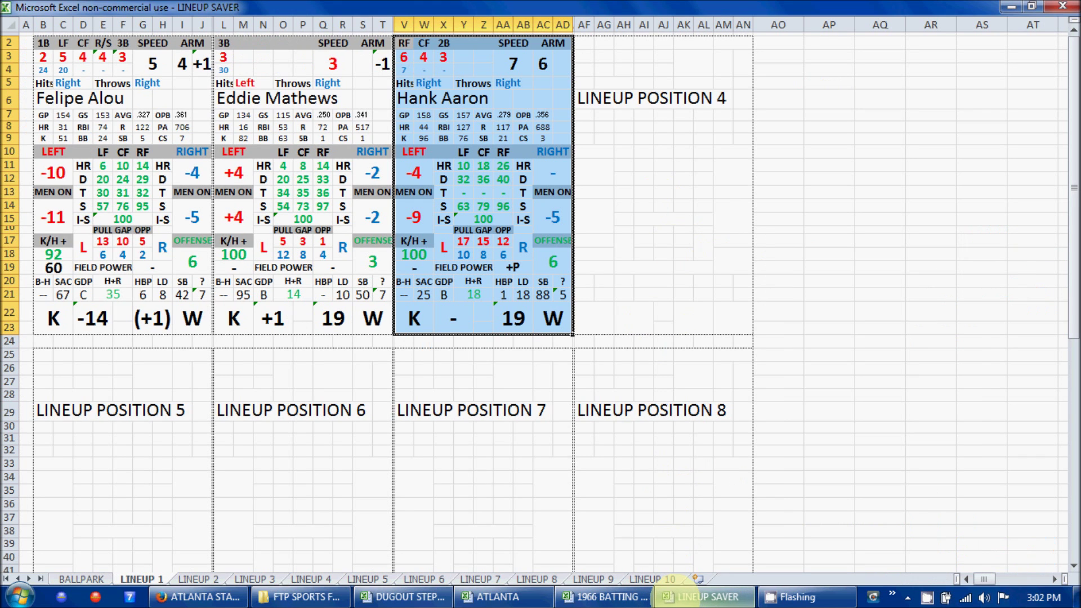
Copy the saved lineup block B2:AN69 in LINEUP SAVER
{"action": "left_click", "coordinate": [462, 428]}
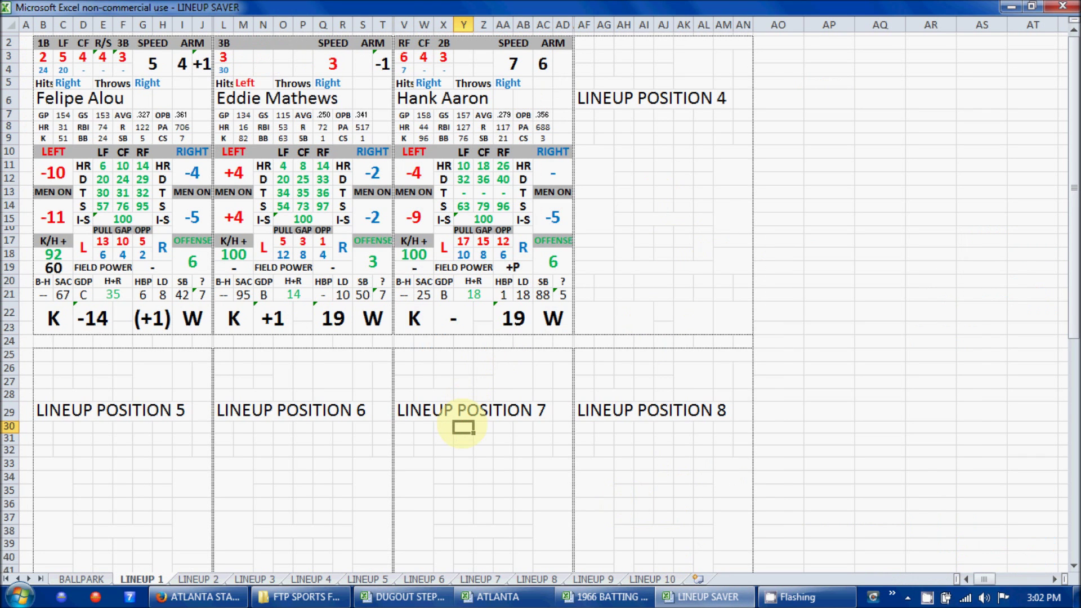
{"action": "left_click_drag", "start_coordinate": [45, 44], "coordinate": [732, 489]}
{"action": "right_click", "coordinate": [732, 489]}
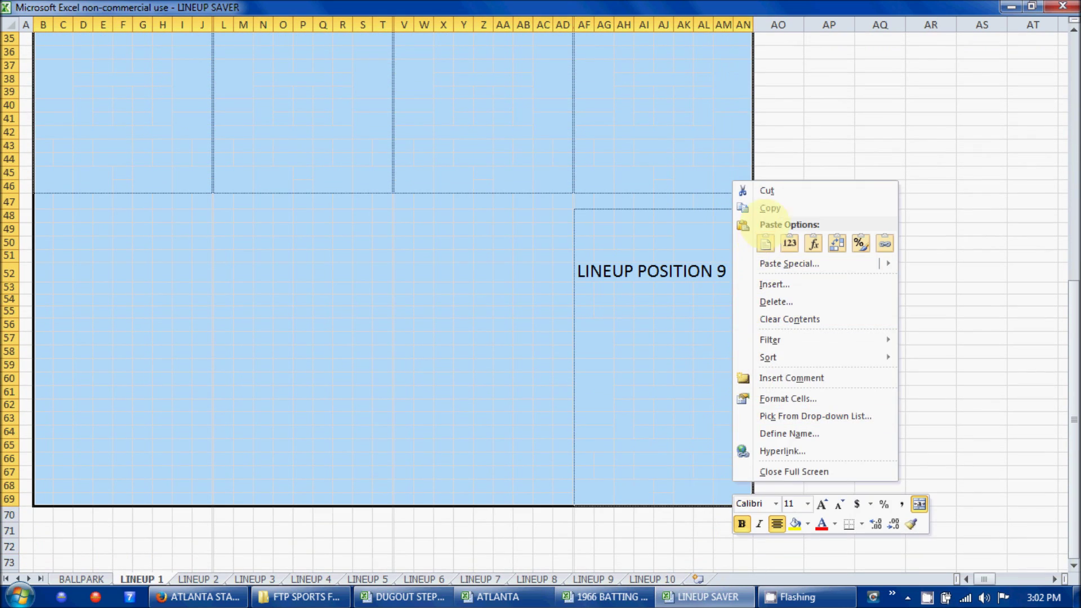
{"action": "left_click", "coordinate": [770, 208]}
Paste the saved lineup at the helper's top-left cell, then open the 1966 BALLPARKS workbook
{"action": "left_click", "coordinate": [402, 597]}
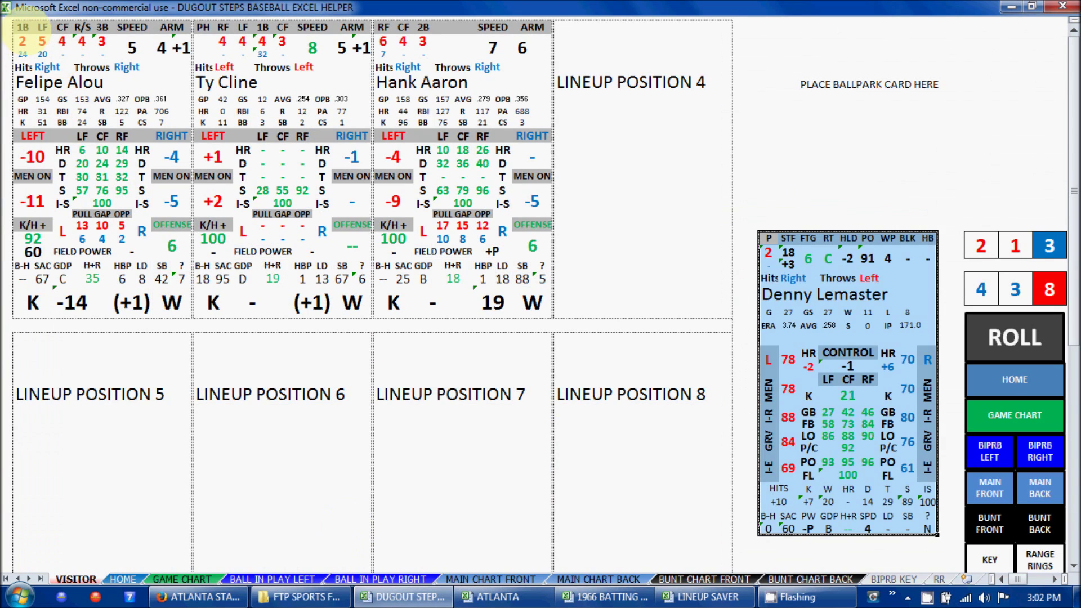
{"action": "left_click", "coordinate": [27, 29]}
{"action": "right_click", "coordinate": [41, 32]}
{"action": "left_click", "coordinate": [59, 92]}
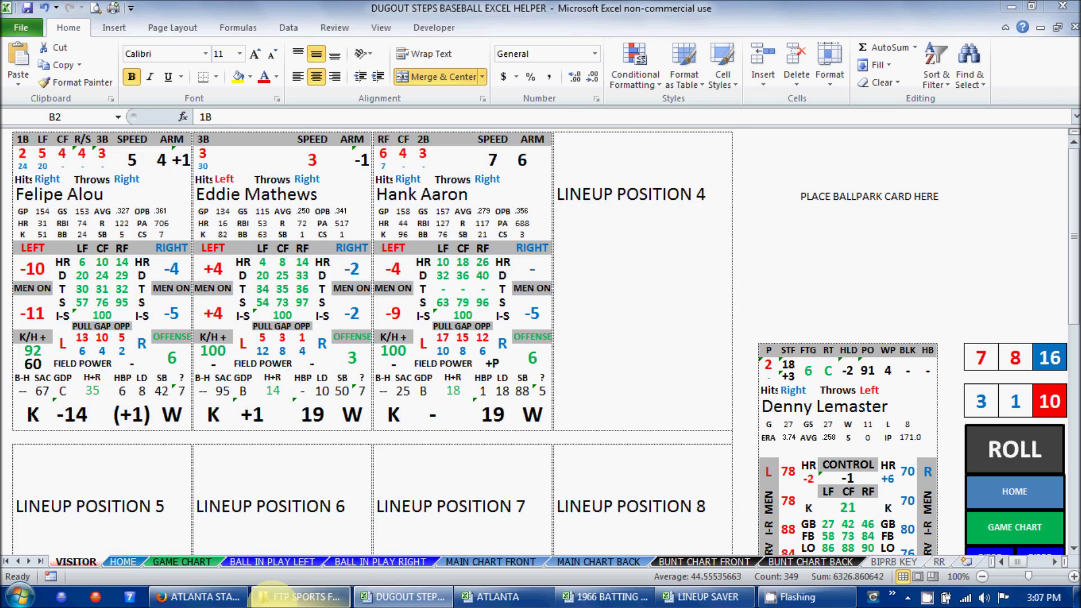
{"action": "left_click", "coordinate": [298, 597]}
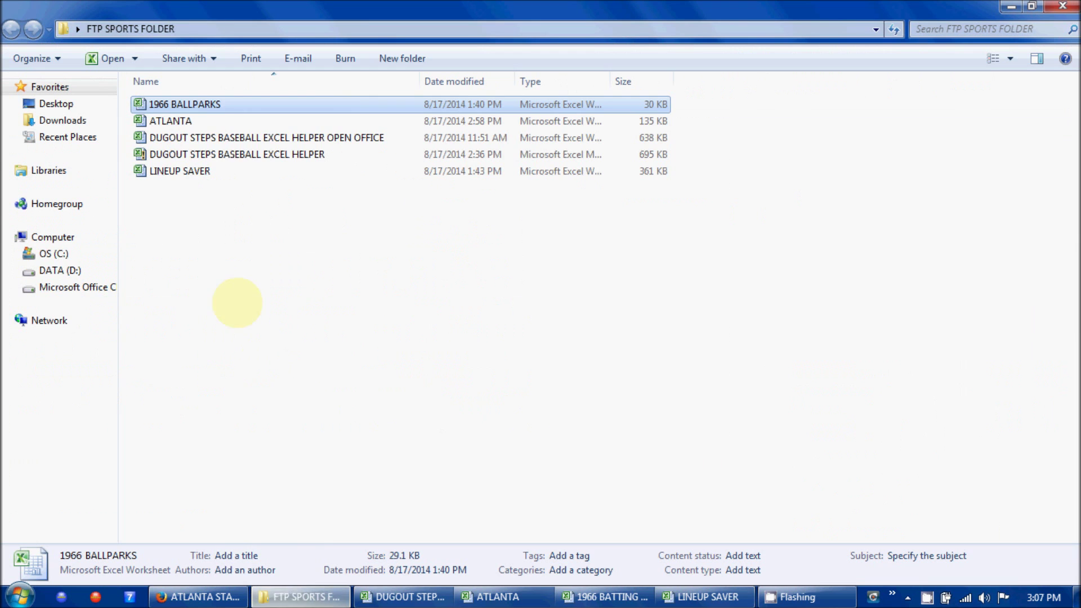
{"action": "double_click", "coordinate": [239, 104]}
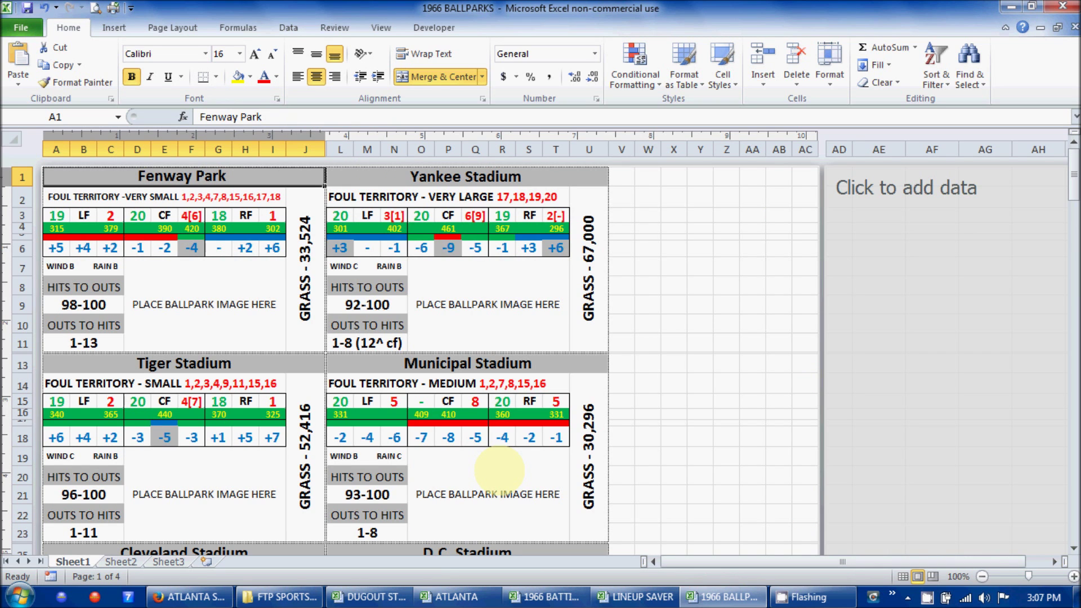
Scroll to the Atlanta Stadium card and turn off Gridlines and Headings in the View tab
{"action": "scroll", "coordinate": [499, 470], "scroll_direction": "down", "scroll_amount": 11}
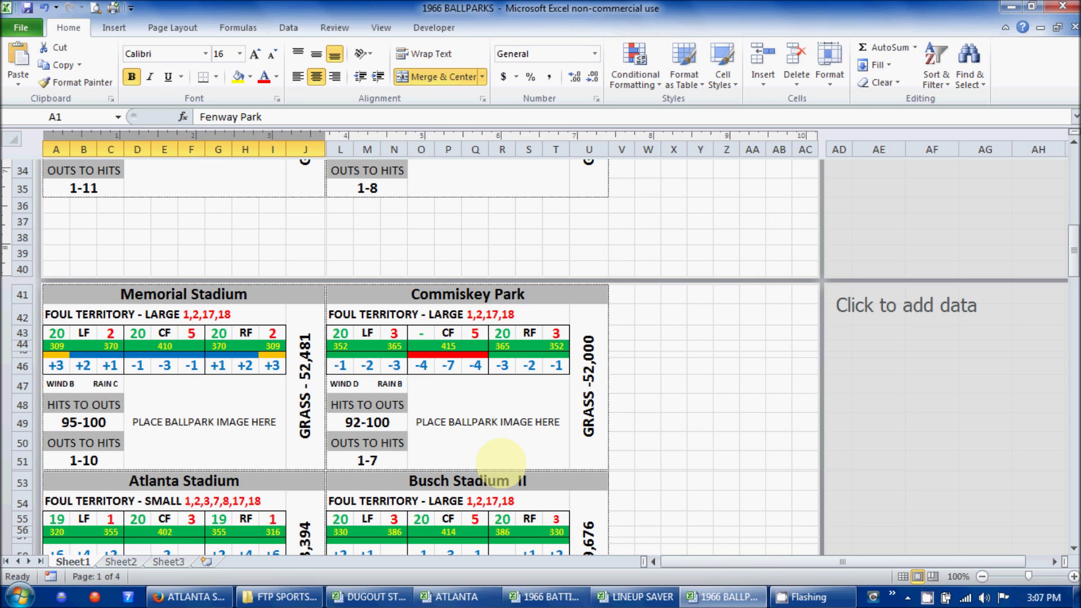
{"action": "scroll", "coordinate": [500, 463], "scroll_direction": "down", "scroll_amount": 4}
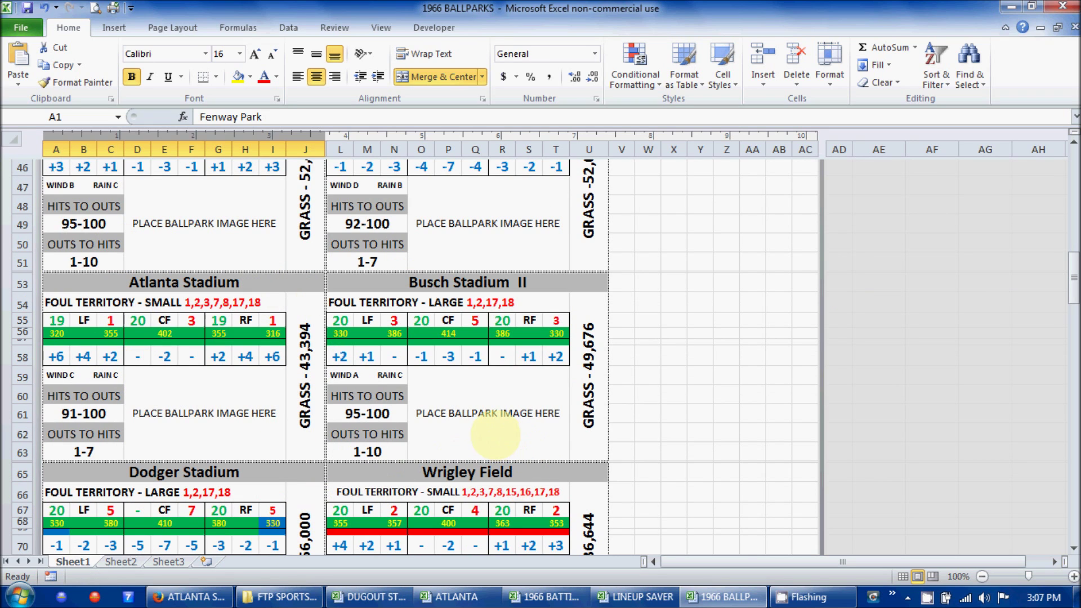
{"action": "left_click", "coordinate": [381, 27]}
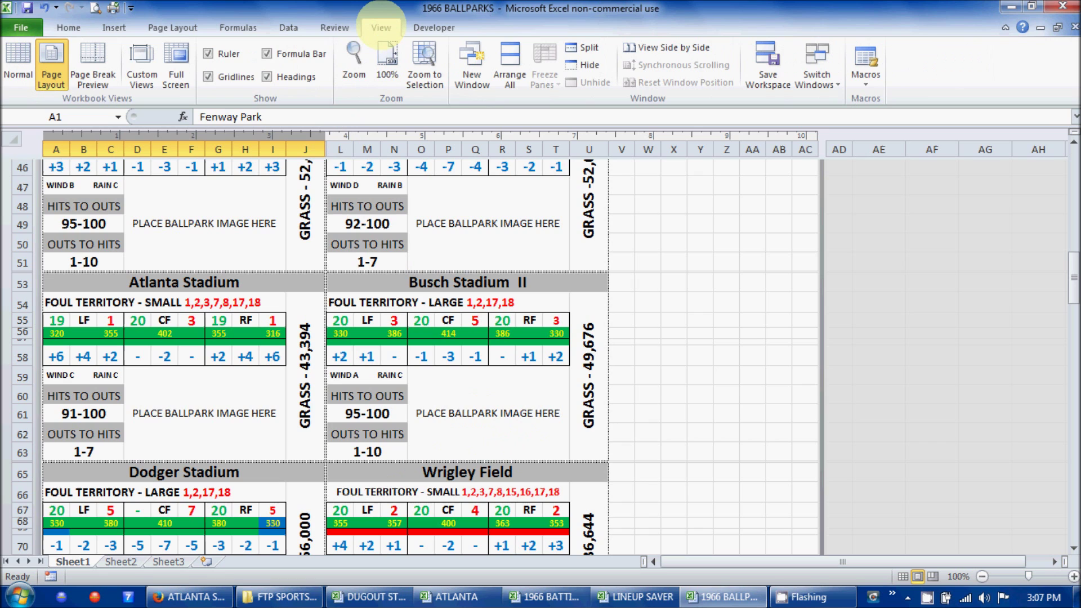
{"action": "left_click", "coordinate": [234, 76]}
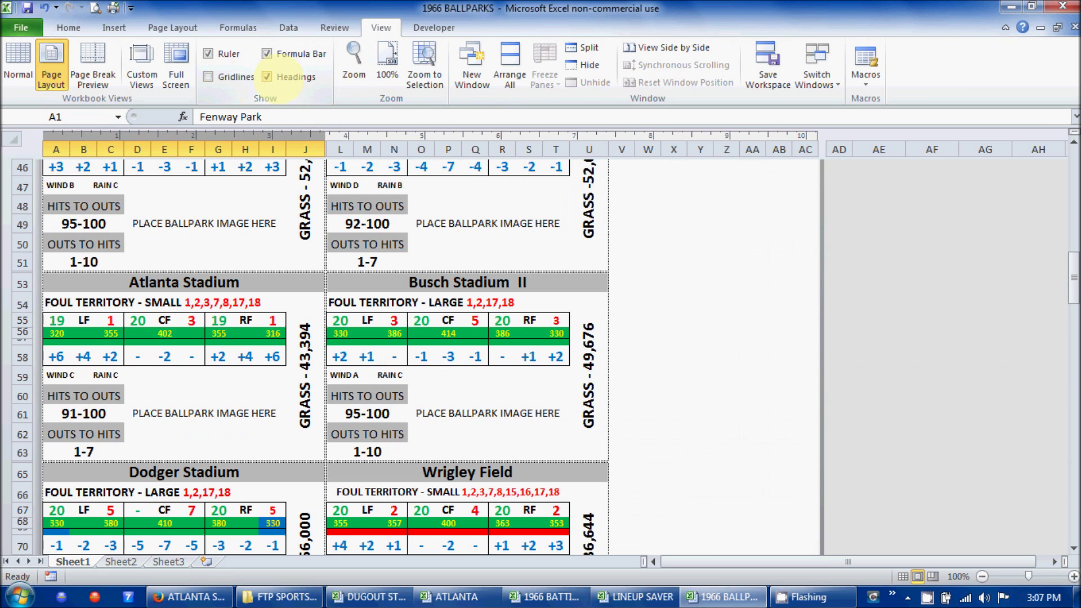
{"action": "left_click", "coordinate": [281, 77]}
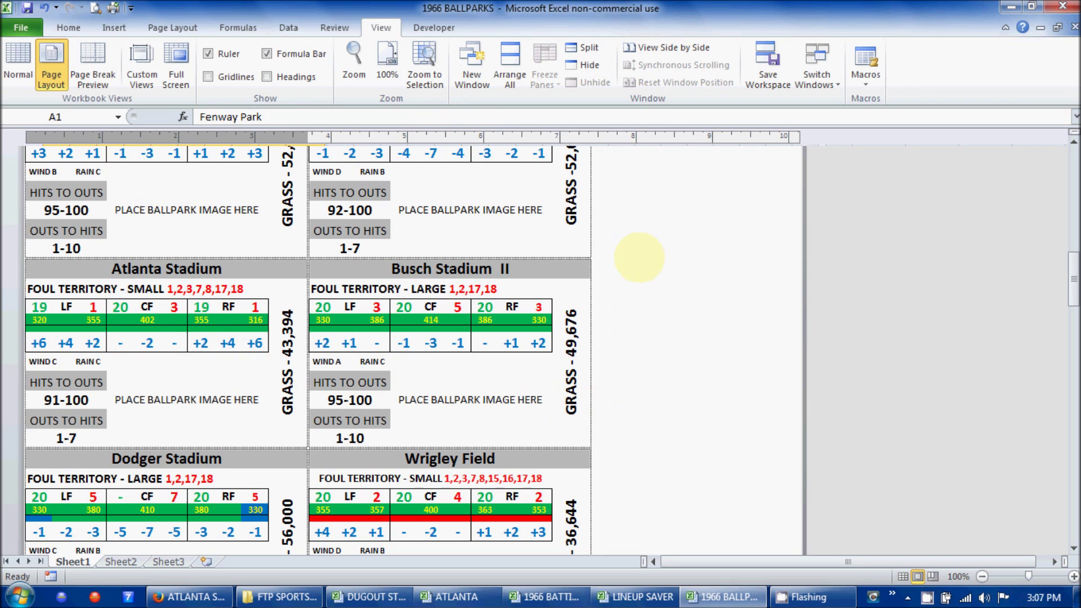
{"action": "left_click", "coordinate": [635, 248]}
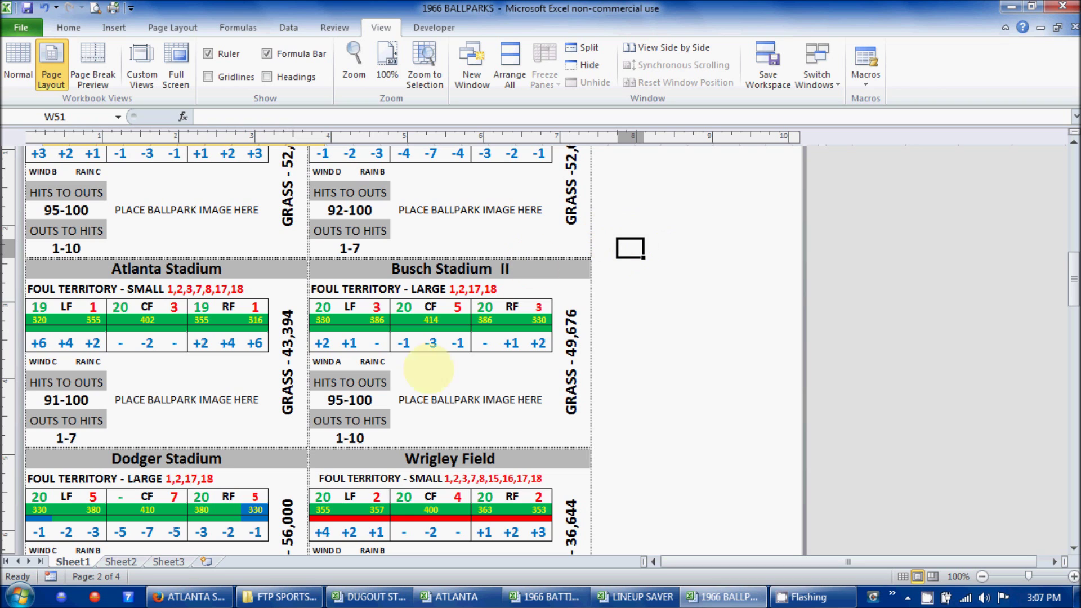
Paste the screen capture as a picture on the empty Sheet3 and scroll back to row 1
{"action": "left_click", "coordinate": [168, 561]}
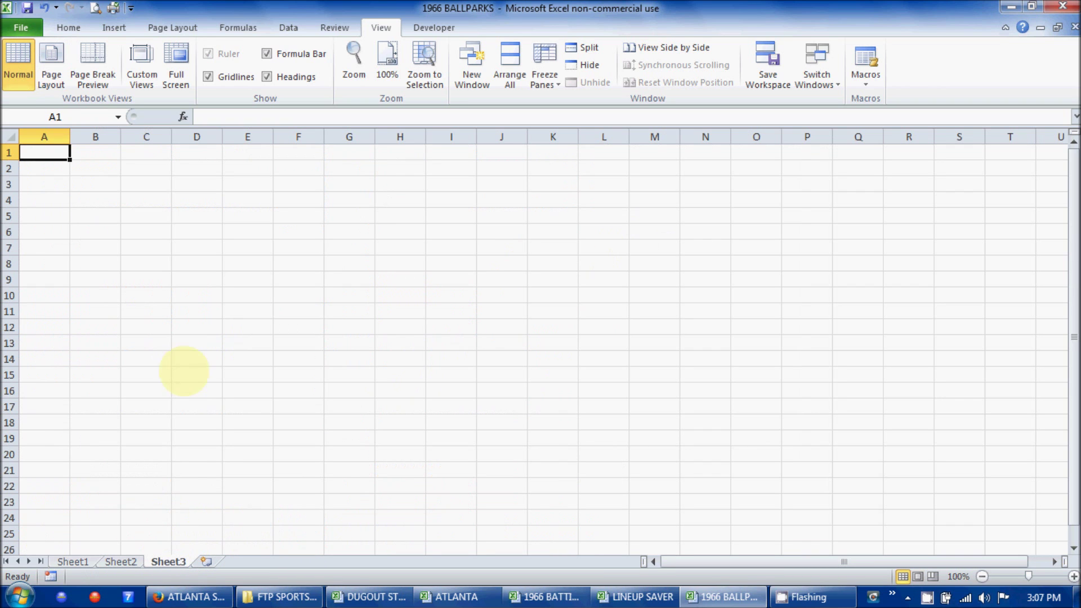
{"action": "right_click", "coordinate": [45, 151]}
{"action": "left_click", "coordinate": [80, 214]}
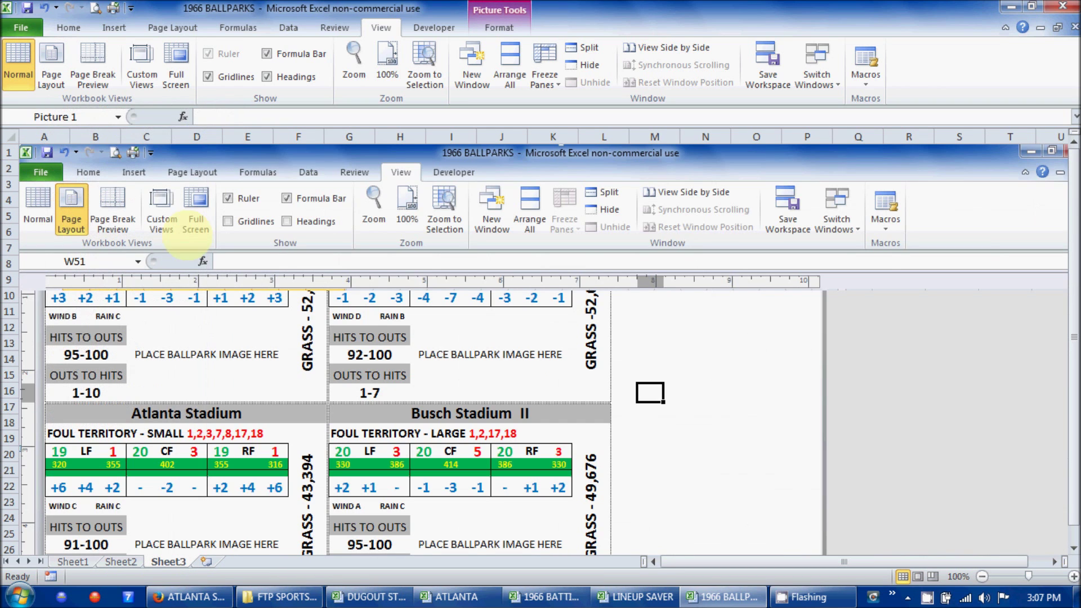
{"action": "scroll", "coordinate": [728, 472], "scroll_direction": "down", "scroll_amount": 4}
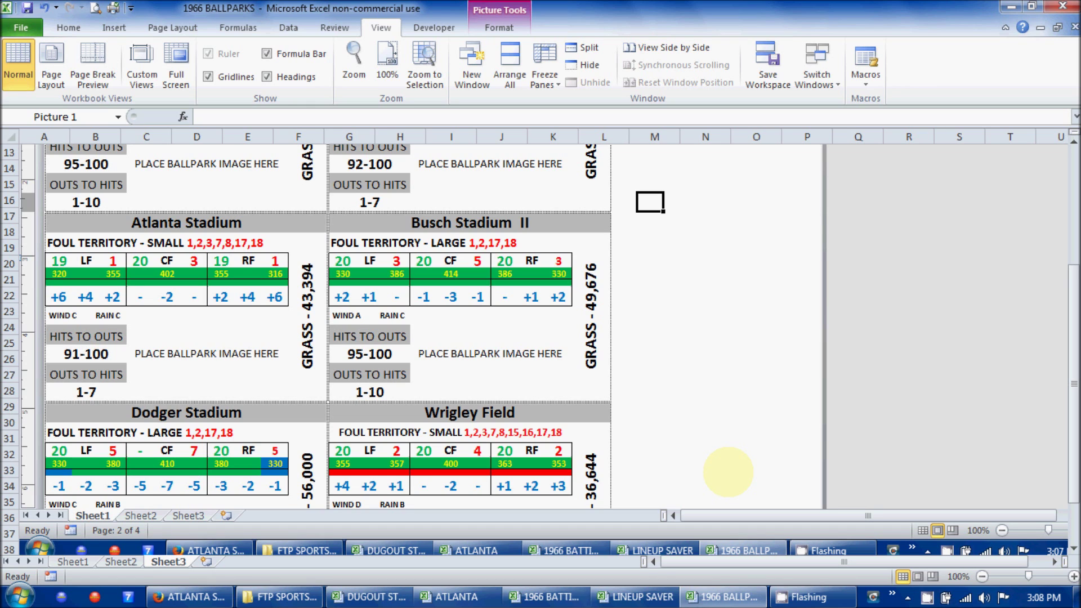
{"action": "scroll", "coordinate": [621, 415], "scroll_direction": "up", "scroll_amount": 4}
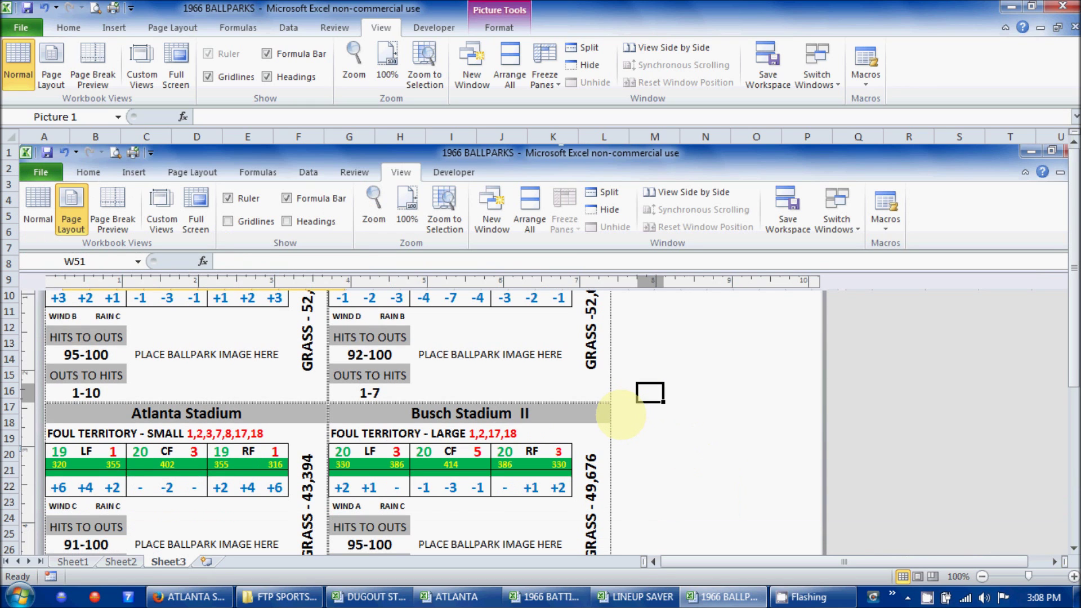
Crop the screenshot's top, left, bottom and right edges down to the Atlanta Stadium card
{"action": "double_click", "coordinate": [553, 462]}
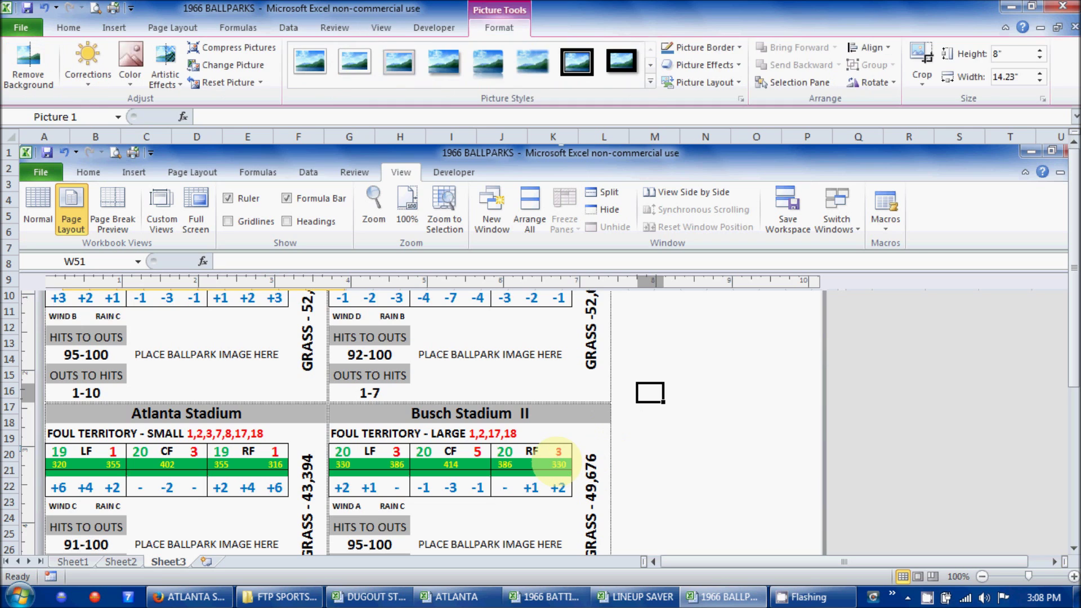
{"action": "left_click", "coordinate": [920, 61]}
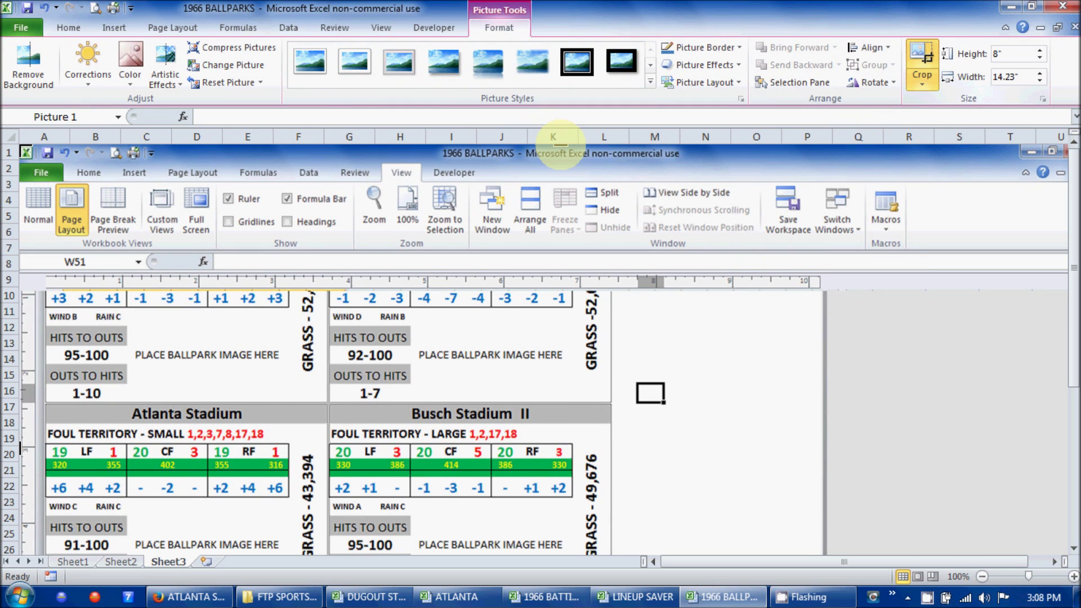
{"action": "left_click_drag", "start_coordinate": [559, 155], "coordinate": [559, 160]}
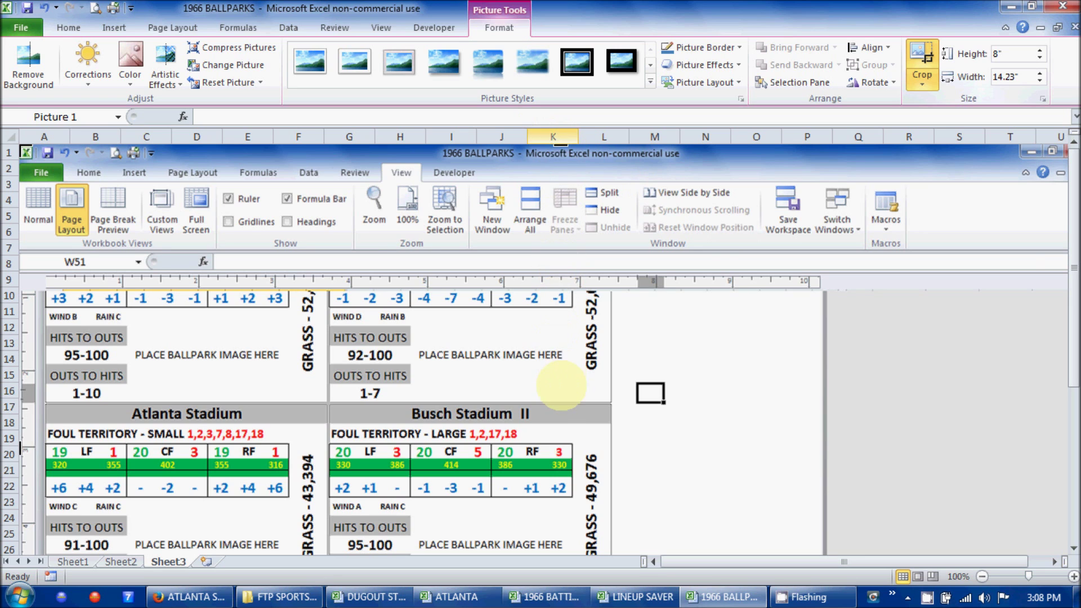
{"action": "left_click_drag", "start_coordinate": [561, 393], "coordinate": [560, 405]}
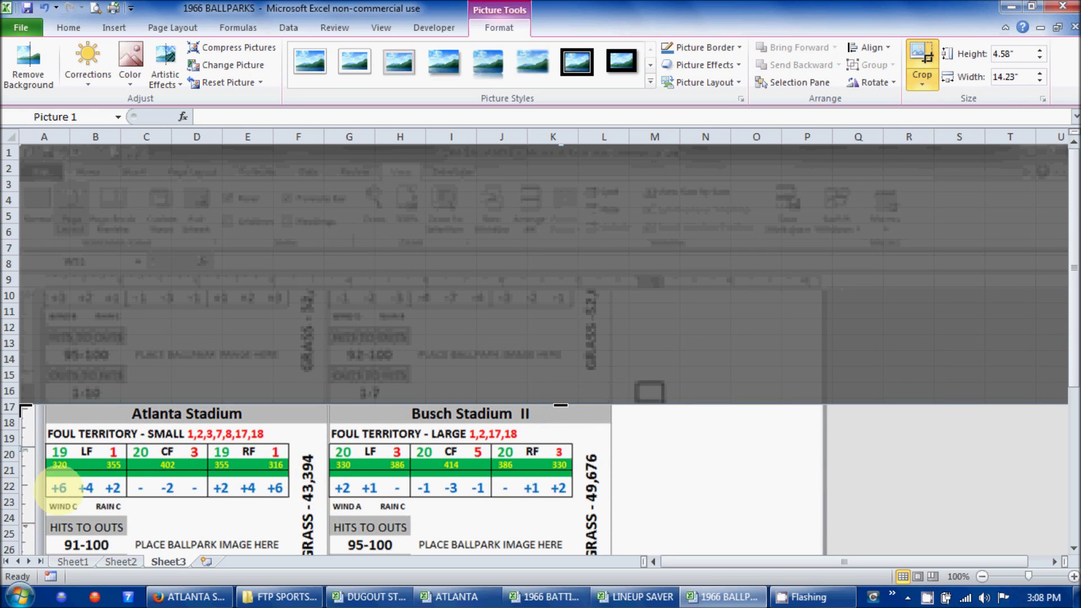
{"action": "scroll", "coordinate": [34, 467], "scroll_direction": "down", "scroll_amount": 3}
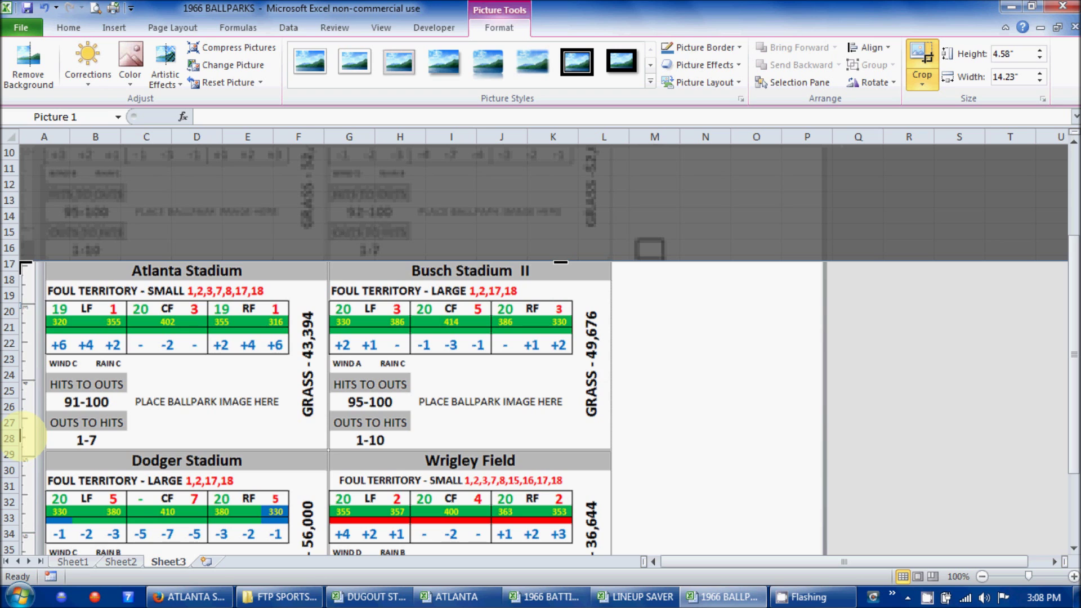
{"action": "left_click_drag", "start_coordinate": [21, 436], "coordinate": [46, 438]}
{"action": "scroll", "coordinate": [390, 439], "scroll_direction": "down", "scroll_amount": 2}
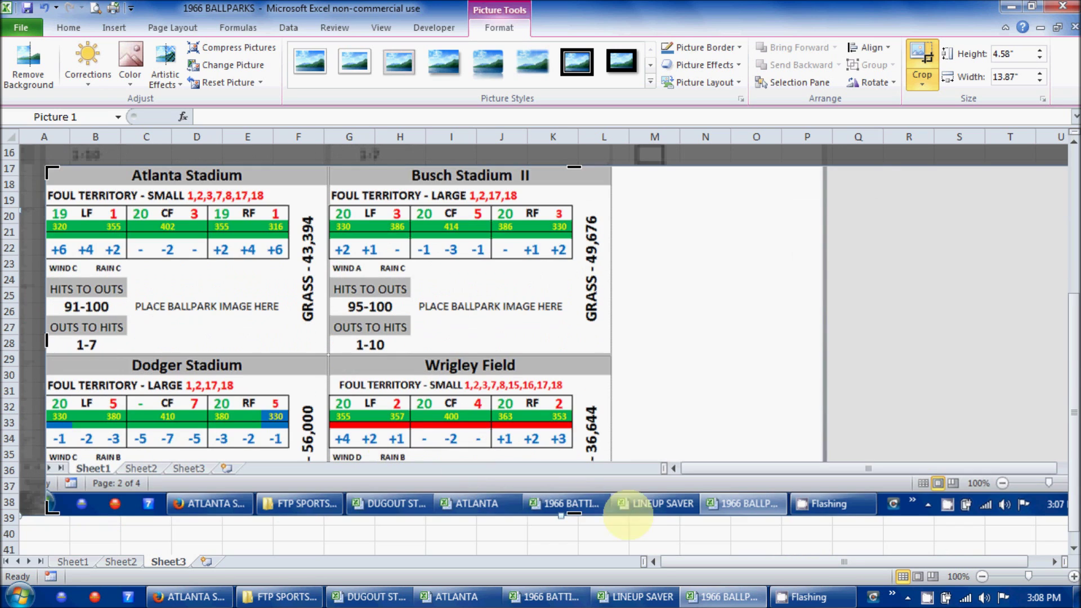
{"action": "left_click_drag", "start_coordinate": [573, 513], "coordinate": [586, 352]}
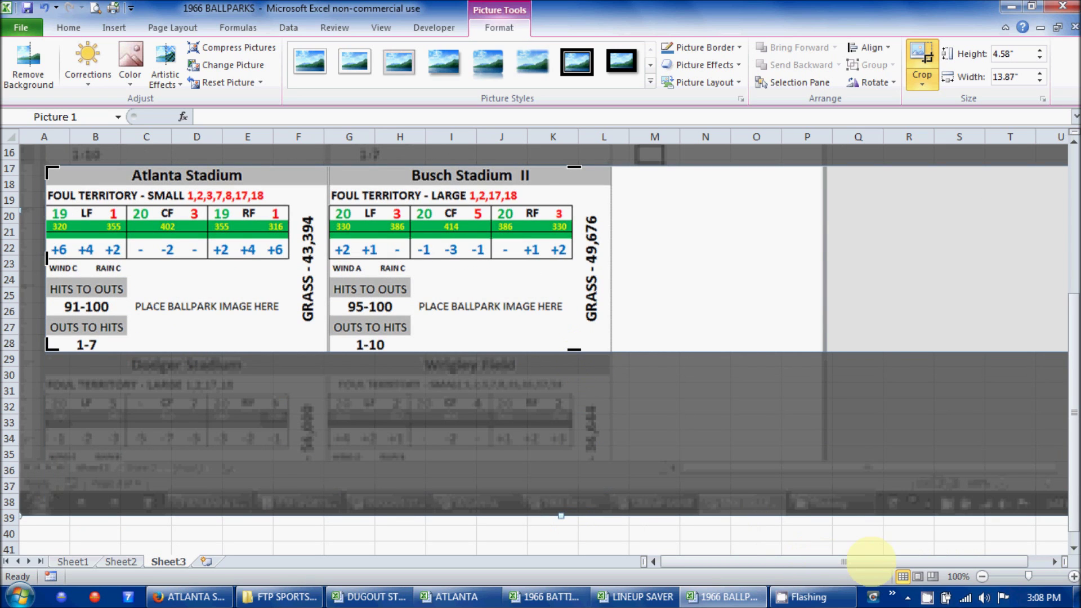
{"action": "left_click_drag", "start_coordinate": [864, 561], "coordinate": [897, 561]}
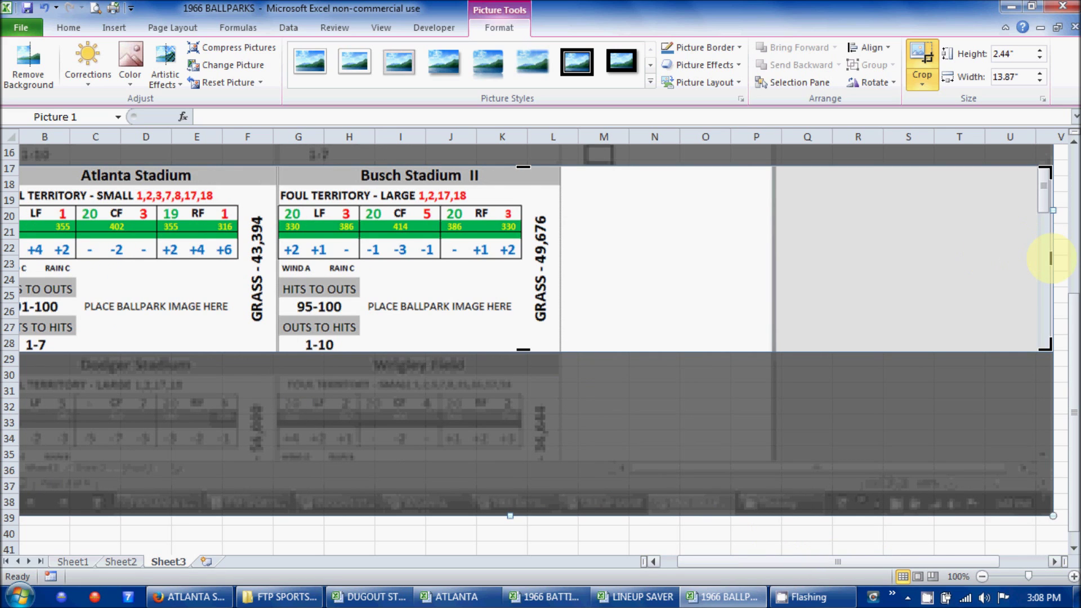
{"action": "left_click_drag", "start_coordinate": [1050, 258], "coordinate": [275, 243]}
Finish the crop and open Format Picture for the cropped card
{"action": "left_click", "coordinate": [419, 547]}
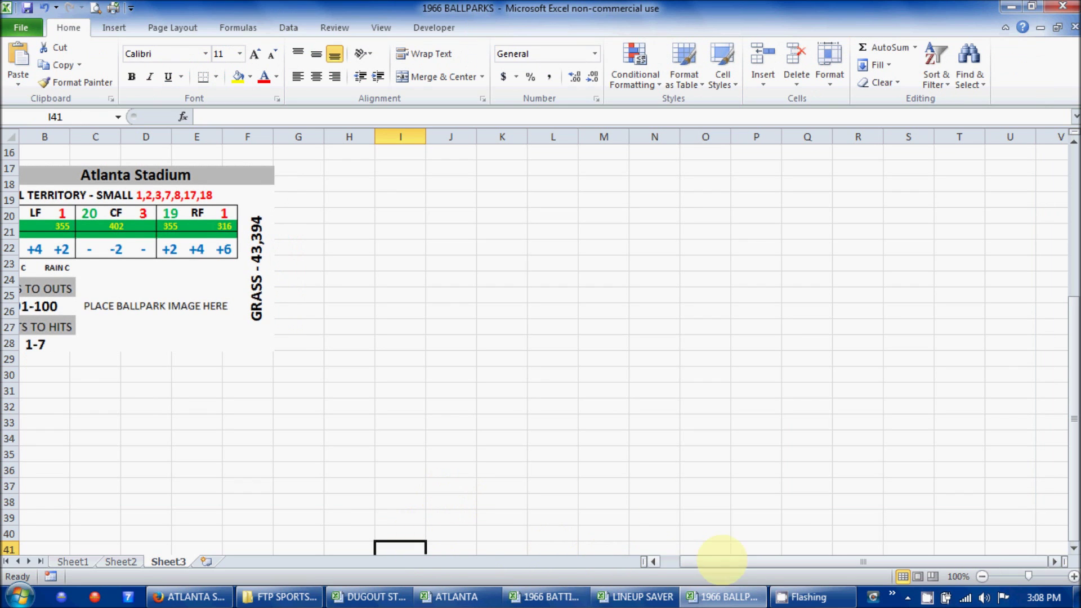
{"action": "left_click_drag", "start_coordinate": [722, 560], "coordinate": [703, 561]}
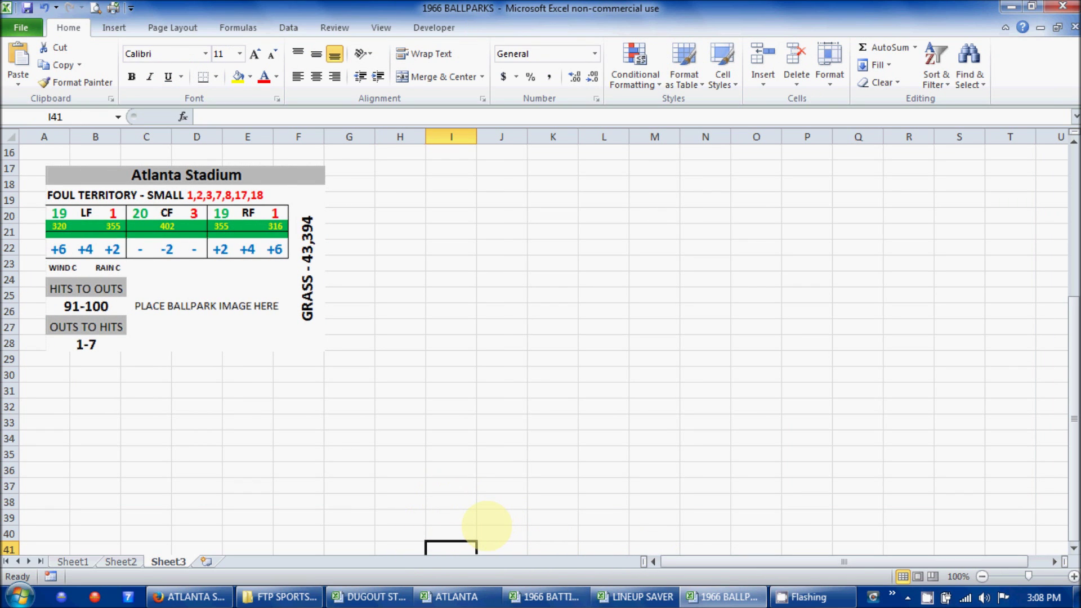
{"action": "right_click", "coordinate": [209, 313]}
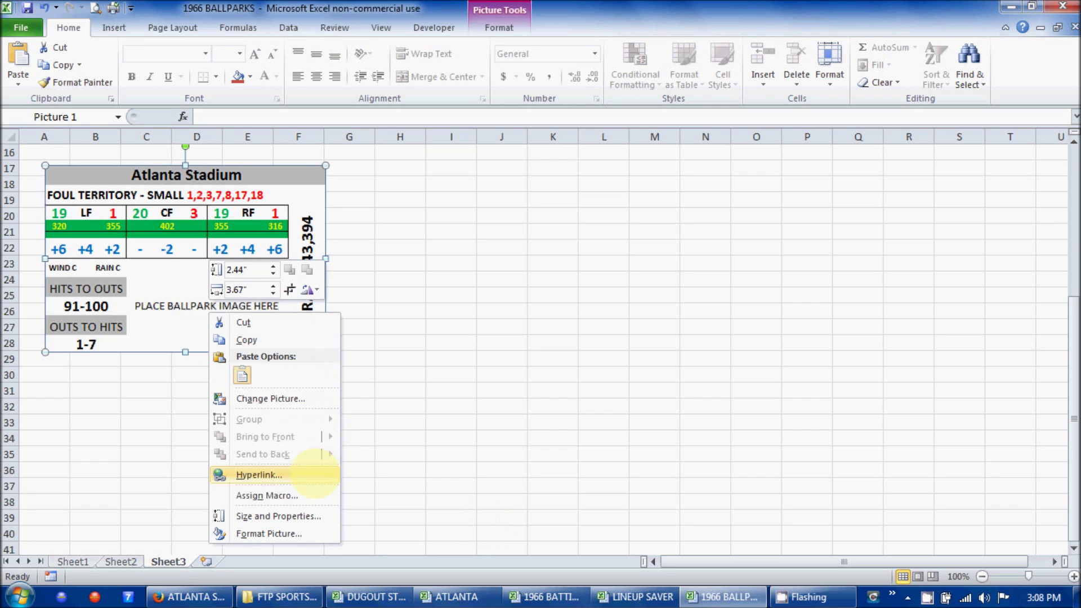
{"action": "left_click", "coordinate": [275, 534]}
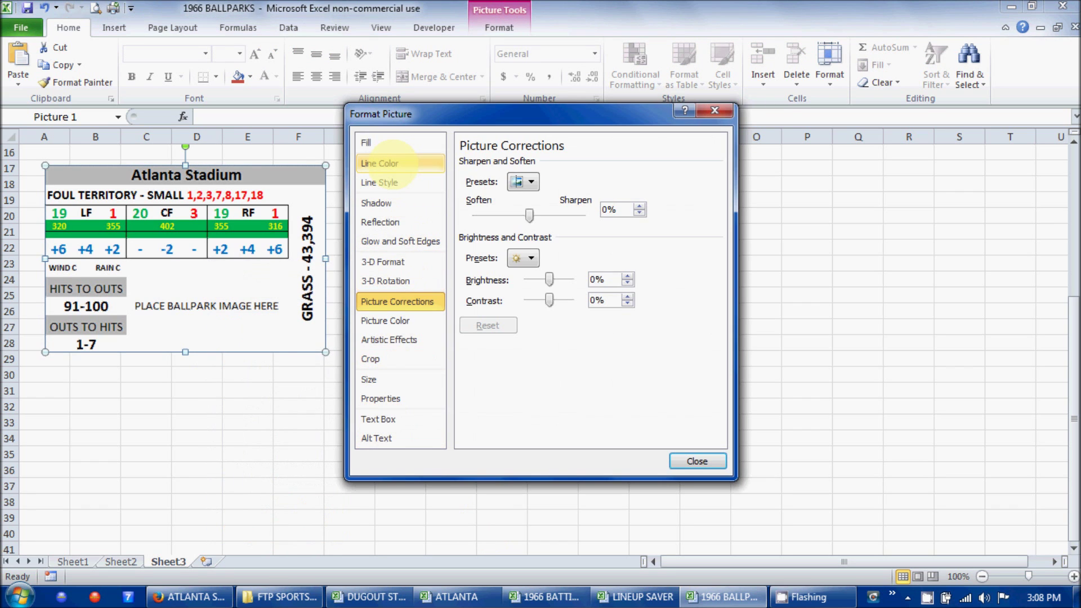
Set the picture's Line Color to a solid black line and close Format Picture
{"action": "left_click", "coordinate": [379, 163]}
{"action": "left_click", "coordinate": [487, 179]}
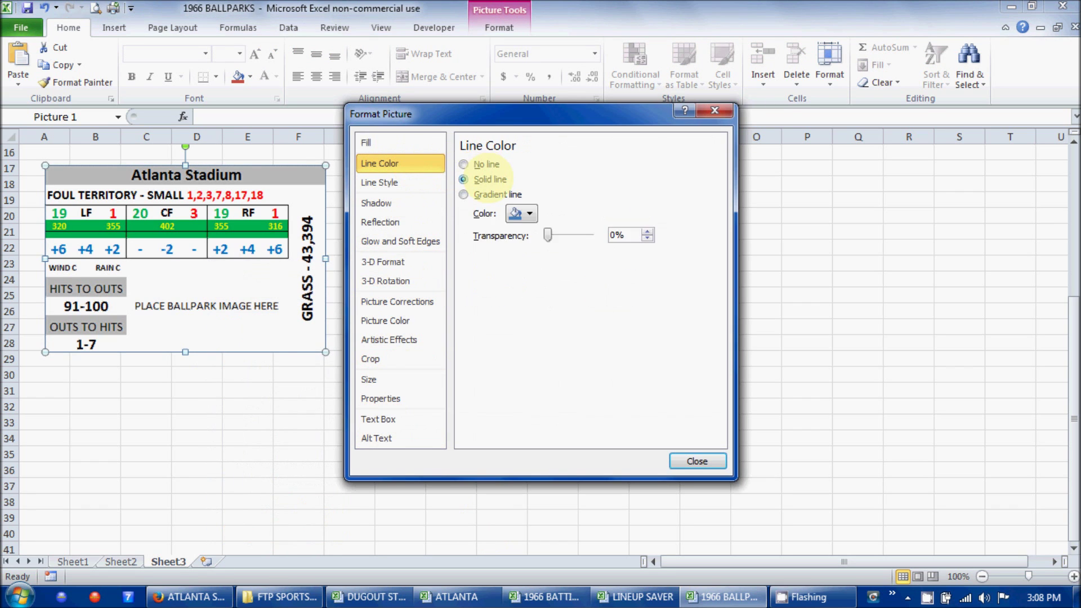
{"action": "left_click", "coordinate": [516, 213]}
{"action": "left_click", "coordinate": [525, 241]}
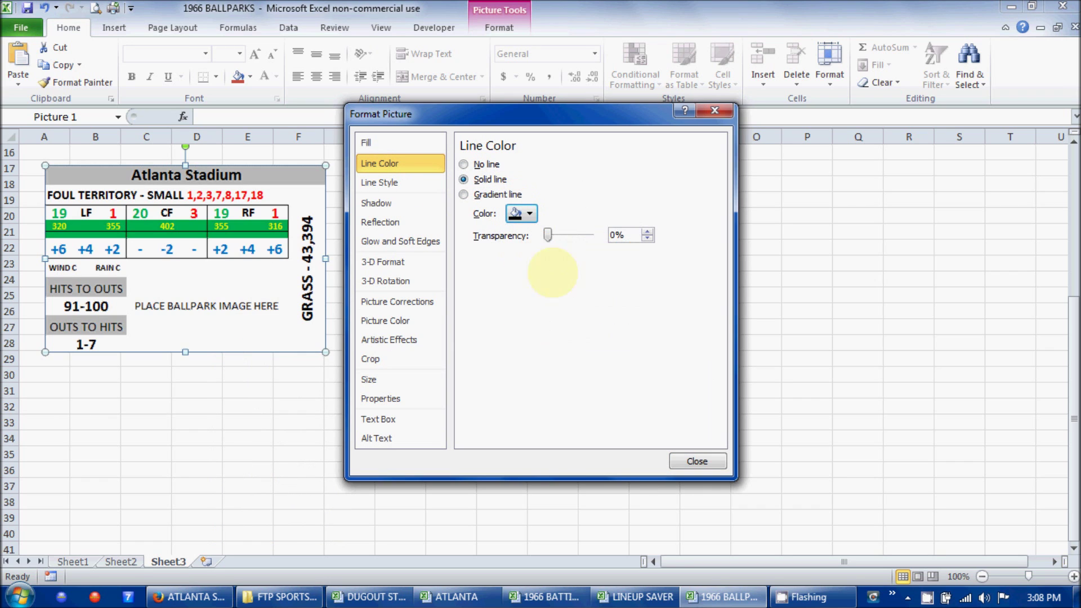
{"action": "left_click", "coordinate": [691, 465]}
{"action": "left_click", "coordinate": [632, 473]}
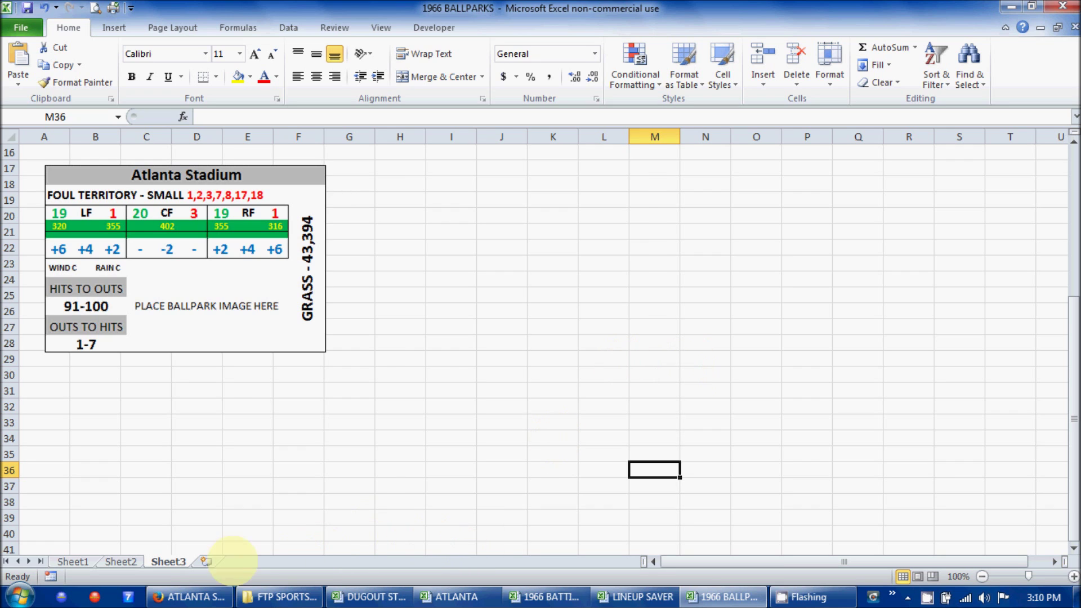
Copy the Atlanta Fulton County Stadium image in Firefox and go back to 1966 BALLPARKS
{"action": "mouse_move", "coordinate": [186, 596]}
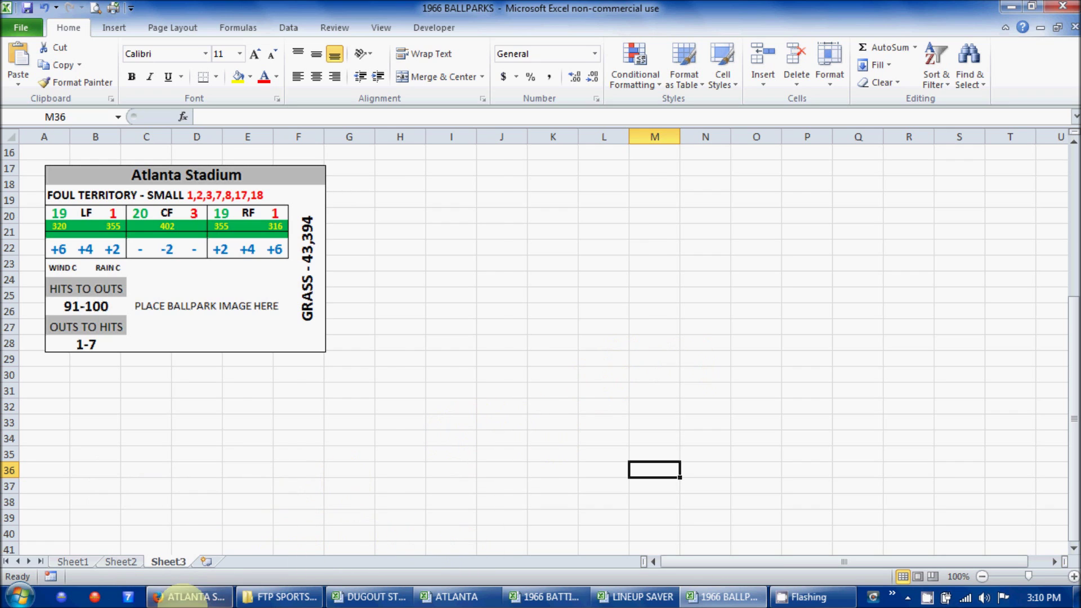
{"action": "left_click", "coordinate": [186, 595]}
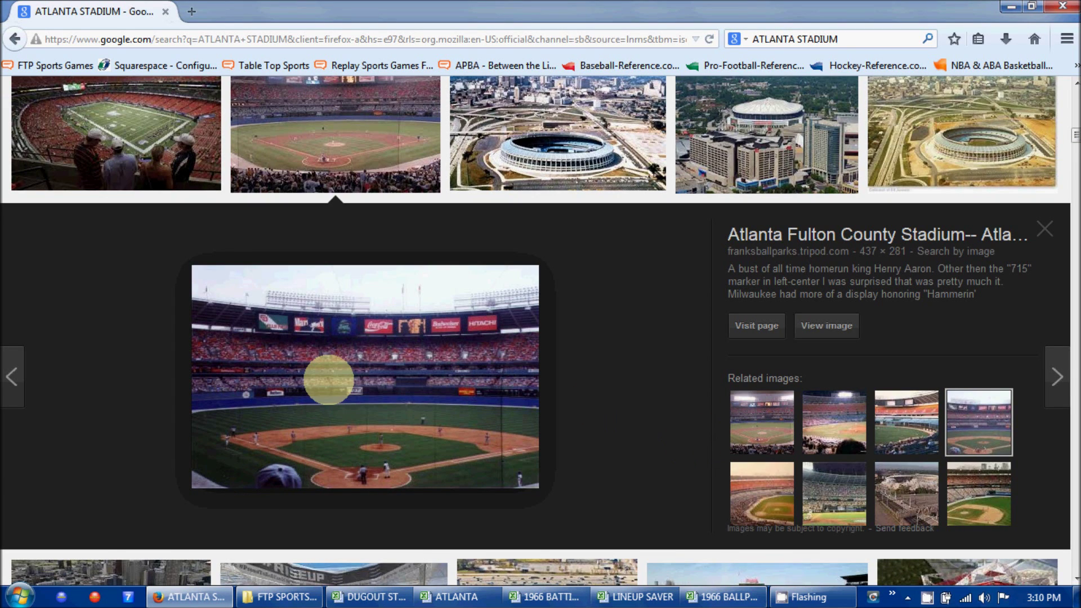
{"action": "right_click", "coordinate": [300, 356]}
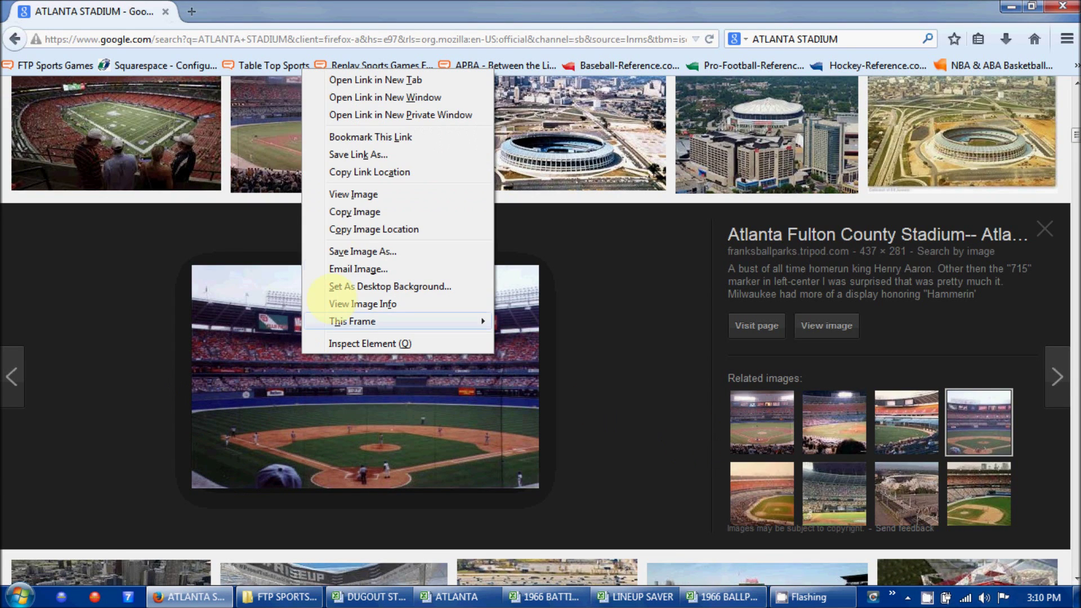
{"action": "left_click", "coordinate": [366, 212]}
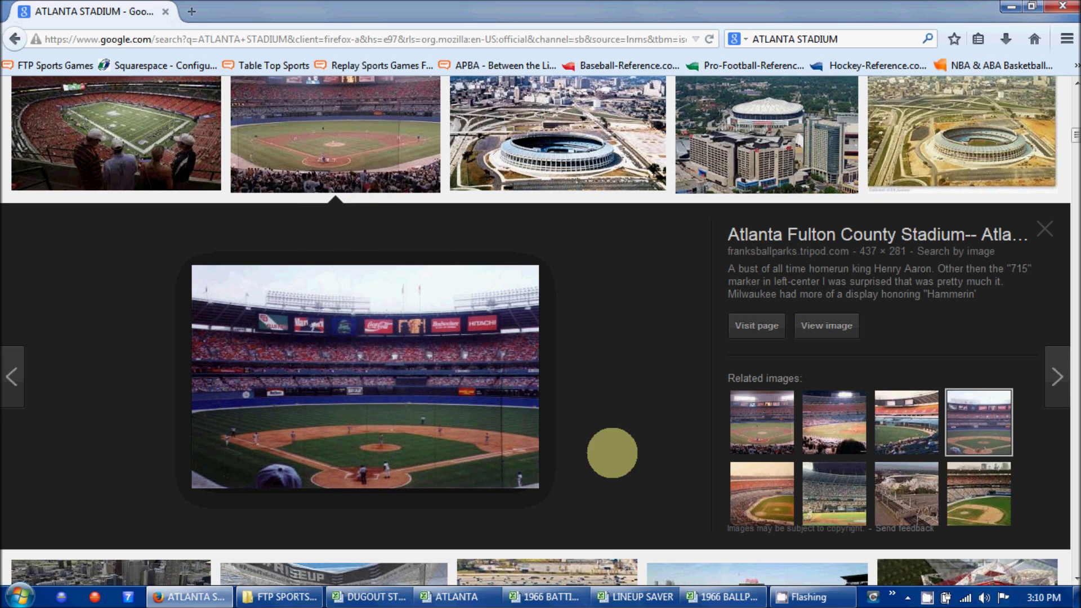
{"action": "left_click", "coordinate": [693, 595]}
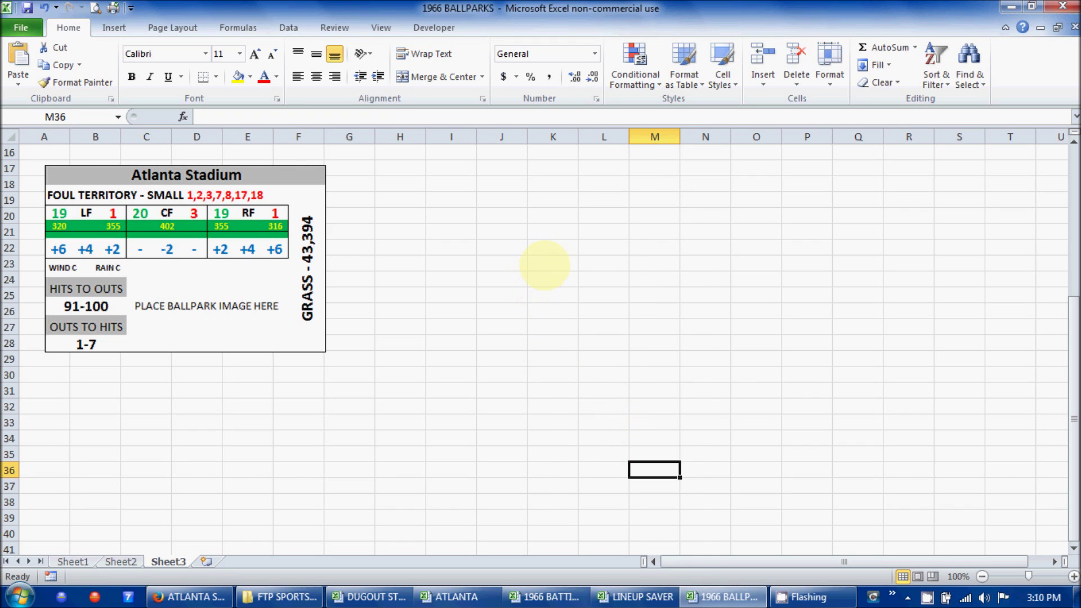
Paste the copied stadium photo onto Sheet3
{"action": "left_click", "coordinate": [549, 263]}
{"action": "right_click", "coordinate": [551, 264]}
{"action": "left_click", "coordinate": [582, 326]}
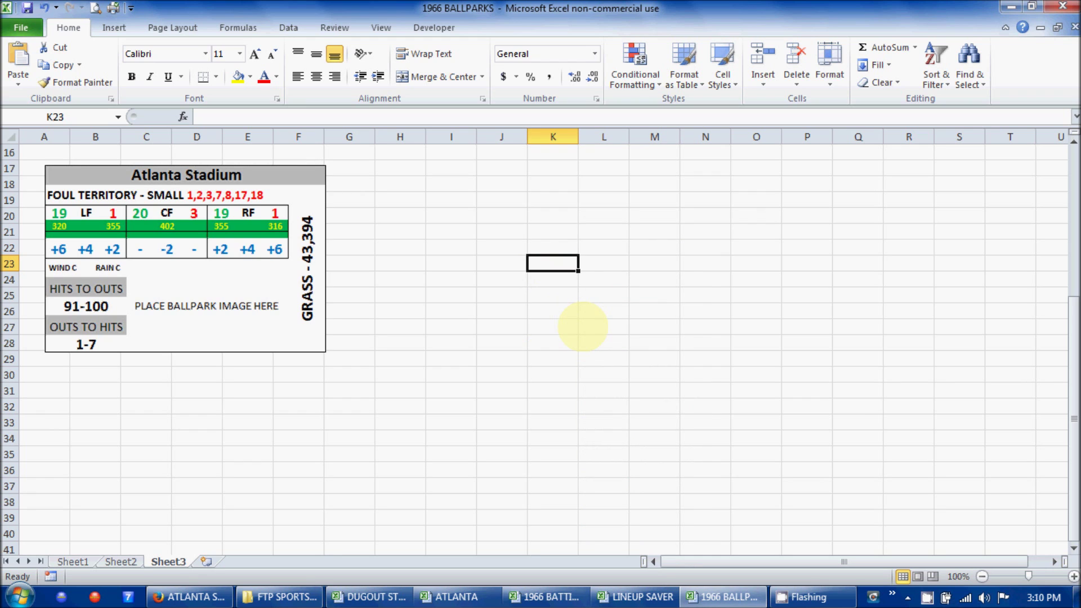
{"action": "left_click", "coordinate": [470, 389]}
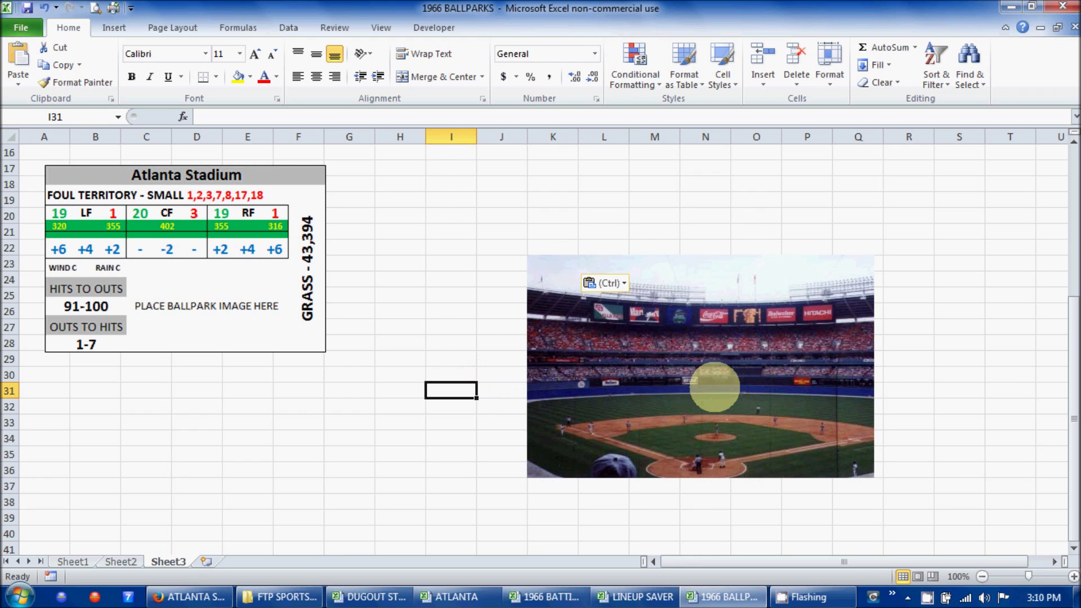
Move the photo onto the Atlanta Stadium card and resize it to end at row 28
{"action": "left_click", "coordinate": [714, 371]}
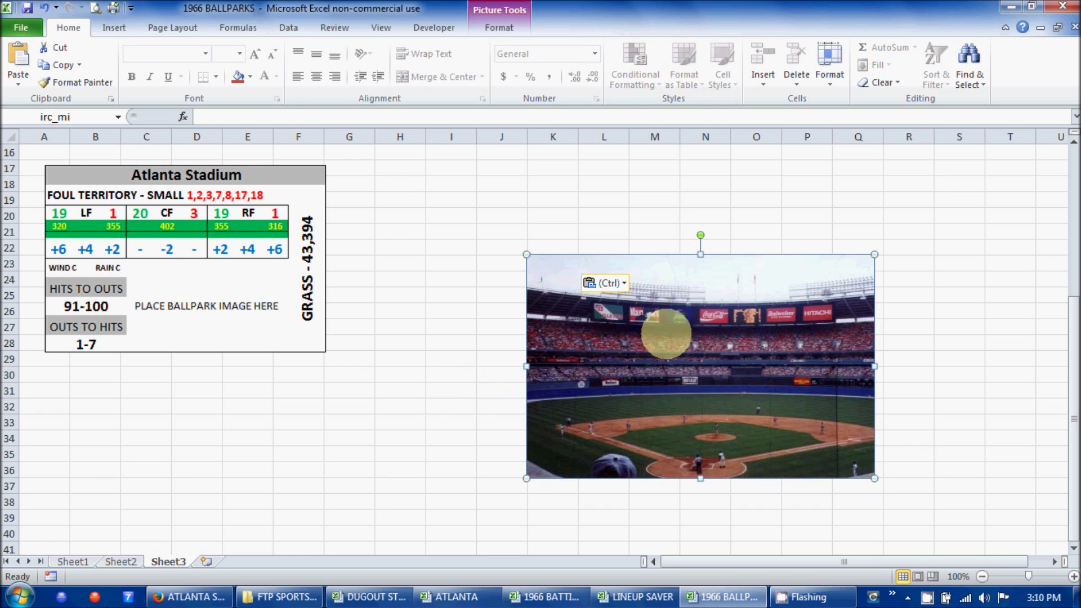
{"action": "left_click_drag", "start_coordinate": [624, 334], "coordinate": [282, 336]}
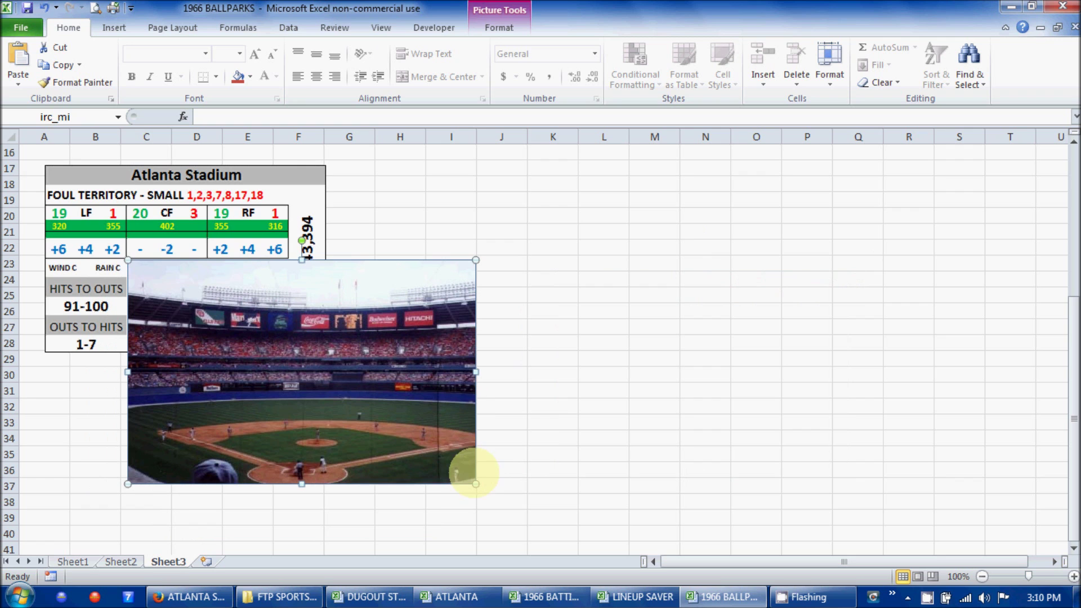
{"action": "left_click_drag", "start_coordinate": [475, 484], "coordinate": [285, 309]}
{"action": "left_click_drag", "start_coordinate": [208, 363], "coordinate": [218, 351]}
{"action": "left_click", "coordinate": [248, 391]}
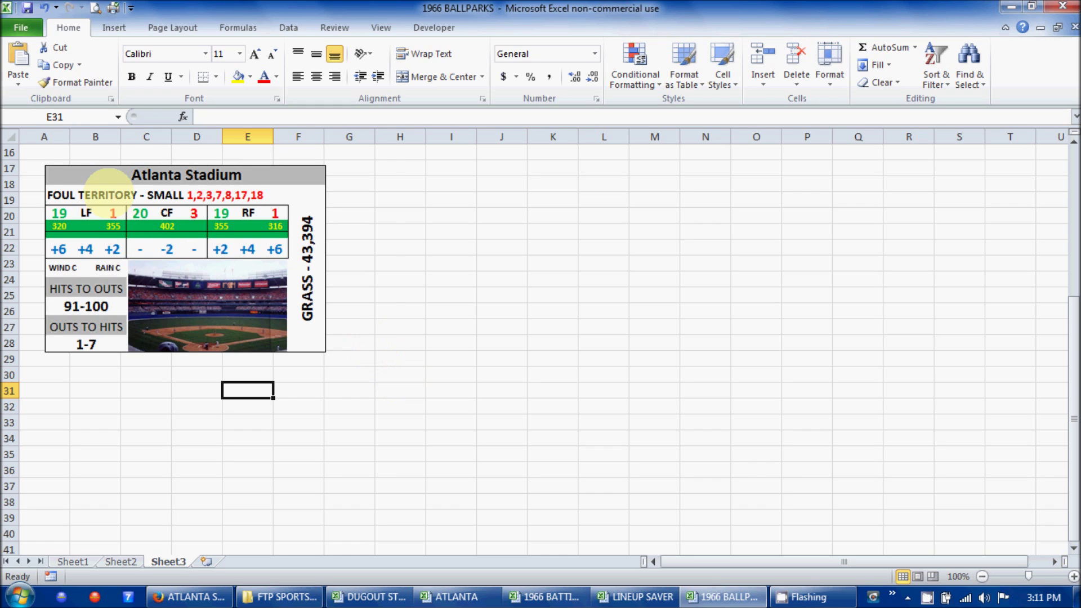
{"action": "left_click", "coordinate": [109, 189]}
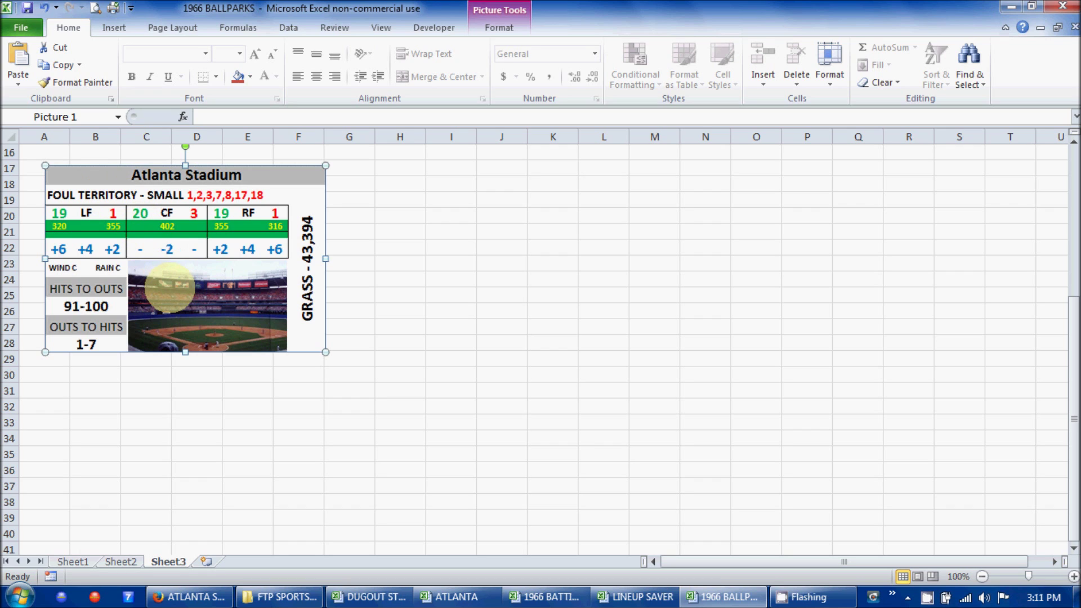
Group the stadium photo with the Atlanta Stadium card and drag the grouped card down to row 20
{"action": "left_click", "coordinate": [169, 287], "text": "ctrl"}
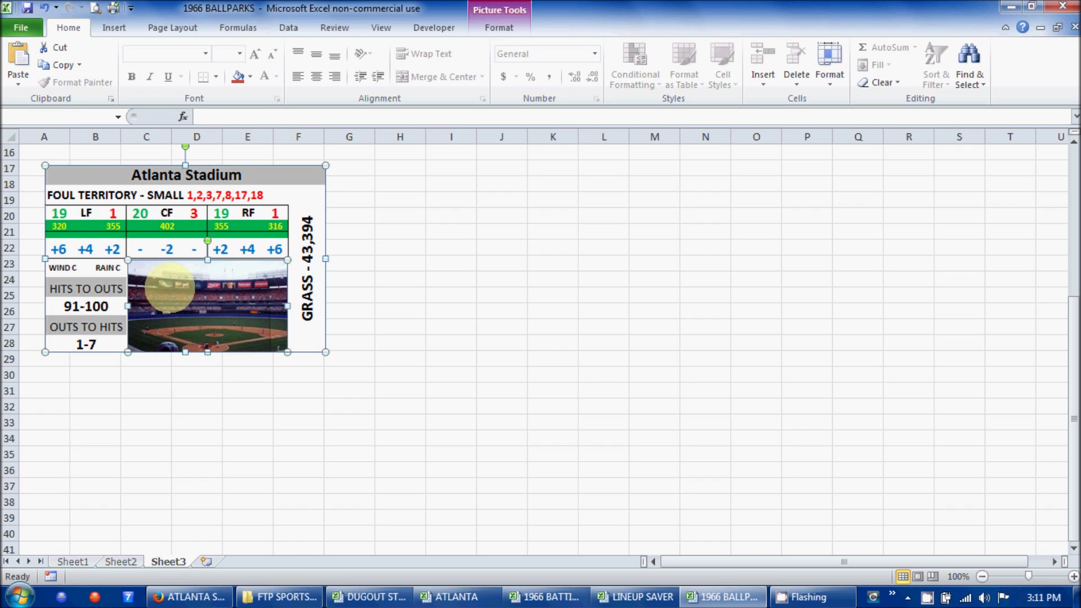
{"action": "right_click", "coordinate": [169, 287]}
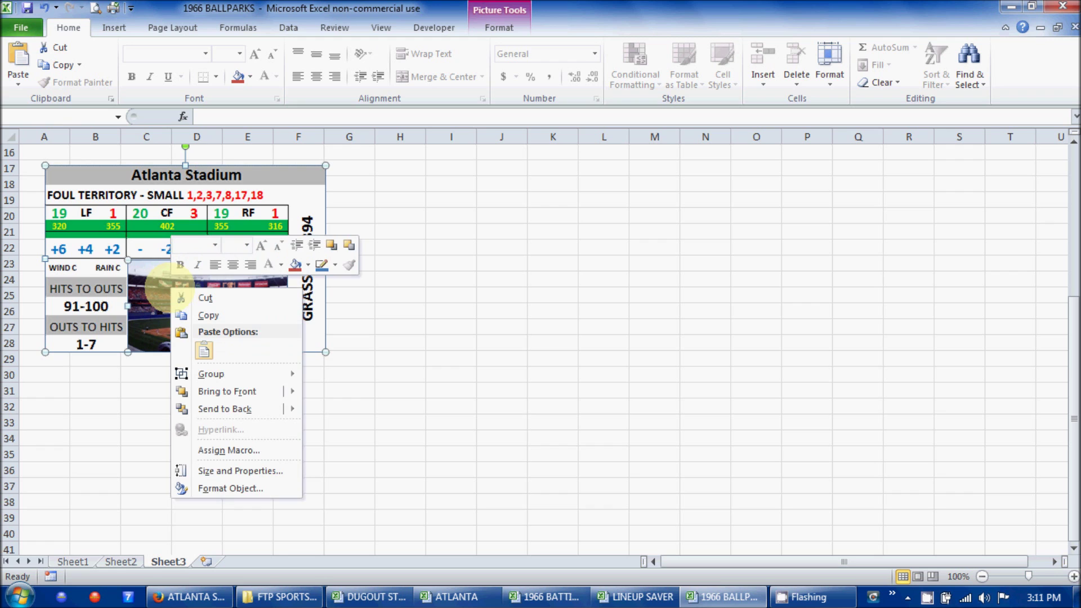
{"action": "mouse_move", "coordinate": [239, 372]}
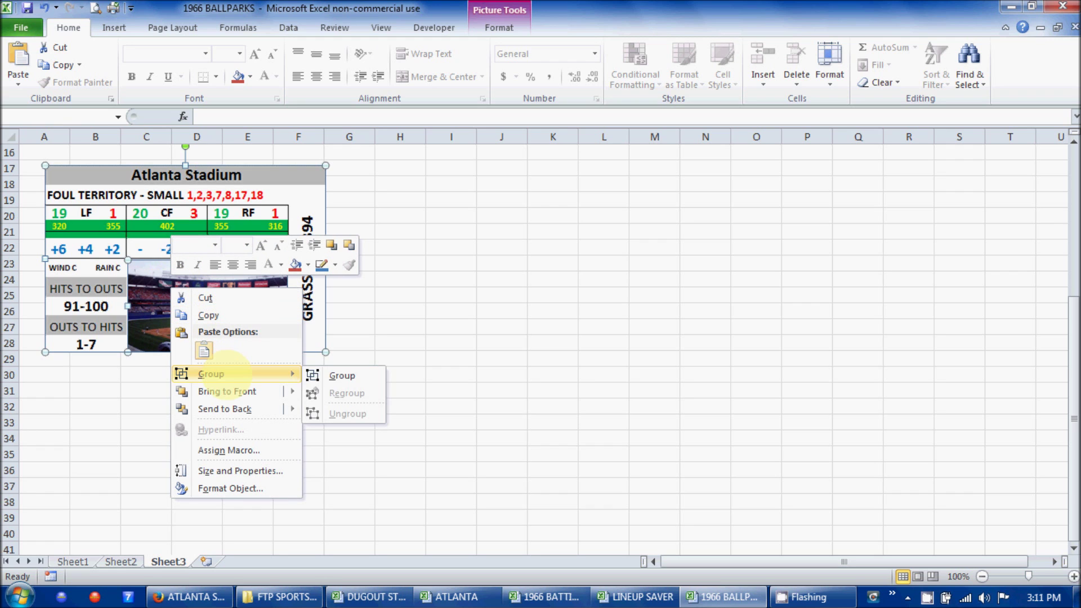
{"action": "left_click", "coordinate": [338, 375]}
{"action": "left_click", "coordinate": [348, 373]}
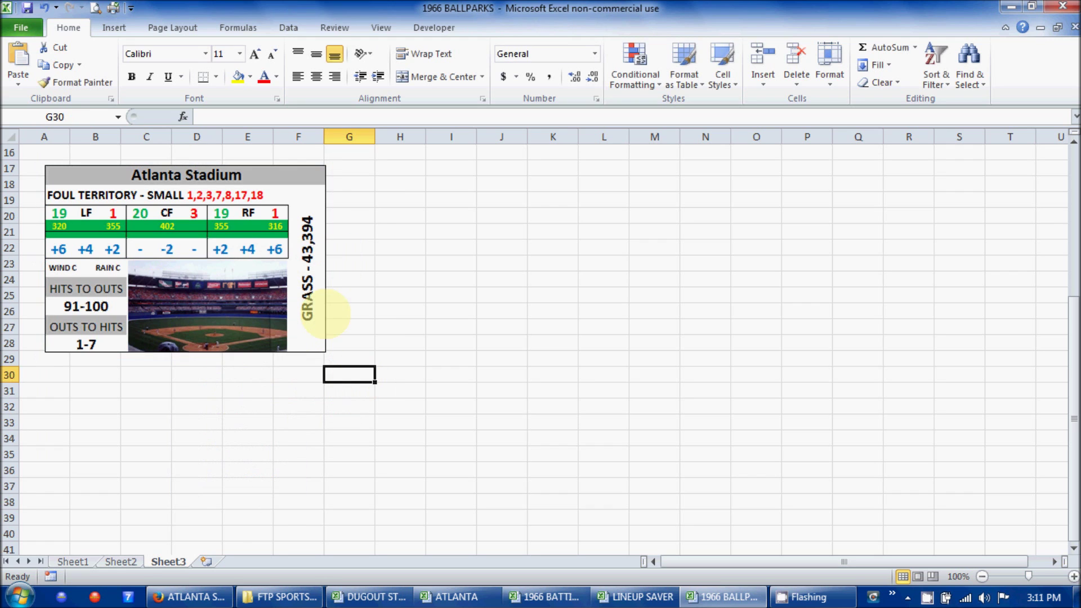
{"action": "left_click_drag", "start_coordinate": [265, 200], "coordinate": [318, 273]}
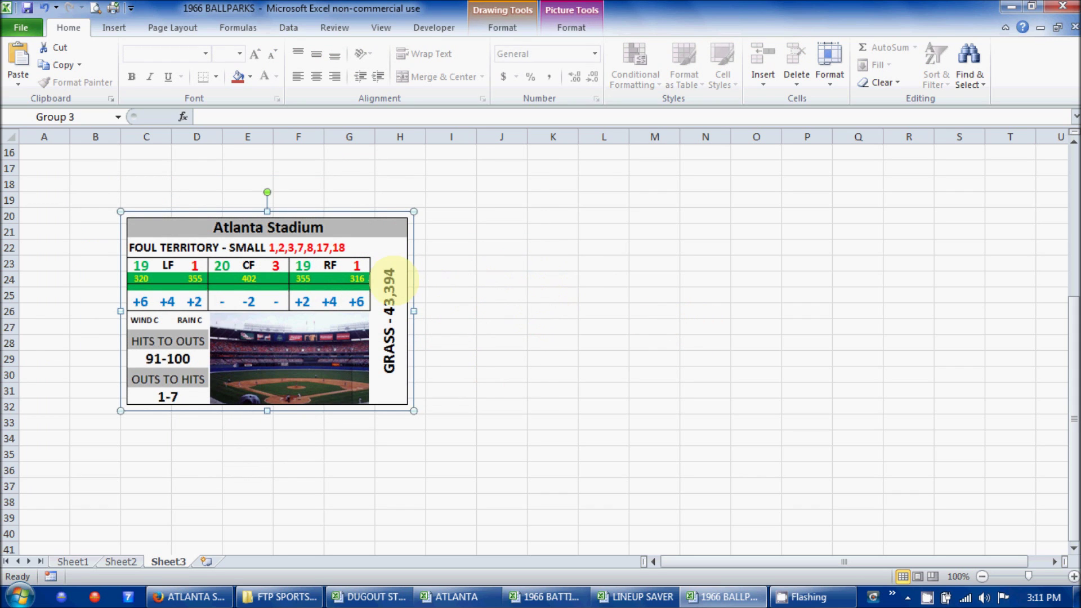
{"action": "right_click", "coordinate": [396, 280]}
Copy the grouped Atlanta Stadium card and go to LINEUP SAVER's BALLPARK sheet
{"action": "left_click", "coordinate": [432, 308]}
{"action": "left_click", "coordinate": [642, 597]}
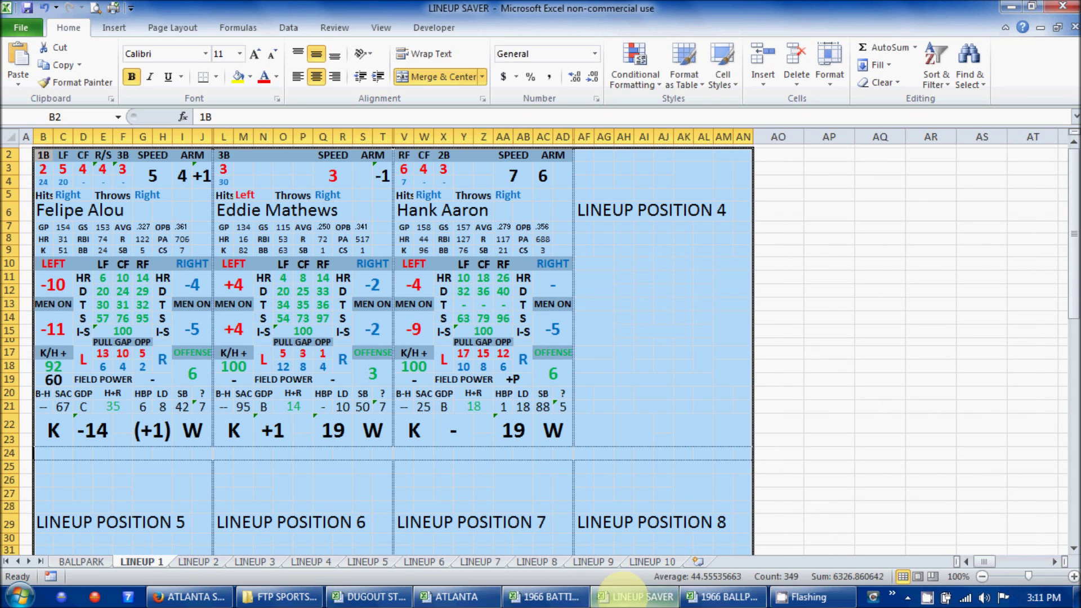
{"action": "left_click", "coordinate": [45, 154]}
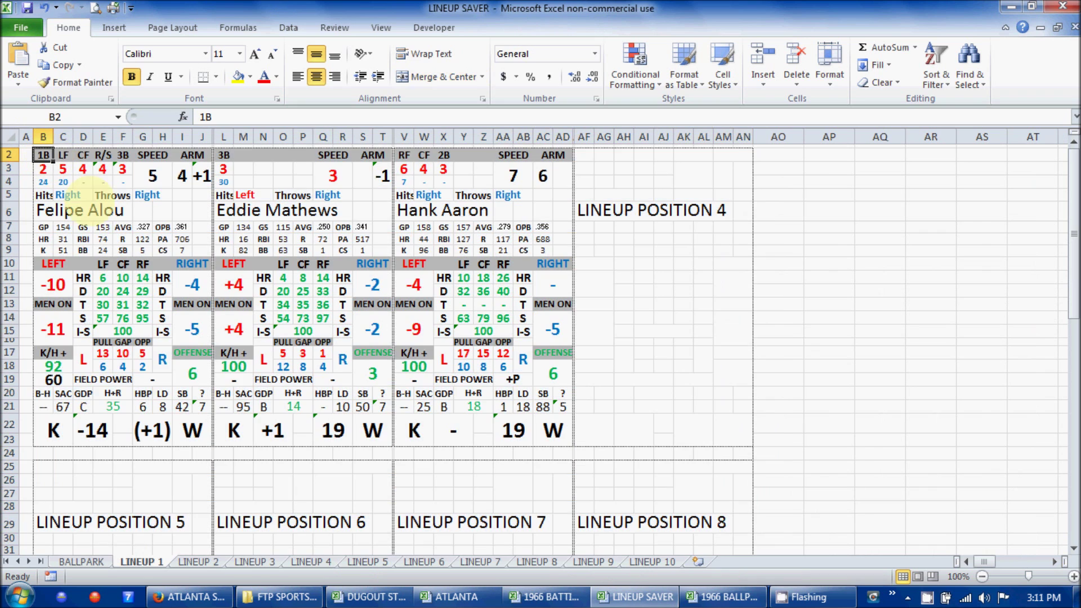
{"action": "left_click", "coordinate": [84, 561]}
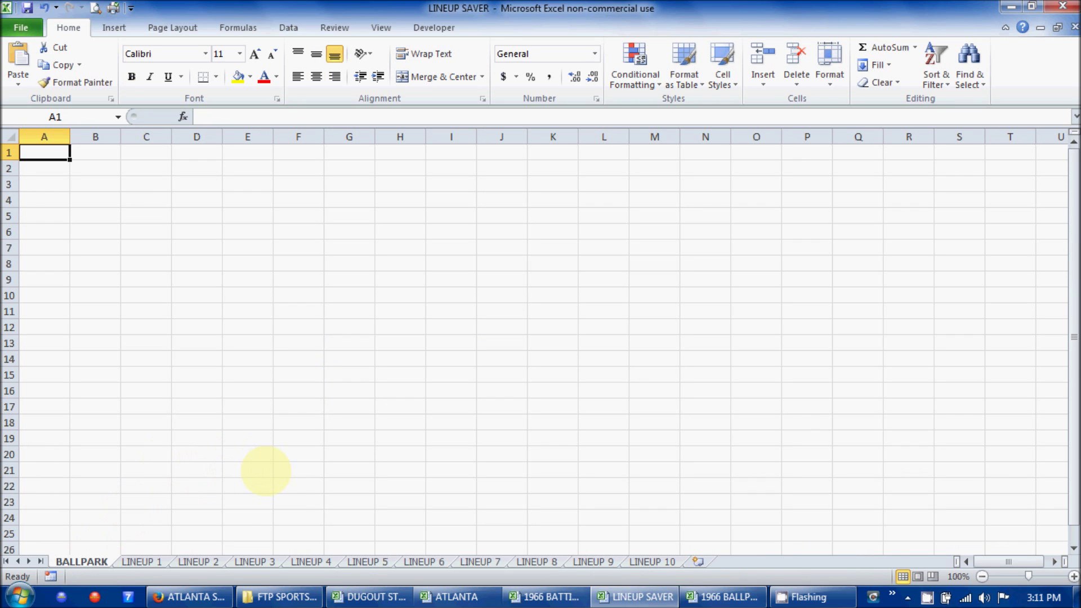
Paste the stadium card at cell C4 on the BALLPARK sheet, then copy it again
{"action": "right_click", "coordinate": [152, 194]}
{"action": "left_click", "coordinate": [188, 254]}
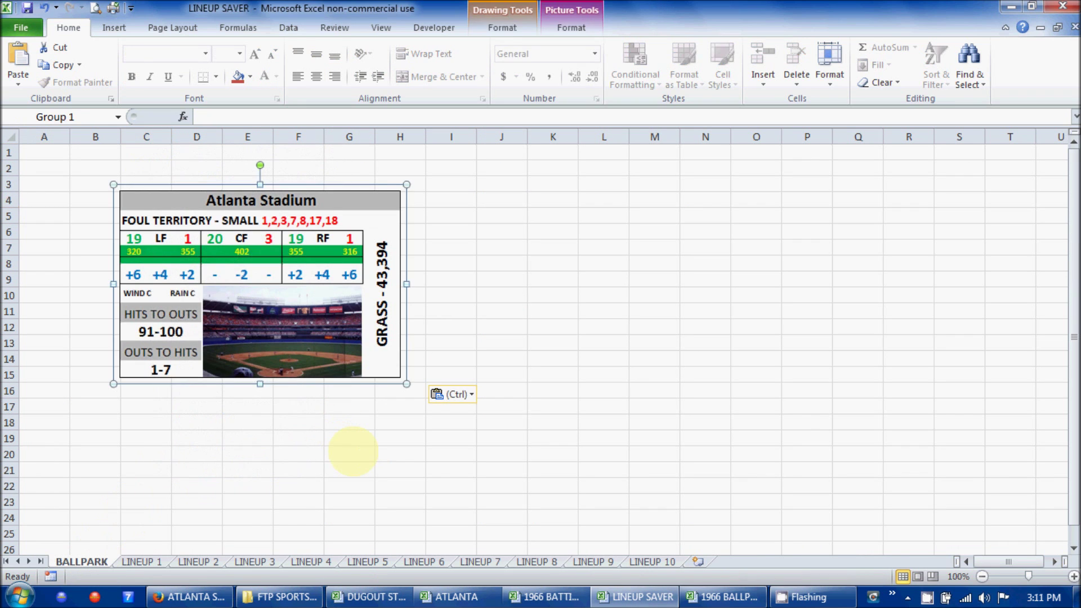
{"action": "left_click", "coordinate": [352, 452]}
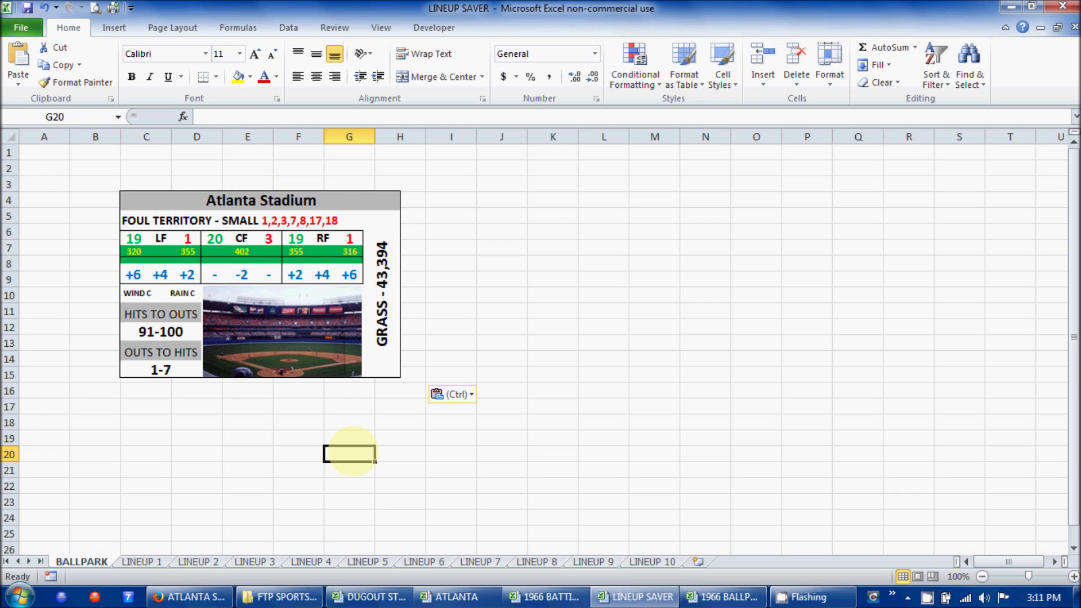
{"action": "right_click", "coordinate": [315, 306]}
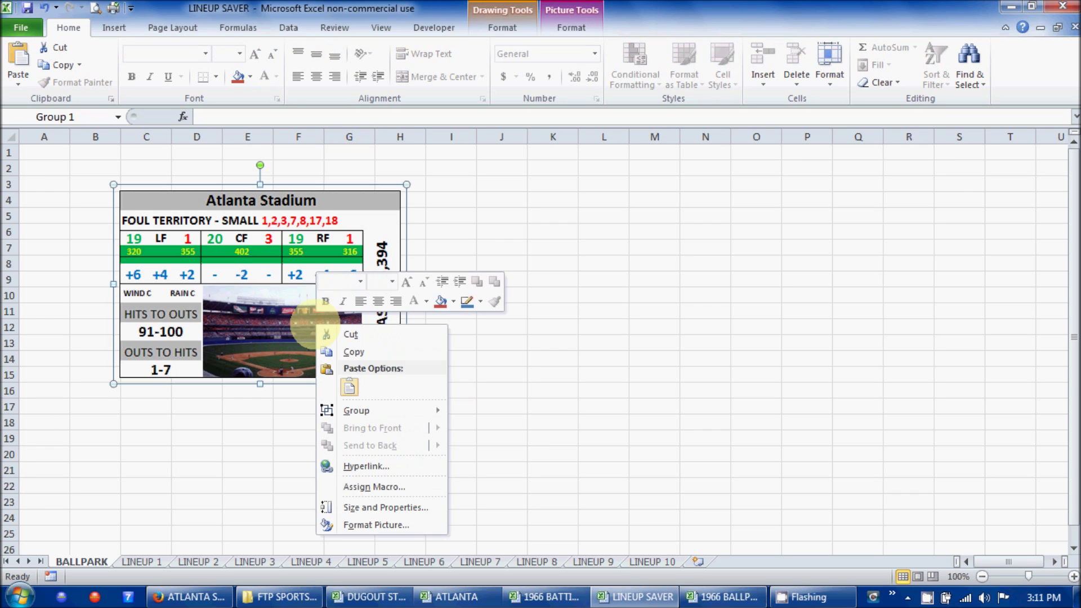
{"action": "left_click", "coordinate": [345, 351]}
Paste the Atlanta Stadium card into the PLACE BALLPARK CARD HERE spot on the VISITOR sheet
{"action": "left_click", "coordinate": [367, 597]}
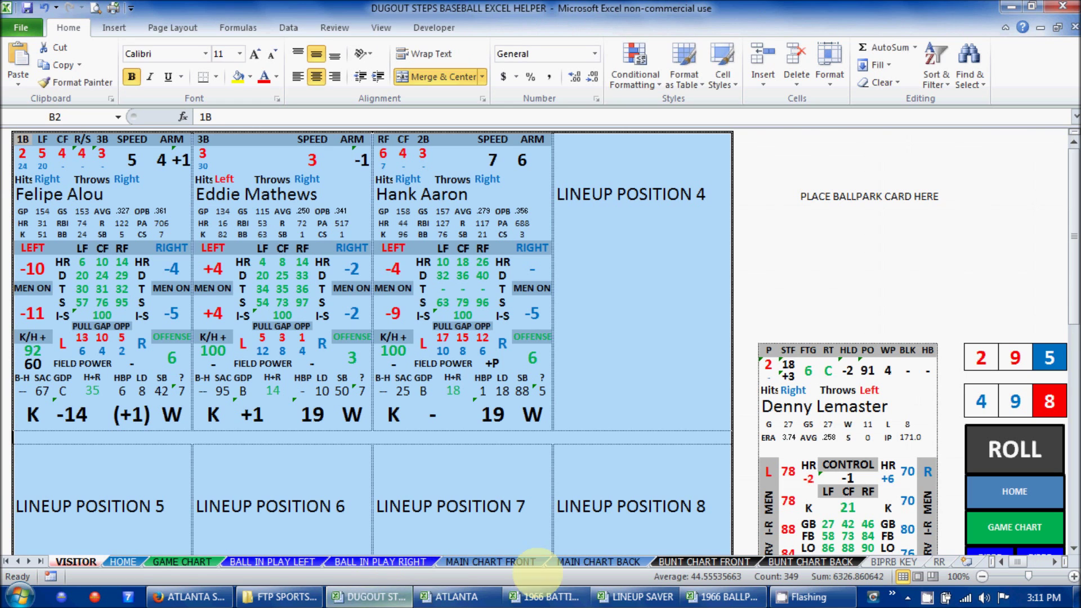
{"action": "left_click", "coordinate": [788, 166]}
{"action": "right_click", "coordinate": [788, 166]}
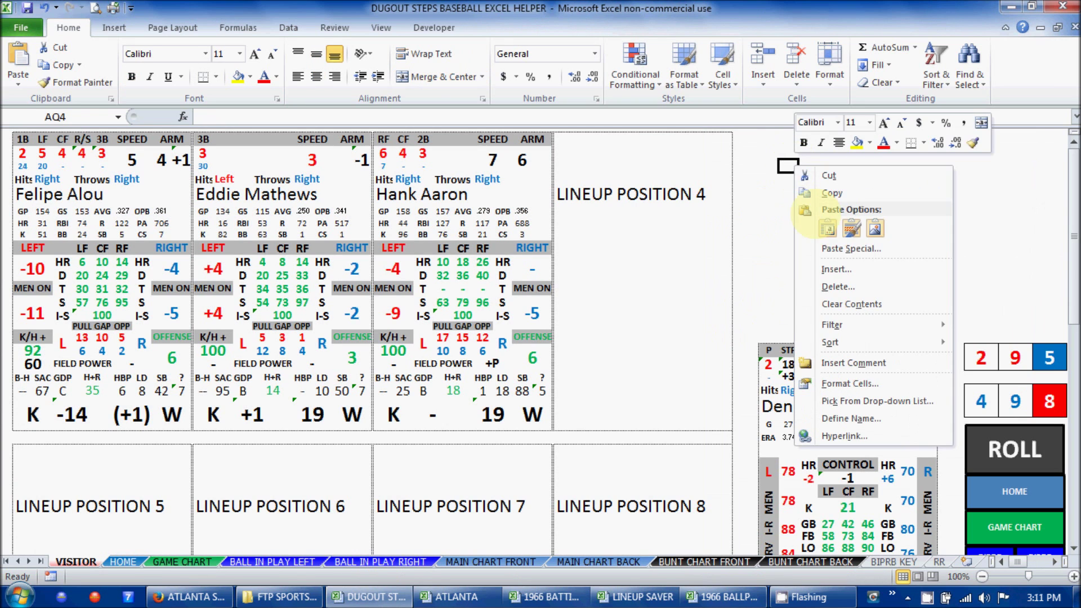
{"action": "left_click", "coordinate": [827, 225]}
{"action": "left_click_drag", "start_coordinate": [856, 242], "coordinate": [856, 243]}
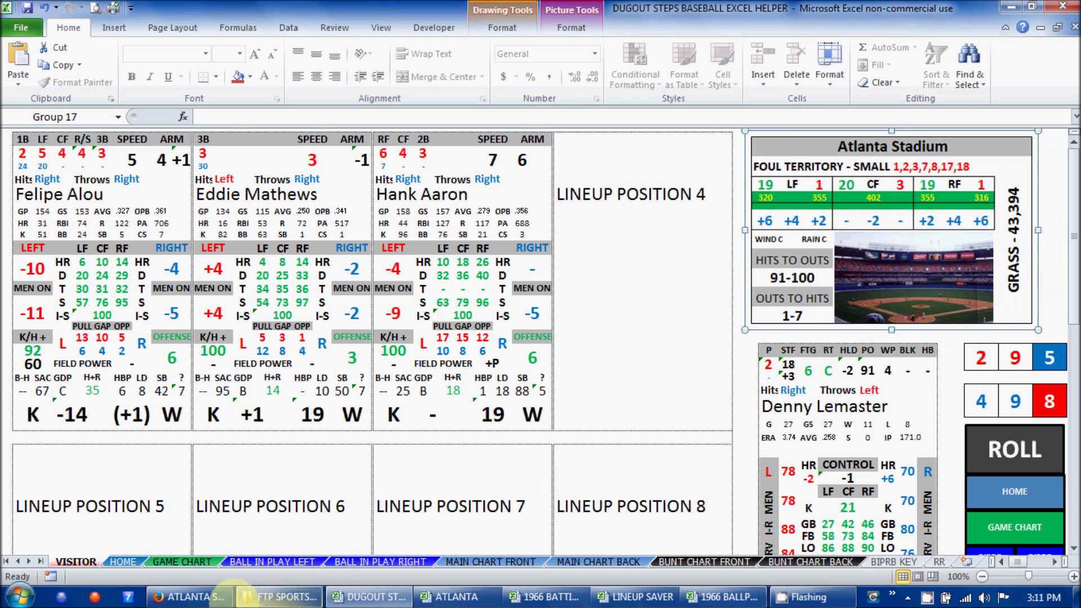
Paste the stadium card into the HOME sheet's ballpark spot, check GAME CHART, then return to VISITOR
{"action": "left_click", "coordinate": [123, 561]}
{"action": "right_click", "coordinate": [760, 140]}
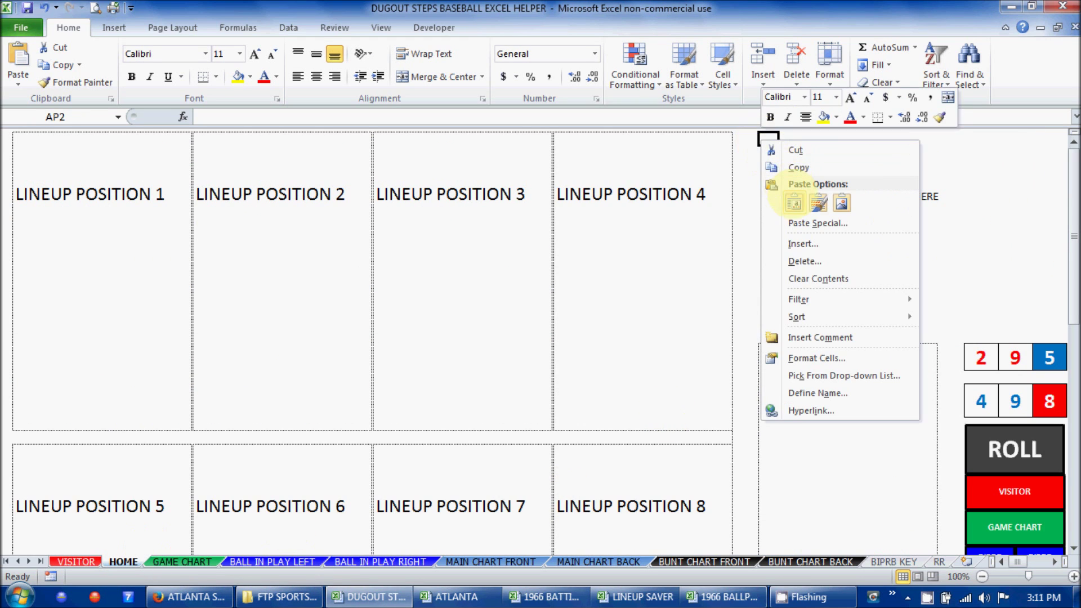
{"action": "left_click", "coordinate": [794, 202]}
{"action": "left_click", "coordinate": [711, 312]}
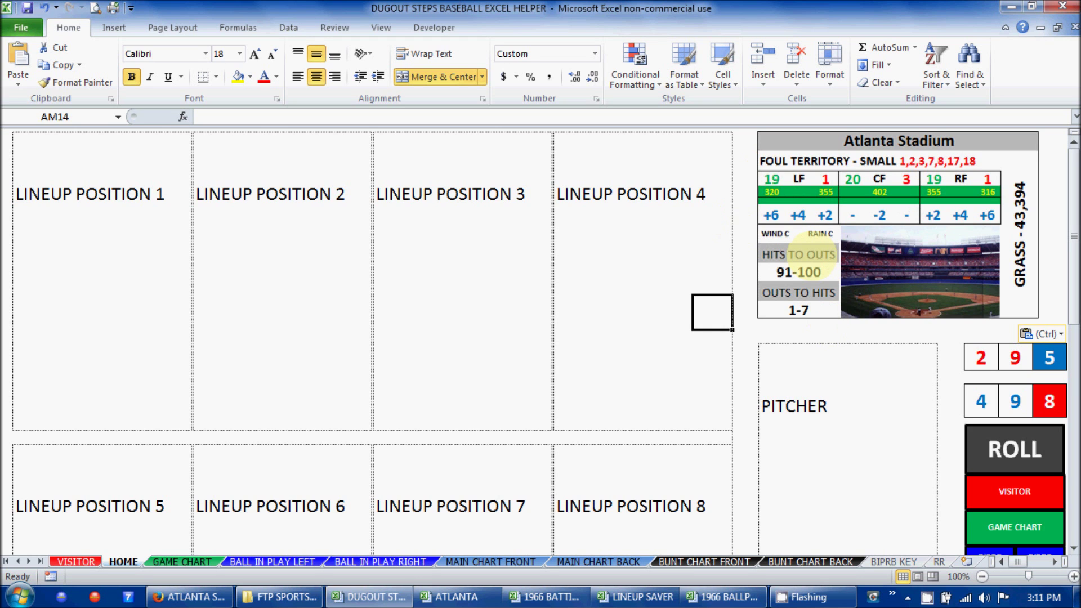
{"action": "left_click", "coordinate": [185, 561]}
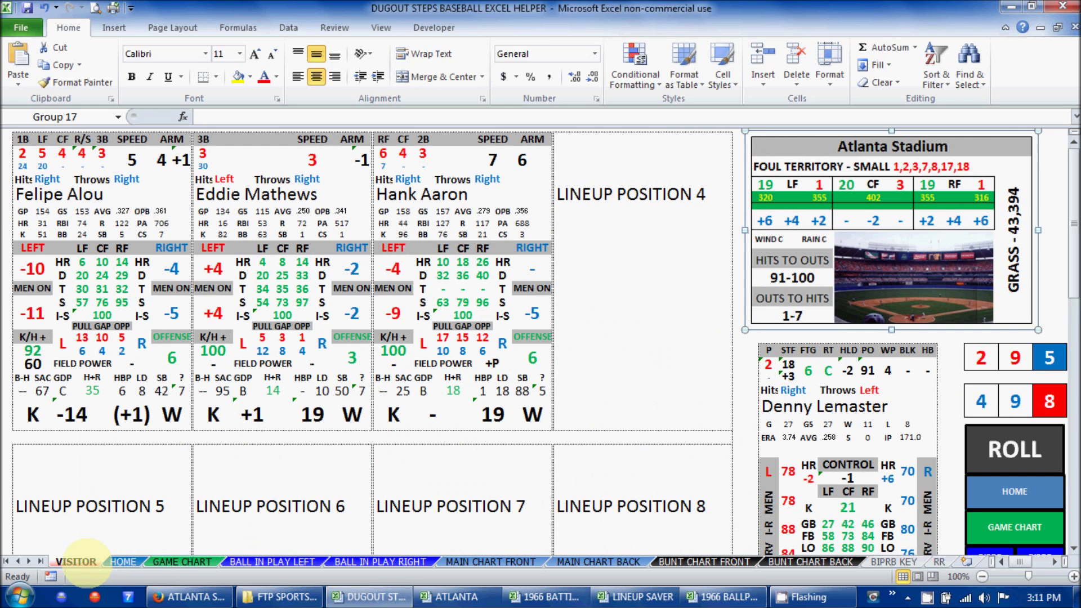
{"action": "left_click", "coordinate": [76, 562]}
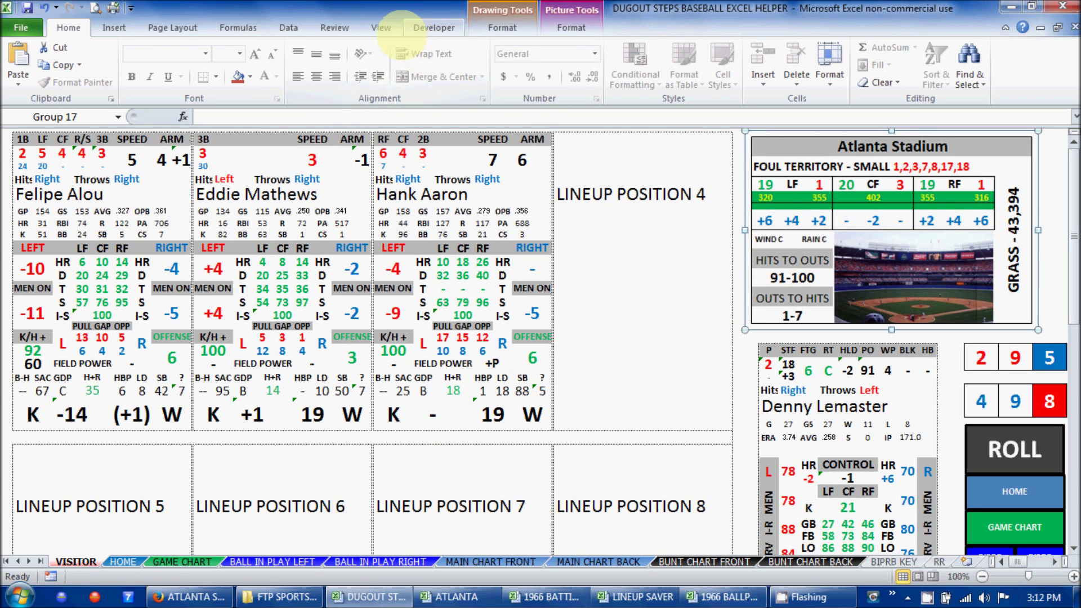
Switch the Dugout Steps helper to Full Screen view
{"action": "left_click", "coordinate": [381, 27]}
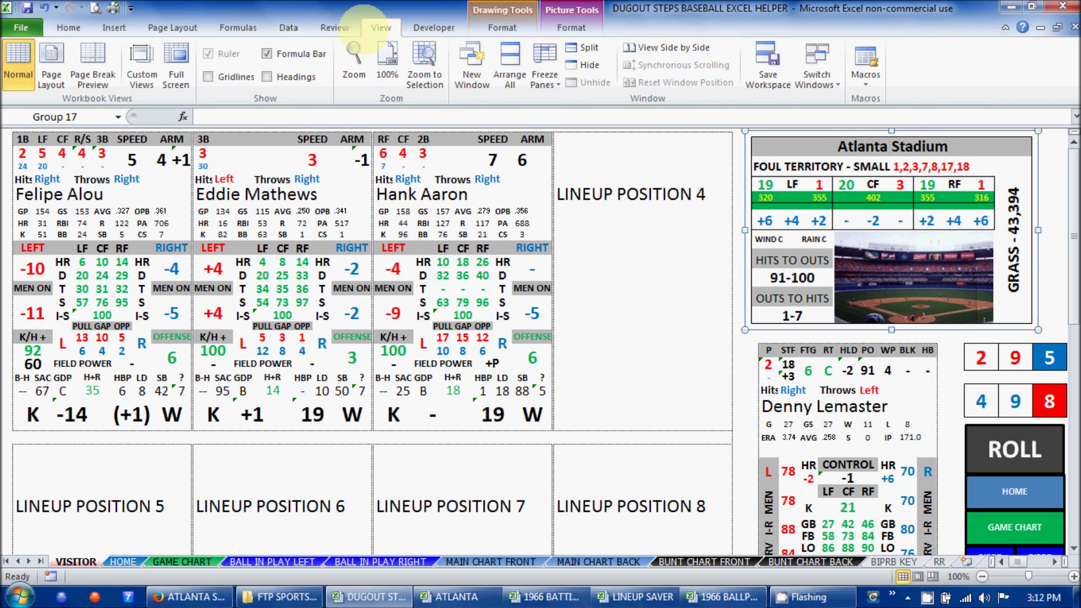
{"action": "left_click", "coordinate": [176, 62]}
{"action": "left_click", "coordinate": [574, 236]}
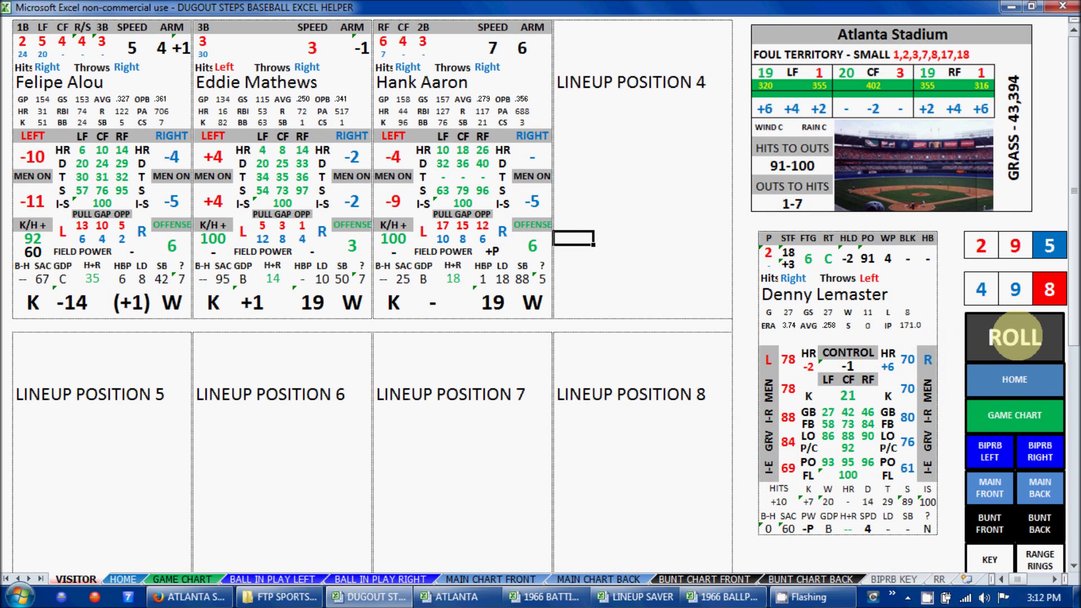
Roll the dice, preview HOME and MAIN CHART FRONT, then set Lemaster to PITCH TO CONTACT
{"action": "left_click", "coordinate": [1015, 337]}
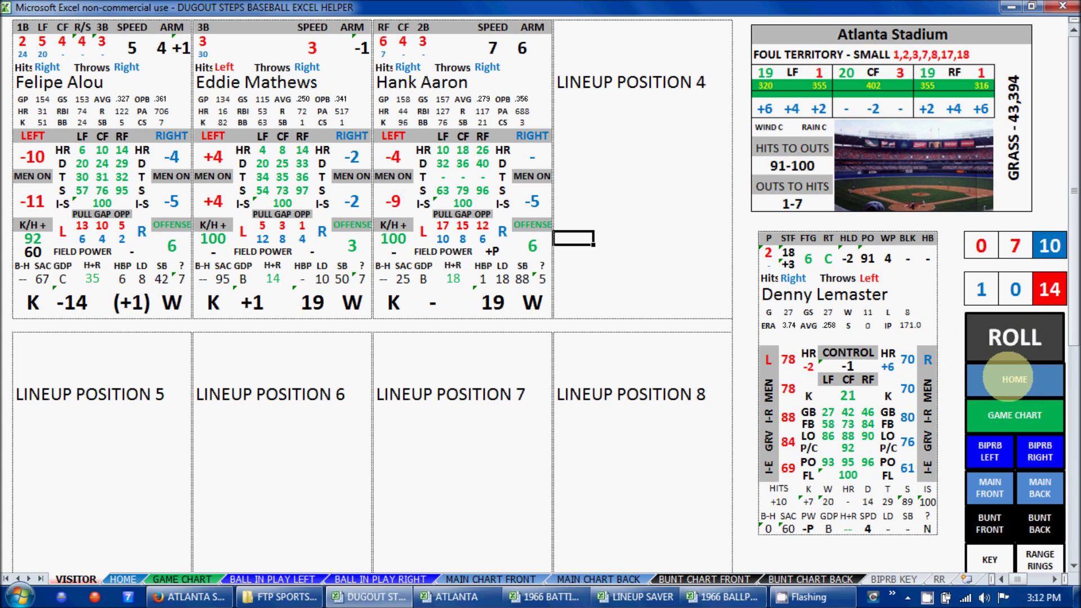
{"action": "left_click", "coordinate": [1007, 380]}
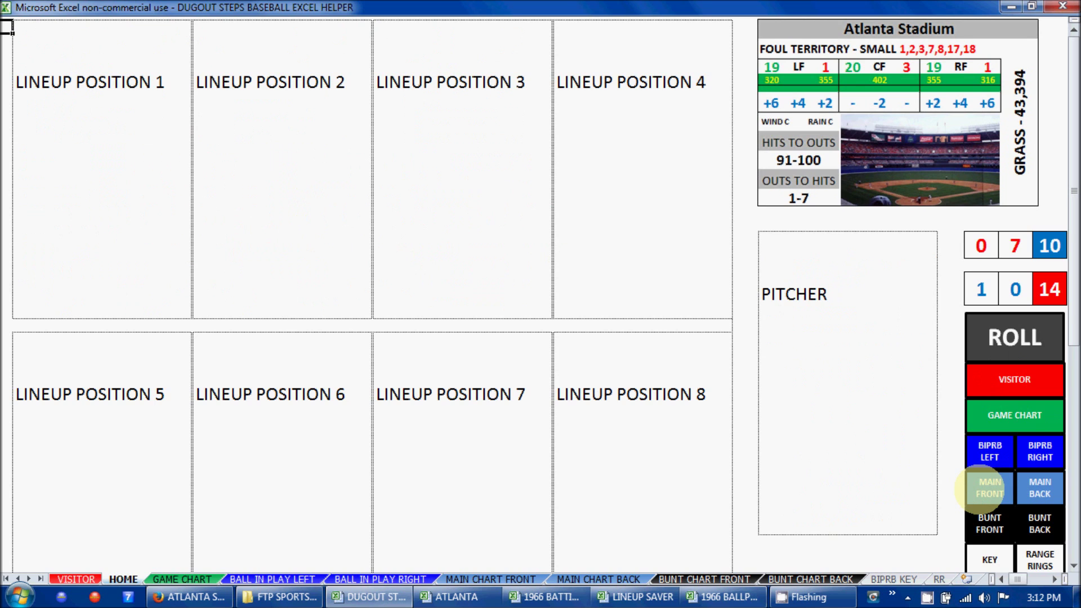
{"action": "left_click", "coordinate": [989, 488]}
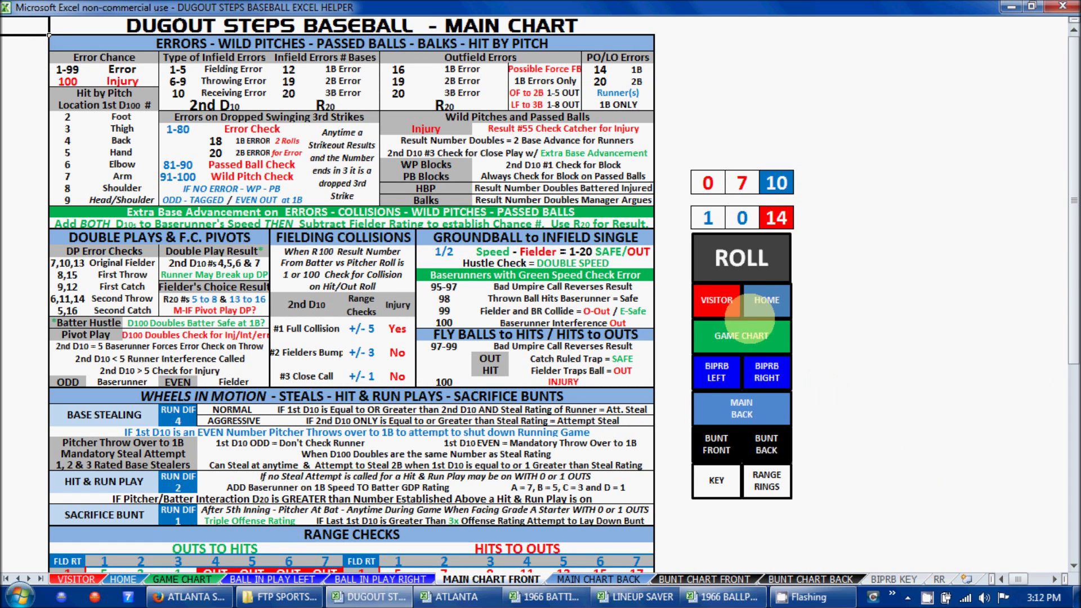
{"action": "left_click", "coordinate": [714, 299]}
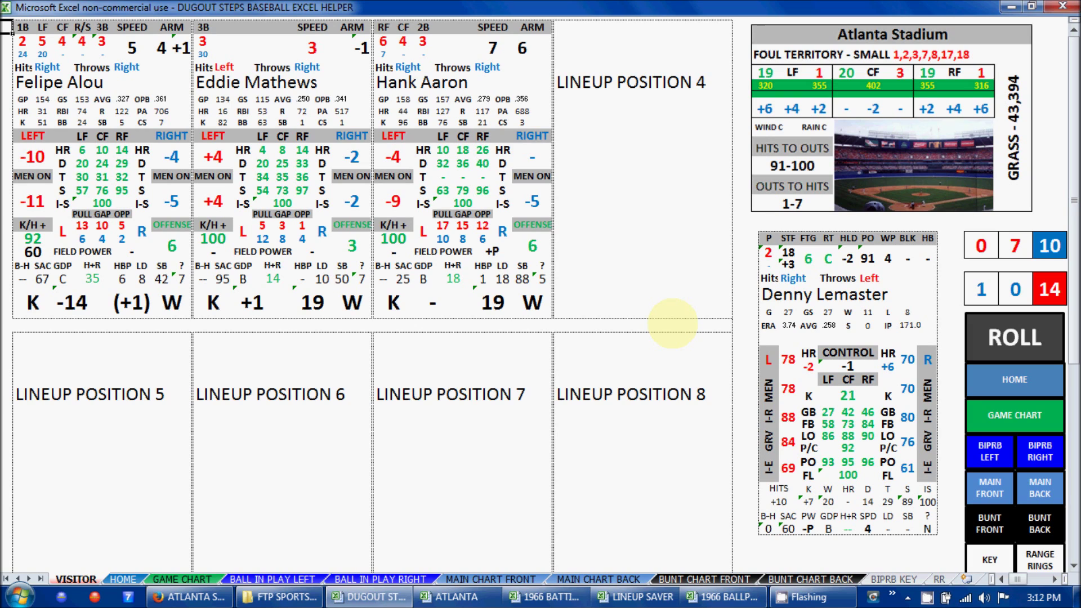
{"action": "left_click", "coordinate": [957, 254]}
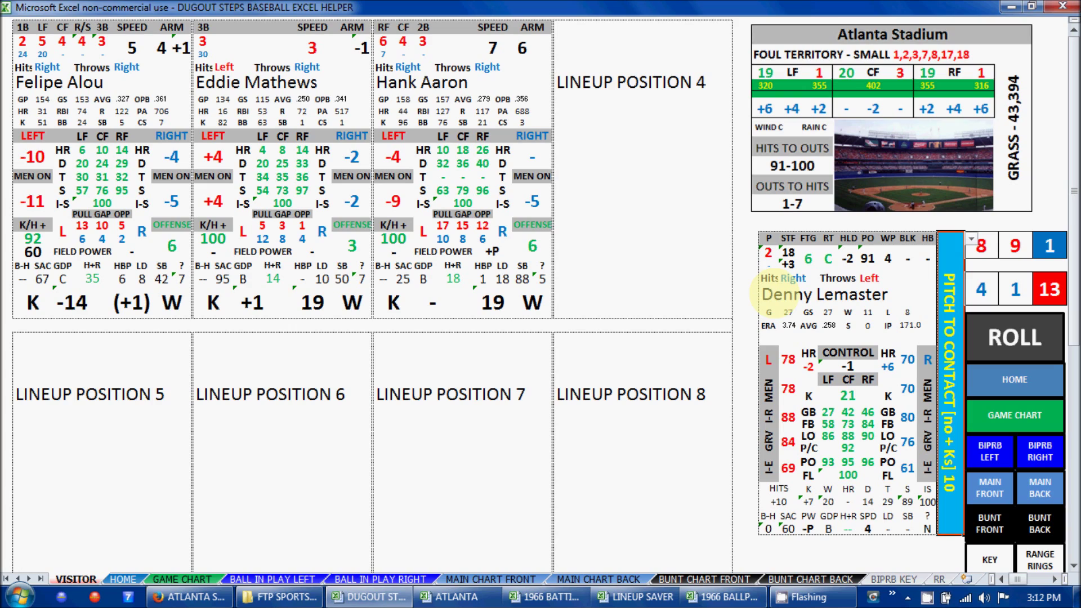
{"action": "left_click", "coordinate": [406, 578]}
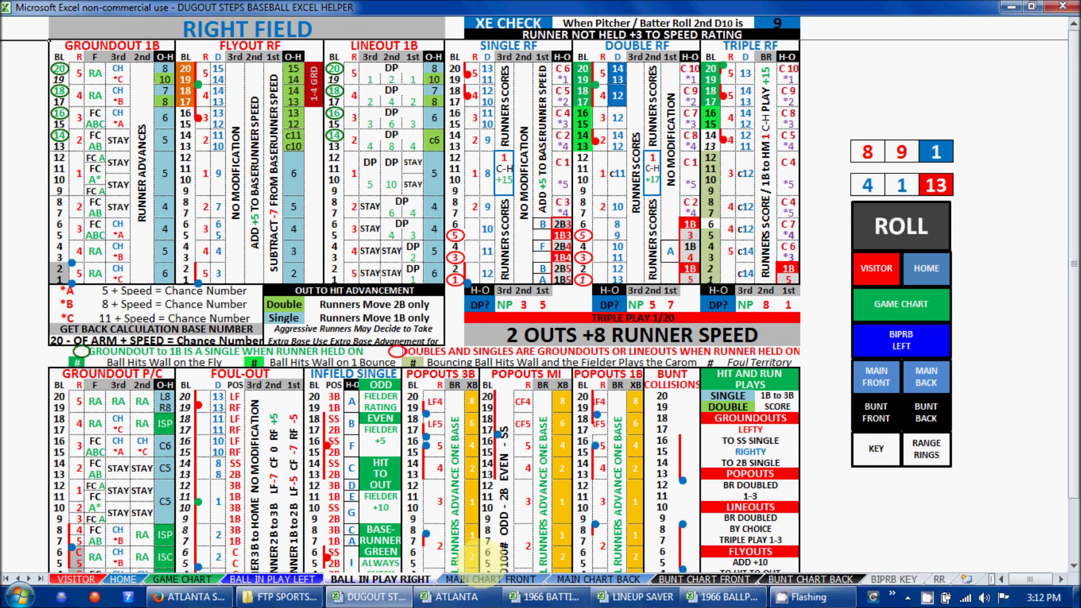
{"action": "left_click", "coordinate": [85, 580]}
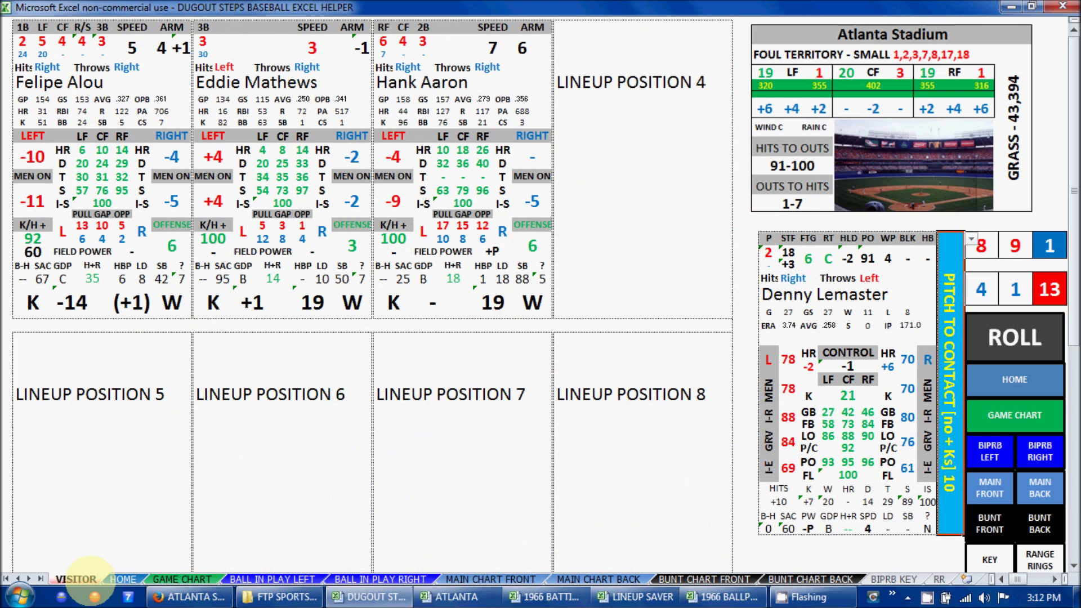